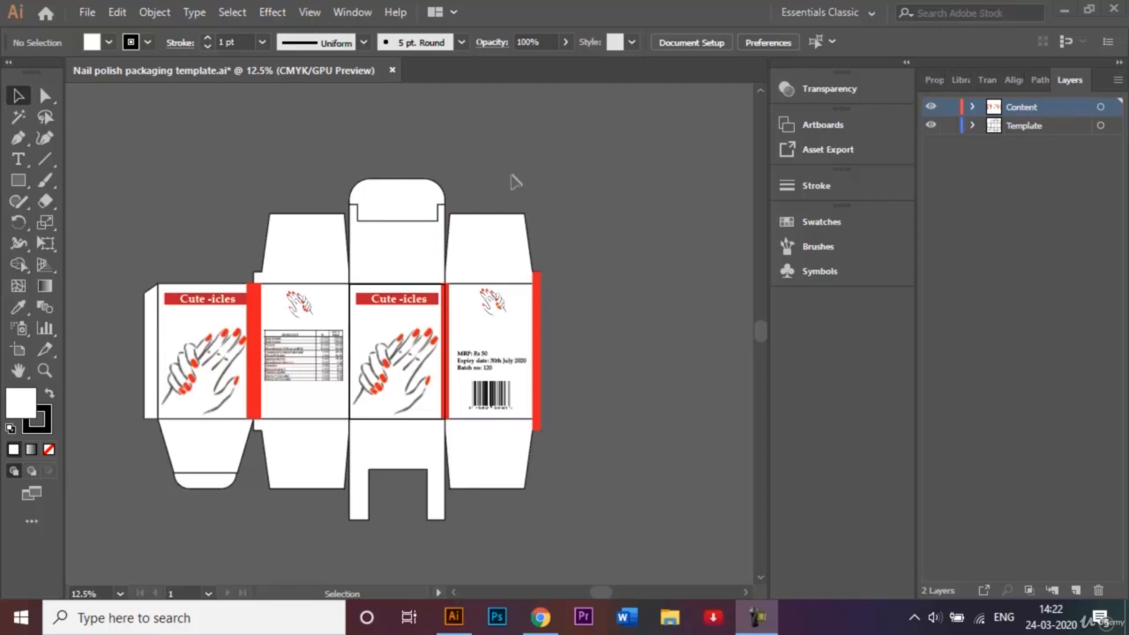
{"action": "key", "text": "a"}
{"action": "key", "text": "ctrl+plus"}
{"action": "key", "text": "ctrl+plus"}
{"action": "key", "text": "v"}
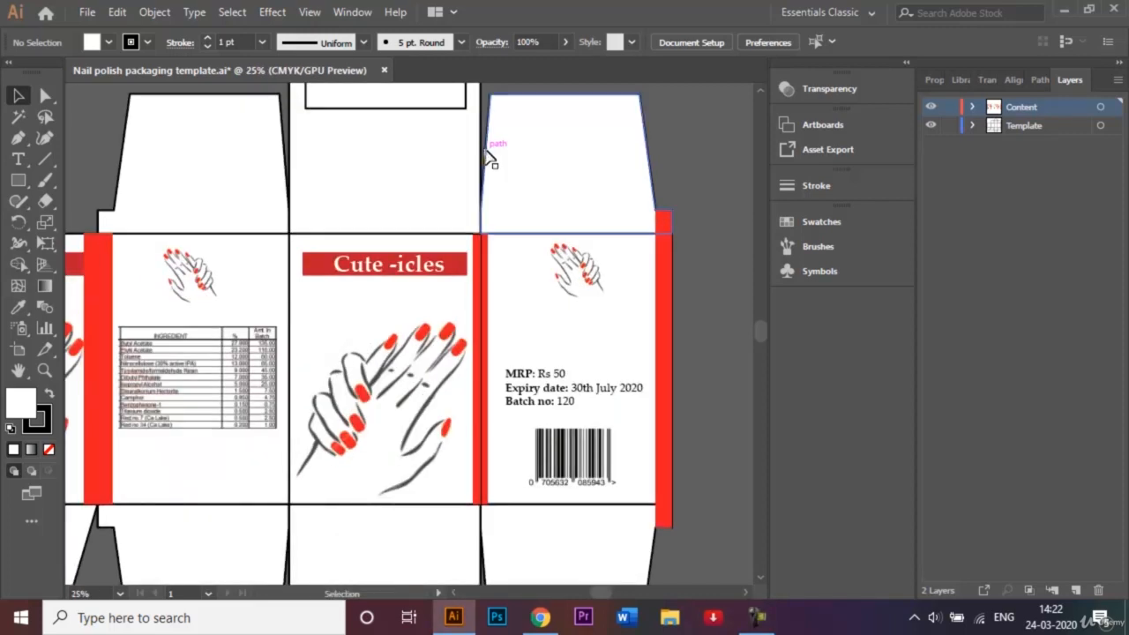
{"action": "left_click", "coordinate": [427, 277]}
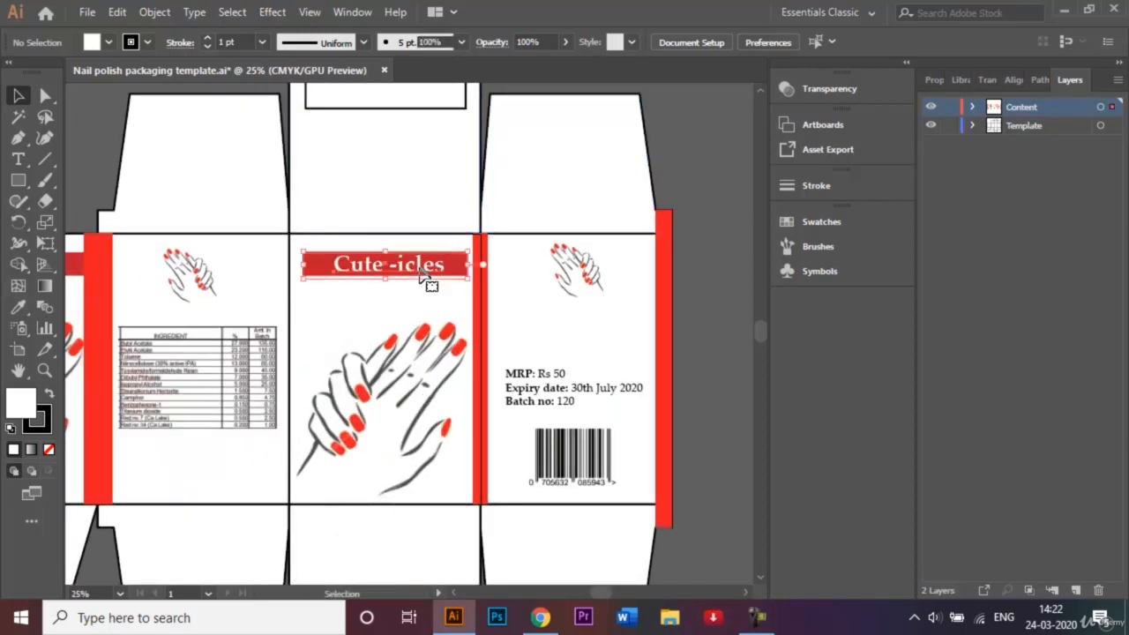
{"action": "left_click", "coordinate": [319, 245]}
{"action": "left_click_drag", "start_coordinate": [291, 246], "coordinate": [382, 402]}
{"action": "key", "text": "ctrl+z"}
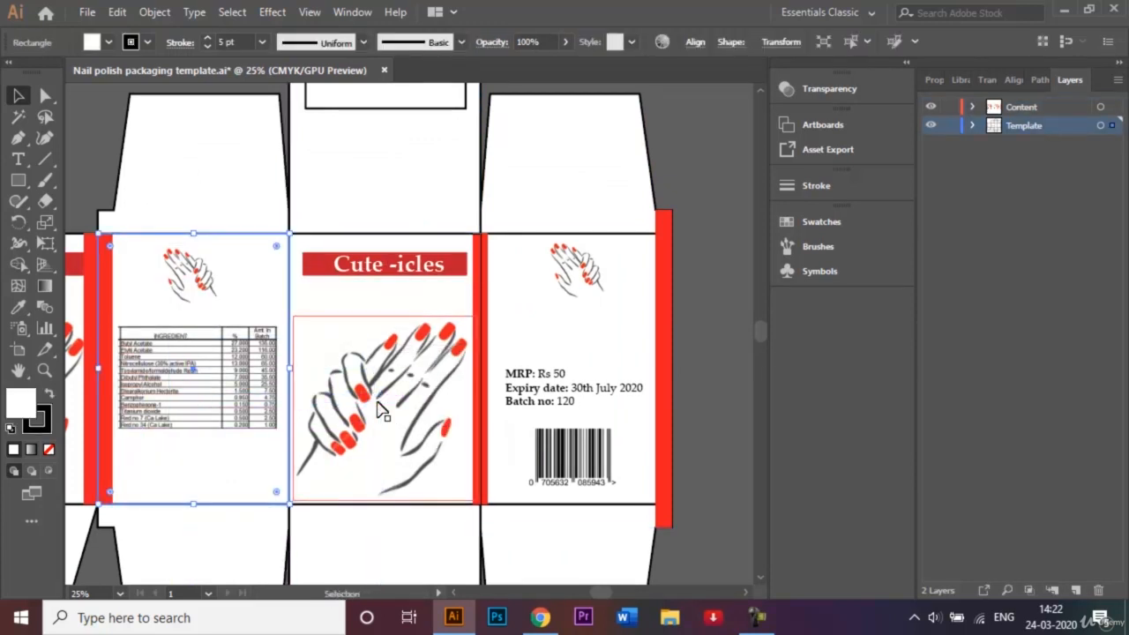
{"action": "left_click", "coordinate": [353, 245]}
{"action": "left_click_drag", "start_coordinate": [333, 236], "coordinate": [441, 485]}
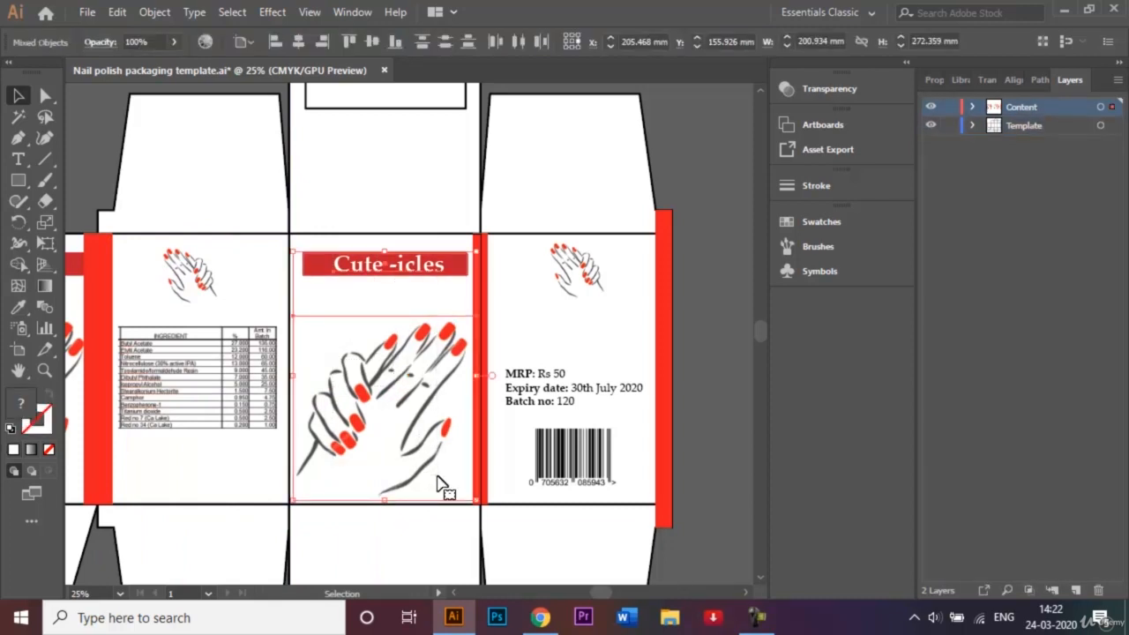
{"action": "key", "text": "ctrl+minus"}
{"action": "key", "text": "ctrl+minus"}
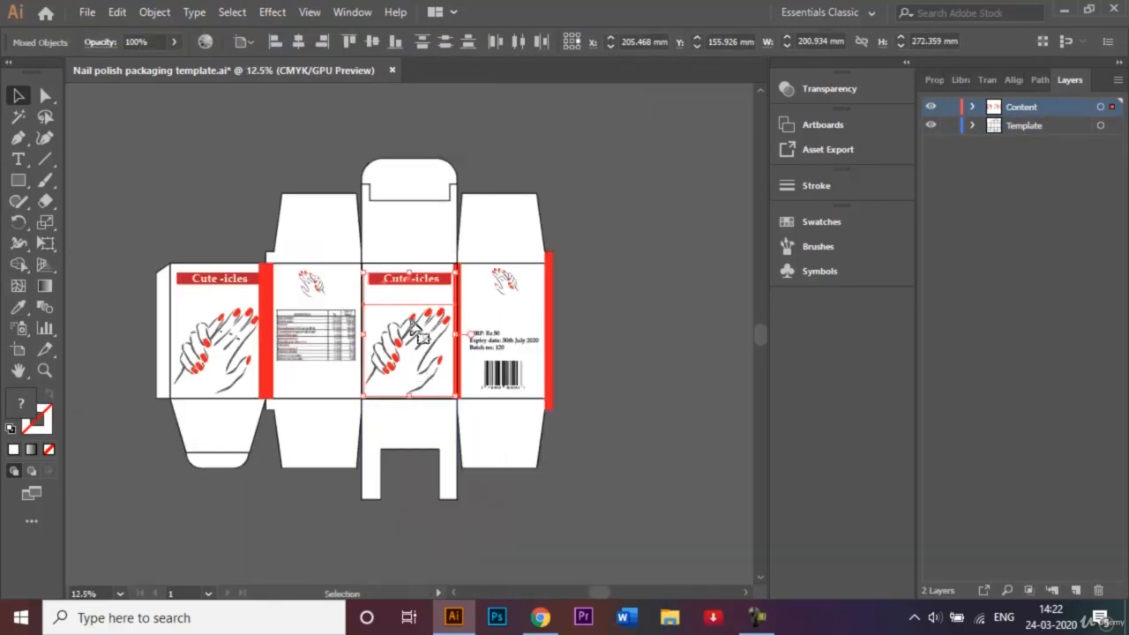
{"action": "left_click", "coordinate": [214, 216]}
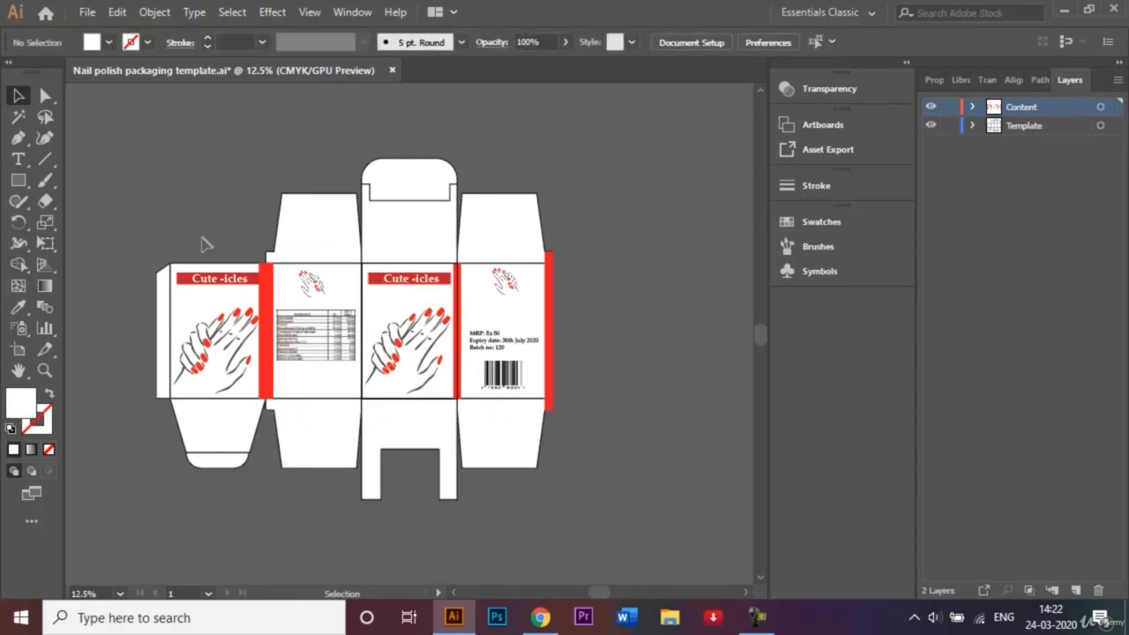
Duplicate the leftmost Cute -icles panel with its banner and hand artwork into the empty space beside the box template's right edge.
{"action": "left_click", "coordinate": [226, 369]}
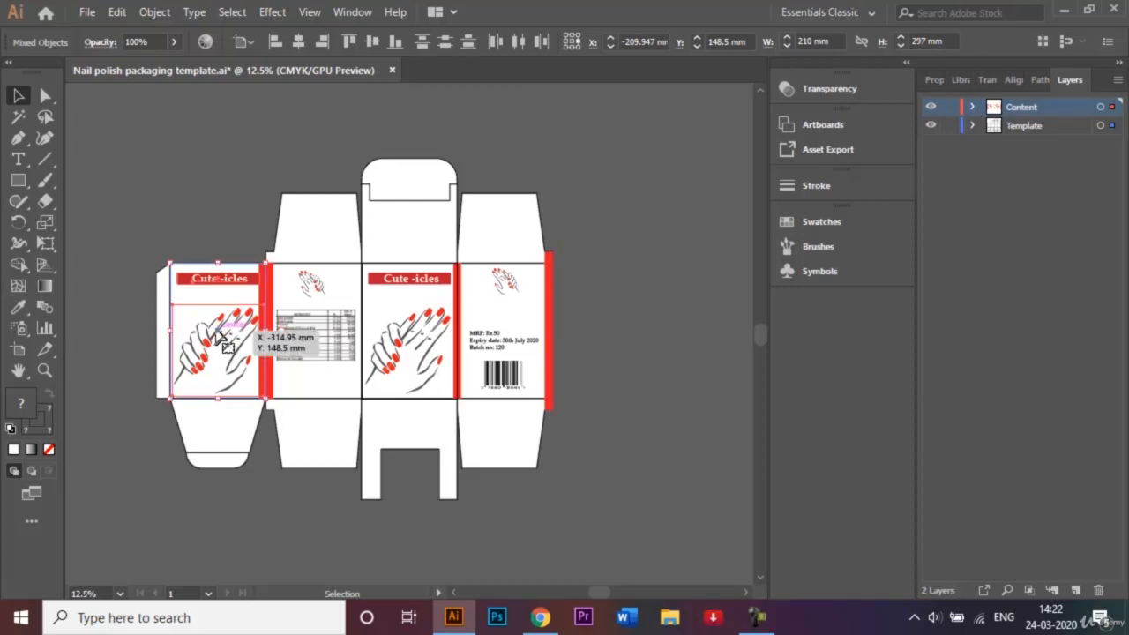
{"action": "left_click_drag", "start_coordinate": [223, 343], "coordinate": [643, 335]}
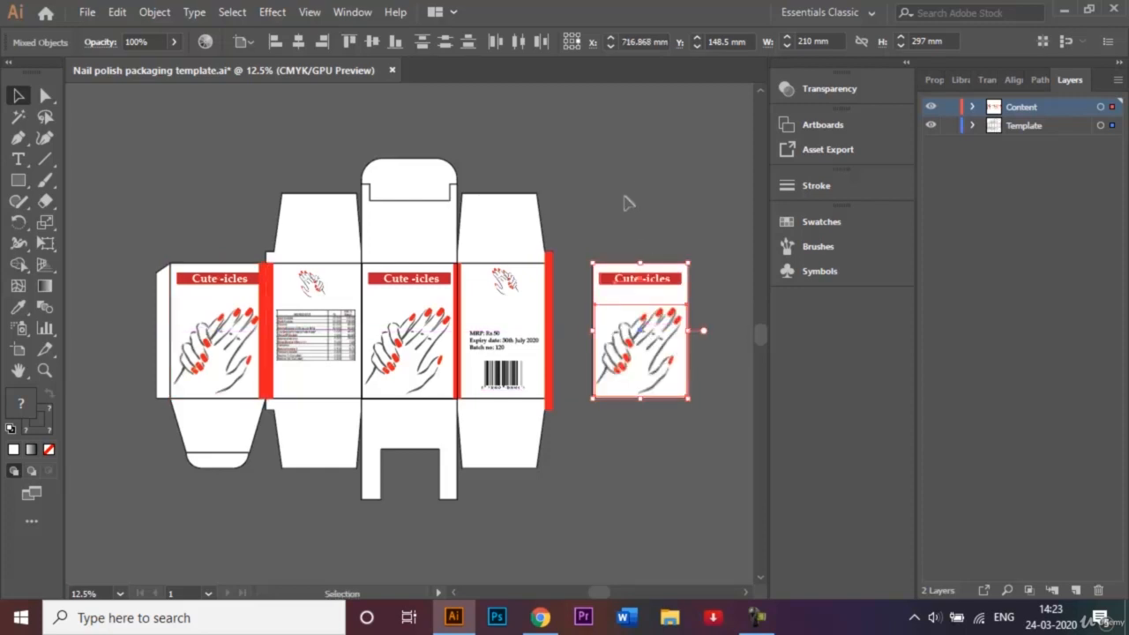
{"action": "left_click", "coordinate": [627, 225]}
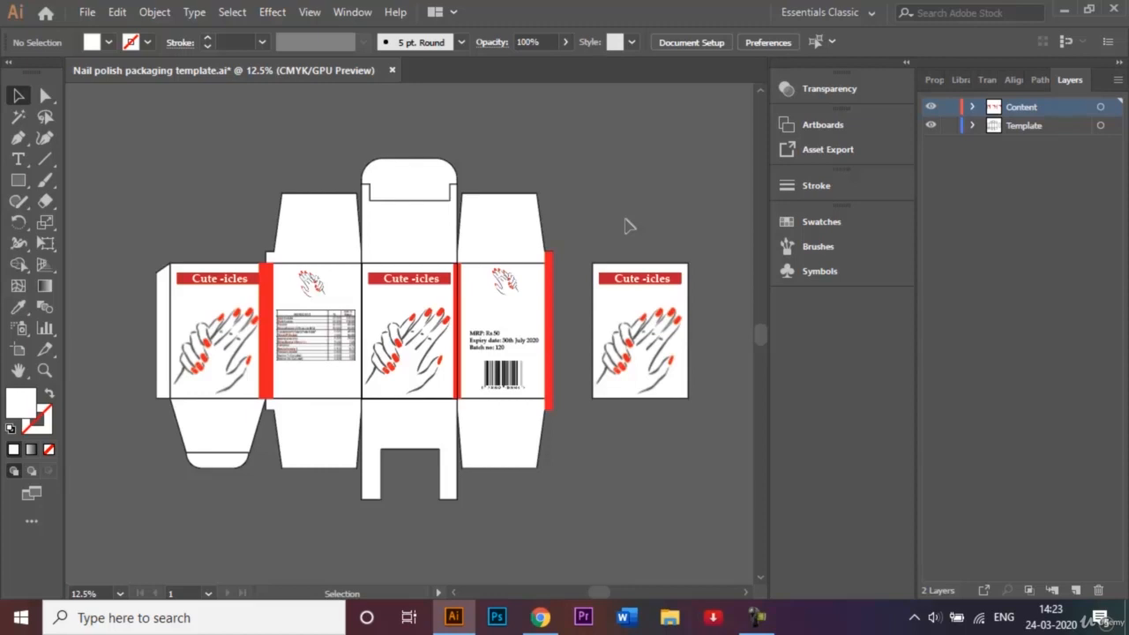
Add the text "Net weight: 20mL" just beneath the Cute -icles banner on the duplicated panel.
{"action": "key", "text": "ctrl+equal"}
{"action": "key", "text": "ctrl+equal"}
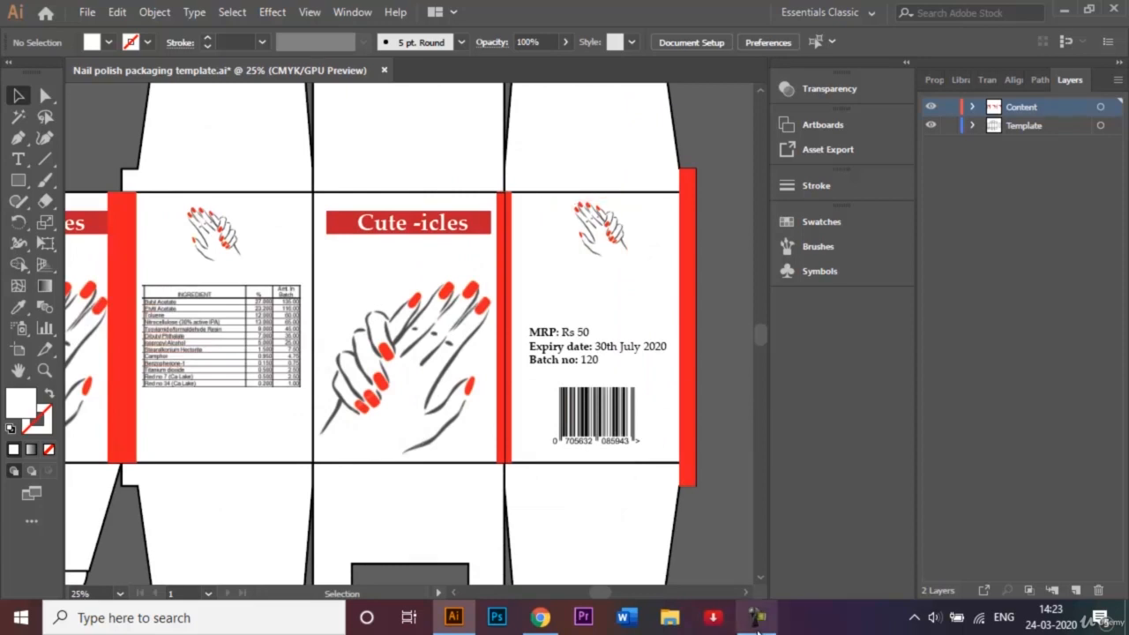
{"action": "left_click", "coordinate": [746, 591]}
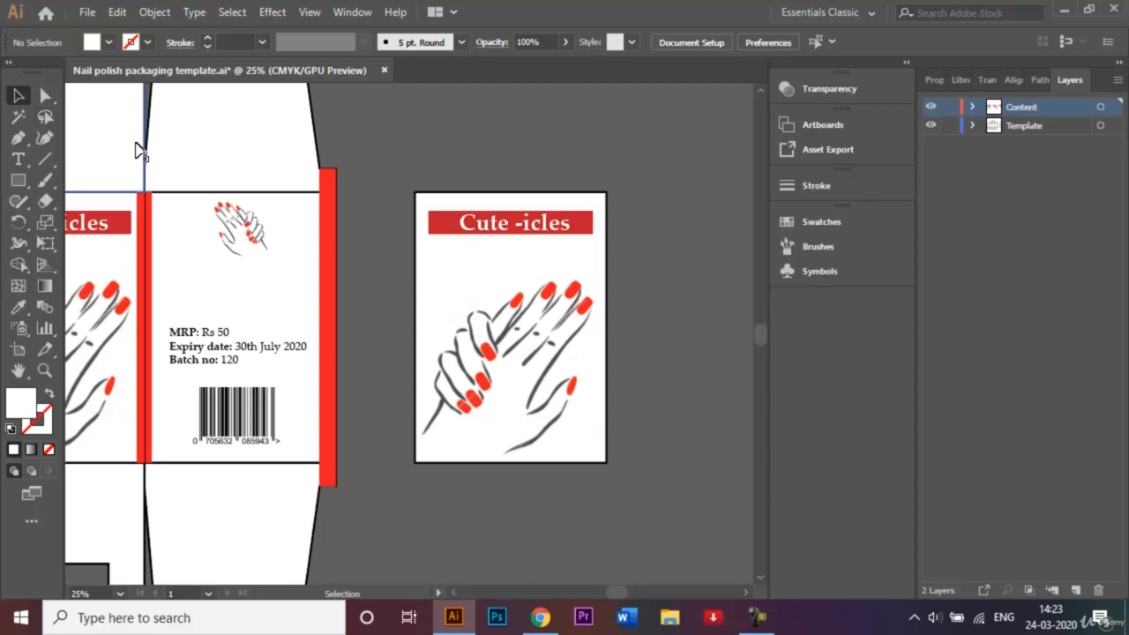
{"action": "left_click", "coordinate": [25, 163]}
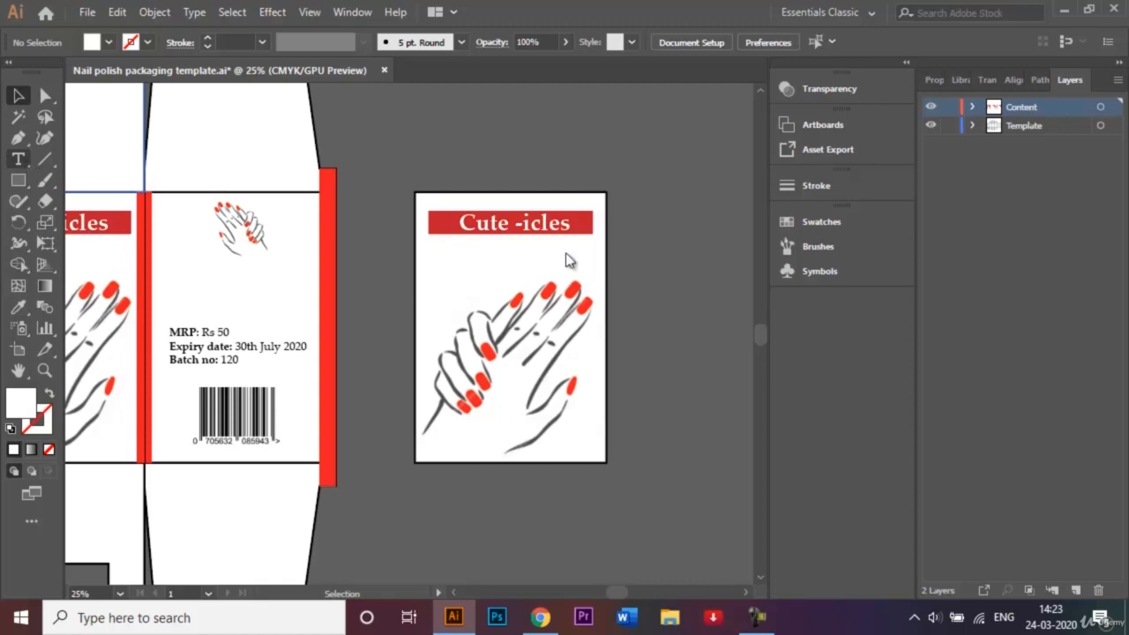
{"action": "left_click", "coordinate": [495, 246]}
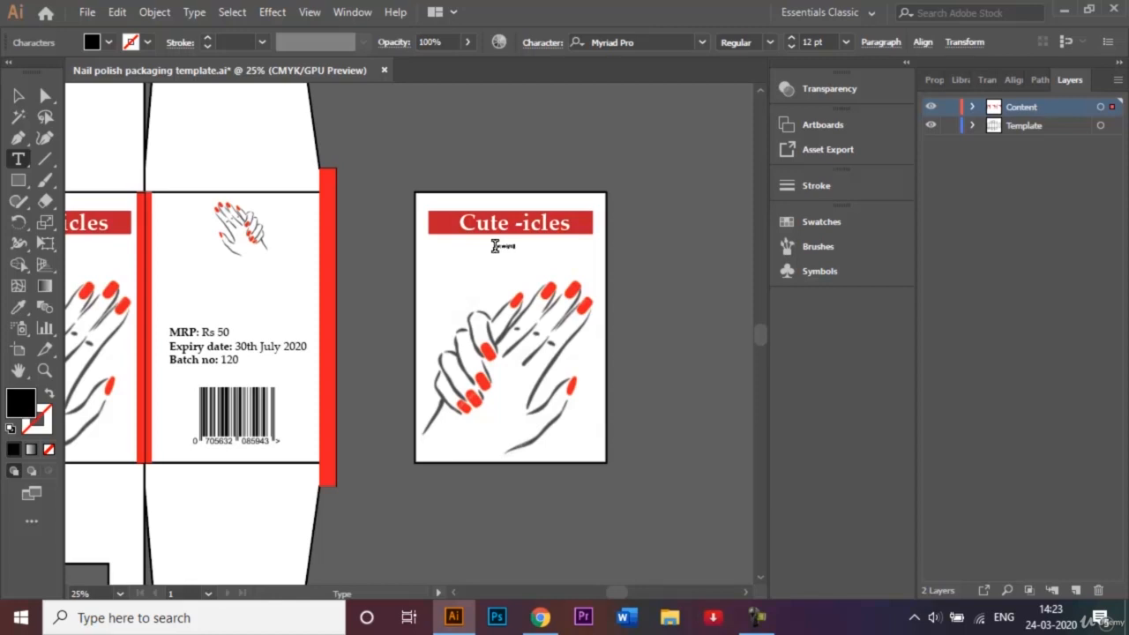
{"action": "type", "text": "Net weight: 20ml"}
{"action": "left_click", "coordinate": [18, 95]}
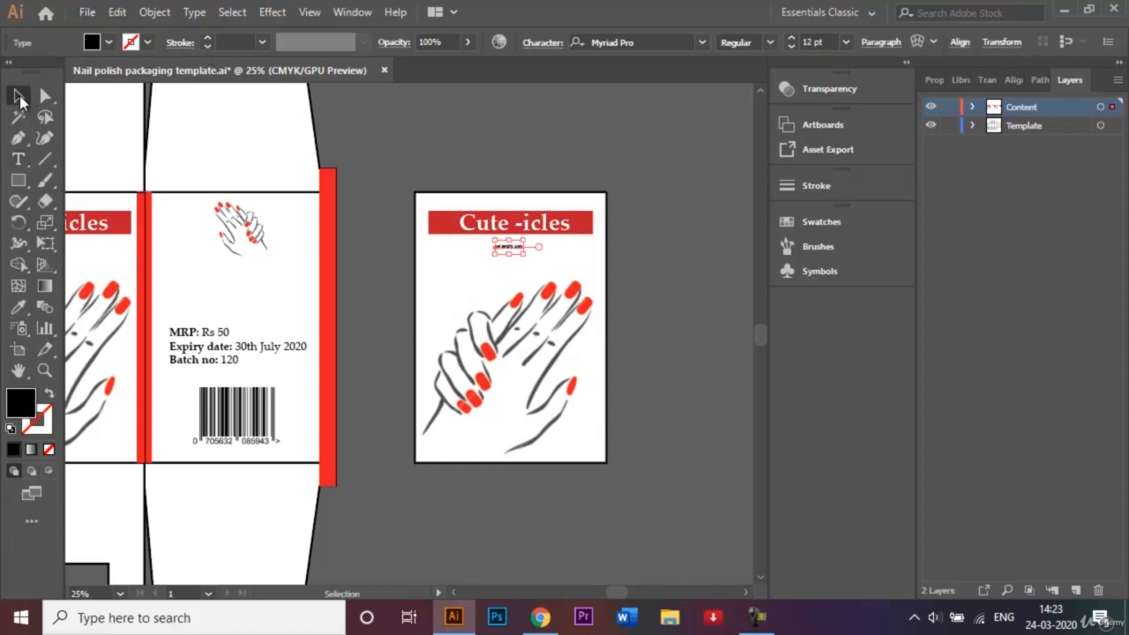
Set the net weight text to 24 pt and shift it leftward under the Cute -icles banner.
{"action": "left_click", "coordinate": [845, 43]}
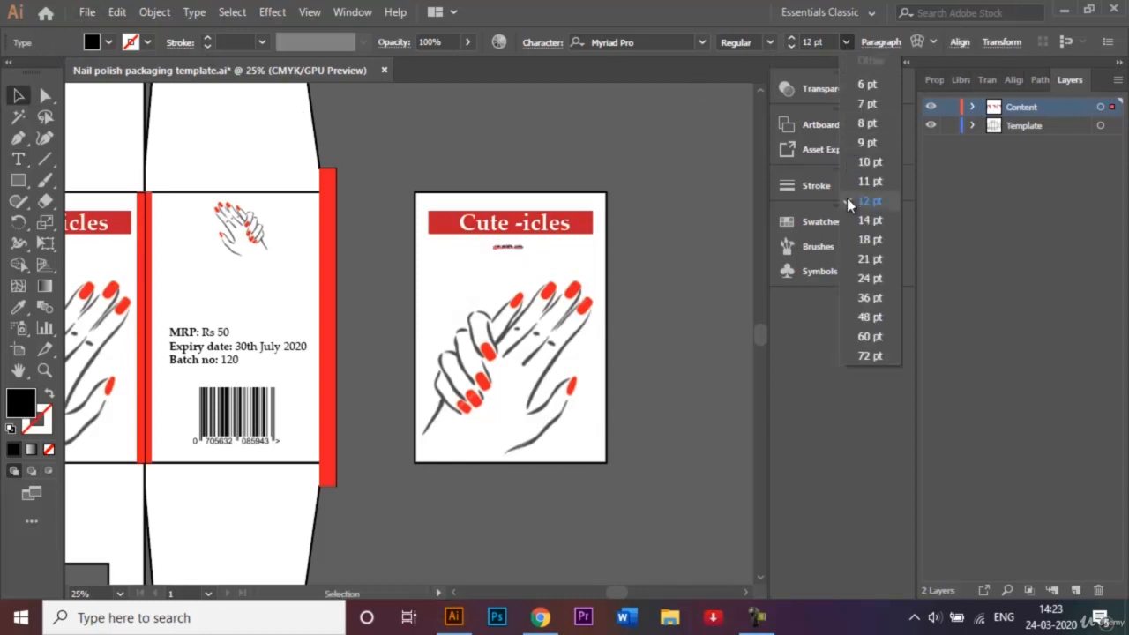
{"action": "left_click", "coordinate": [866, 280]}
{"action": "key", "text": "shift+Left"}
{"action": "key", "text": "shift+Left"}
{"action": "key", "text": "shift+Left"}
{"action": "key", "text": "shift+Left"}
{"action": "key", "text": "shift+Left"}
{"action": "key", "text": "shift+Left"}
{"action": "key", "text": "shift+Left"}
{"action": "key", "text": "shift+Left"}
{"action": "key", "text": "shift+Left"}
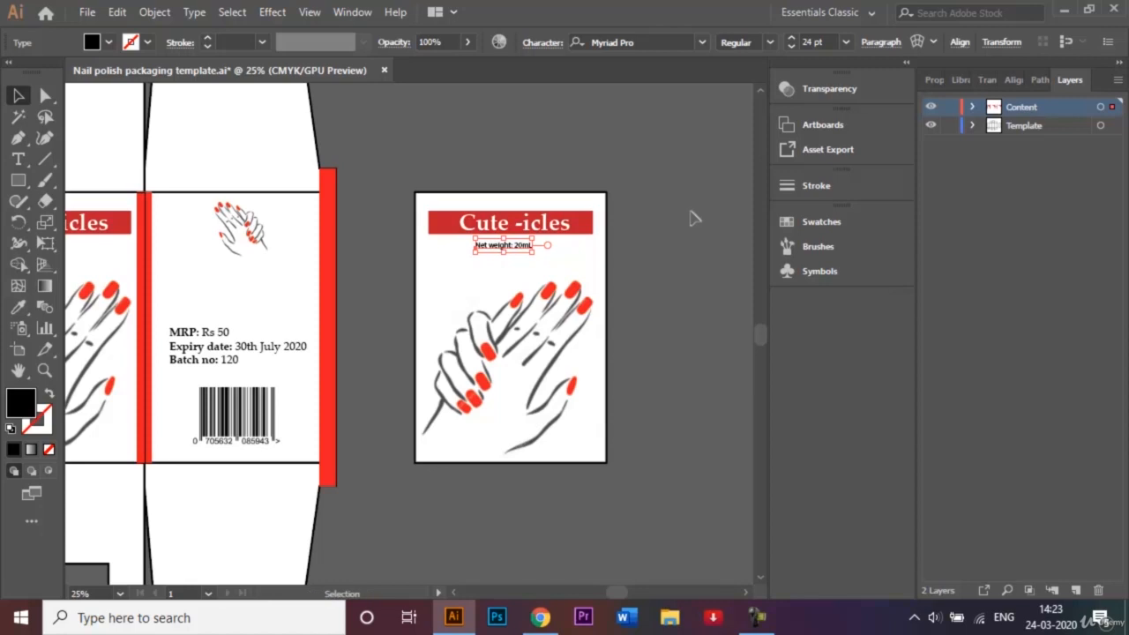
{"action": "key", "text": "shift+Right"}
{"action": "key", "text": "shift+Right"}
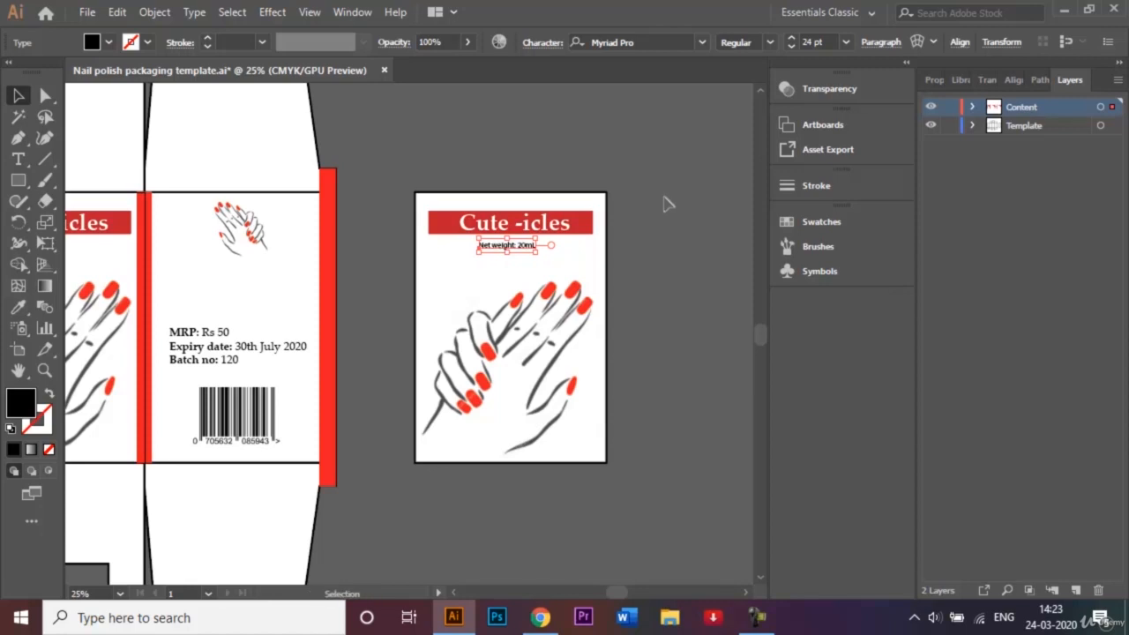
Place a copy of the net weight text in the panel's lower-right corner and change the text beneath the banner to "100% Organic".
{"action": "mouse_move", "coordinate": [513, 252]}
{"action": "left_mouse_down"}
{"action": "mouse_move", "coordinate": [583, 421]}
{"action": "mouse_move", "coordinate": [573, 455]}
{"action": "mouse_move", "coordinate": [522, 250]}
{"action": "left_mouse_up"}
{"action": "double_click", "coordinate": [529, 247]}
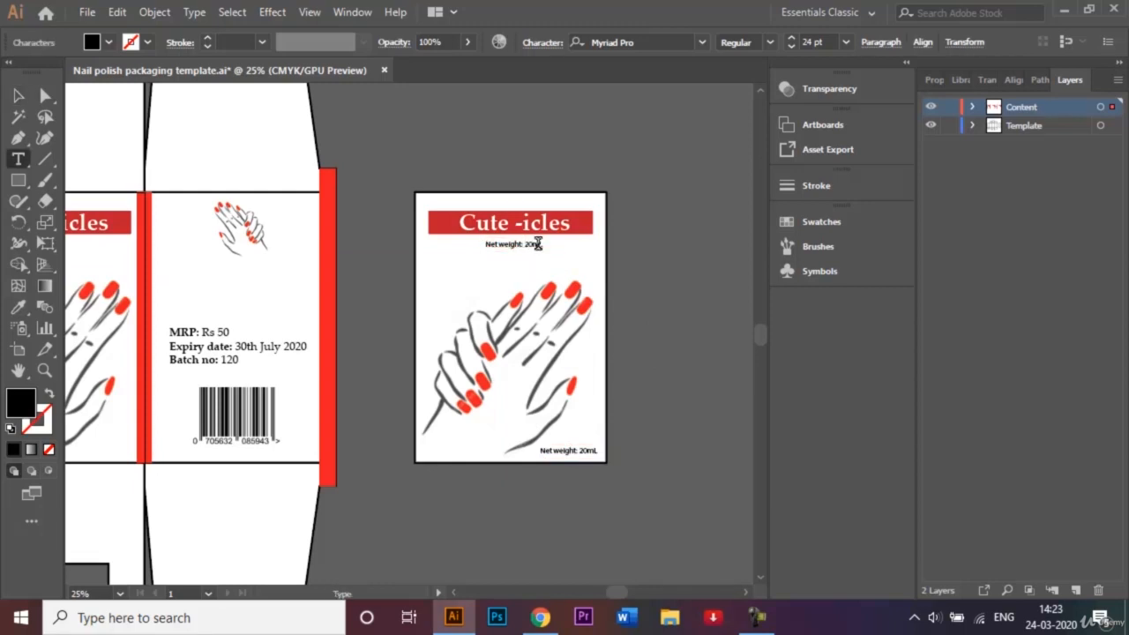
{"action": "key", "text": "BackSpace"}
{"action": "key", "text": "BackSpace"}
{"action": "key", "text": "BackSpace"}
{"action": "key", "text": "BackSpace"}
{"action": "key", "text": "BackSpace"}
{"action": "key", "text": "BackSpace"}
{"action": "key", "text": "BackSpace"}
{"action": "key", "text": "BackSpace"}
{"action": "key", "text": "BackSpace"}
{"action": "key", "text": "BackSpace"}
{"action": "key", "text": "BackSpace"}
{"action": "key", "text": "BackSpace"}
{"action": "key", "text": "BackSpace"}
{"action": "key", "text": "BackSpace"}
{"action": "key", "text": "BackSpace"}
{"action": "key", "text": "BackSpace"}
{"action": "type", "text": "100"}
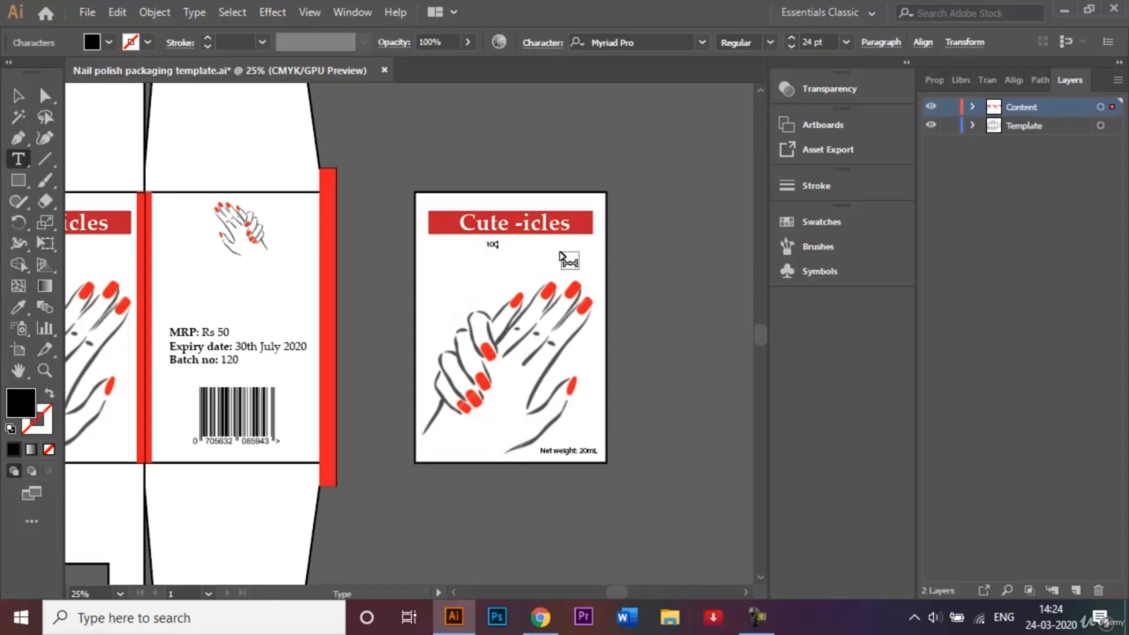
{"action": "type", "text": "% Organic"}
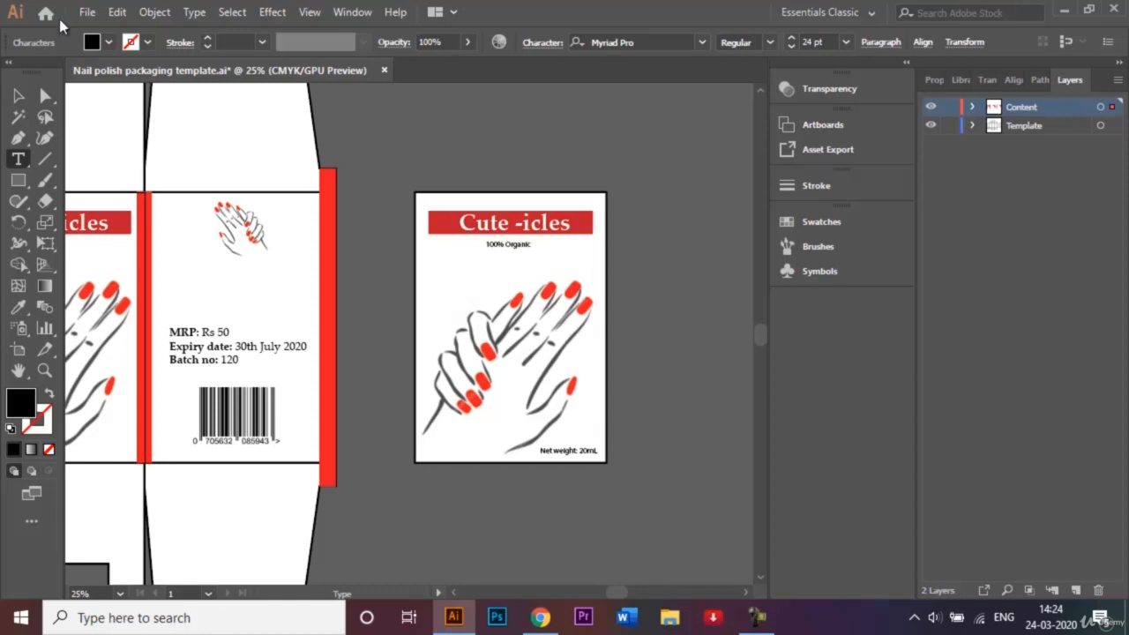
{"action": "left_click", "coordinate": [19, 97]}
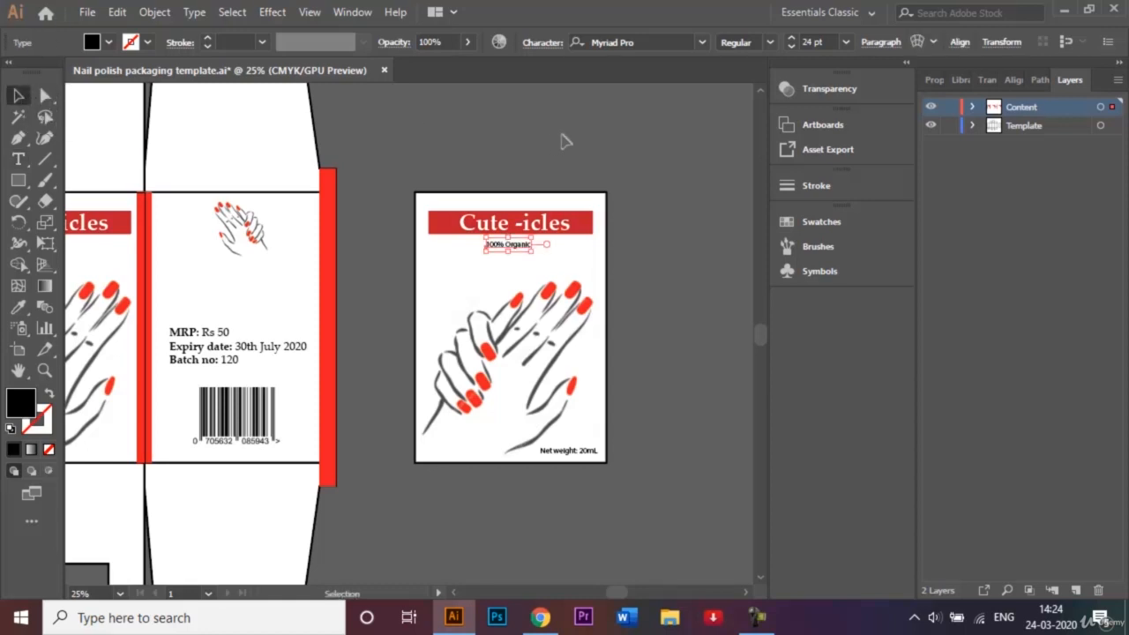
Change the font of both the 100% Organic and net weight texts to Gabriola.
{"action": "left_click", "coordinate": [567, 455], "text": "shift"}
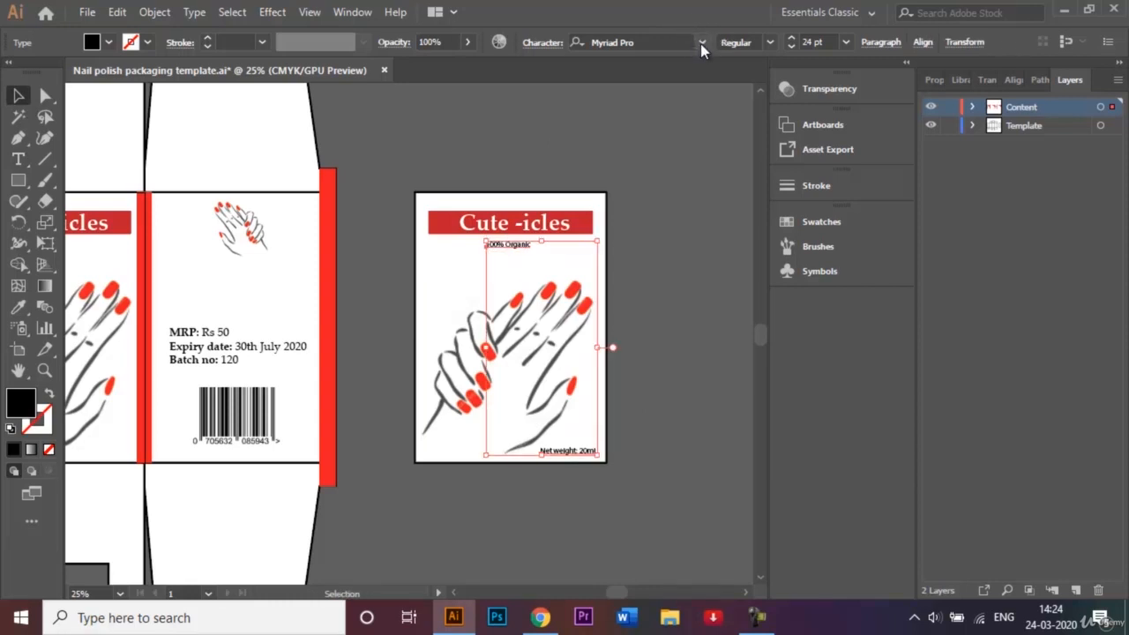
{"action": "left_click", "coordinate": [700, 43]}
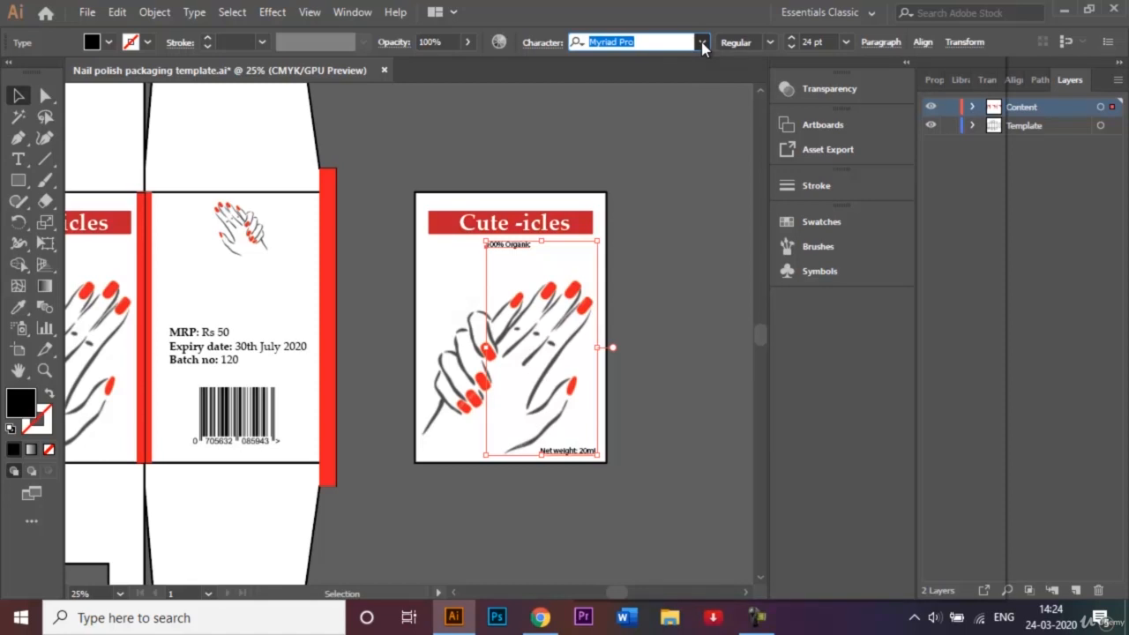
{"action": "left_click", "coordinate": [703, 43]}
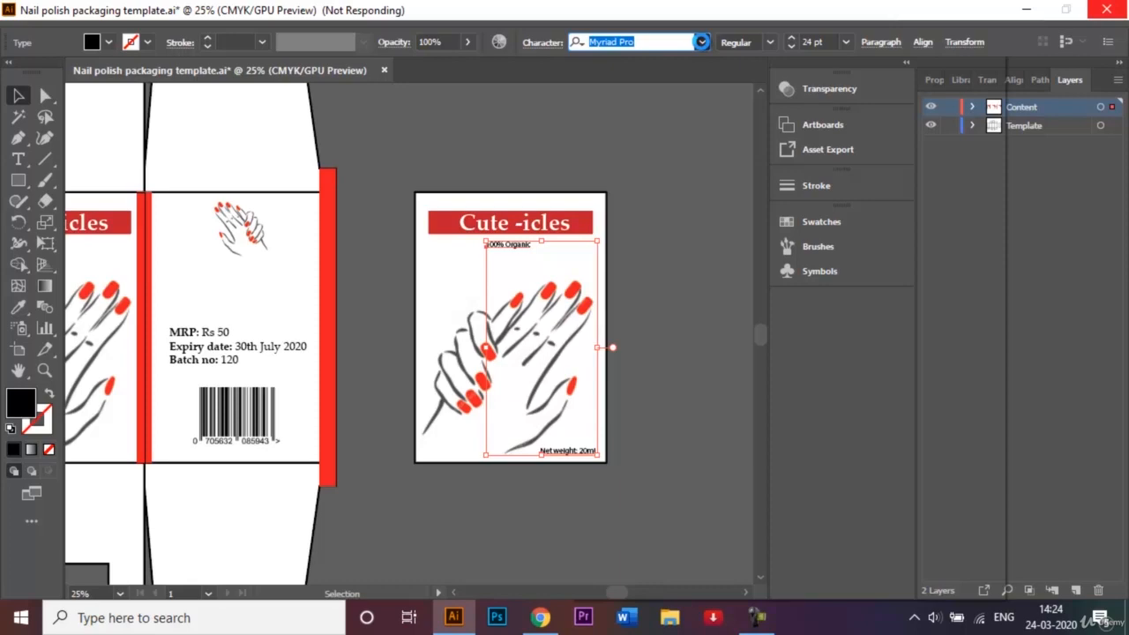
{"action": "left_click", "coordinate": [701, 42]}
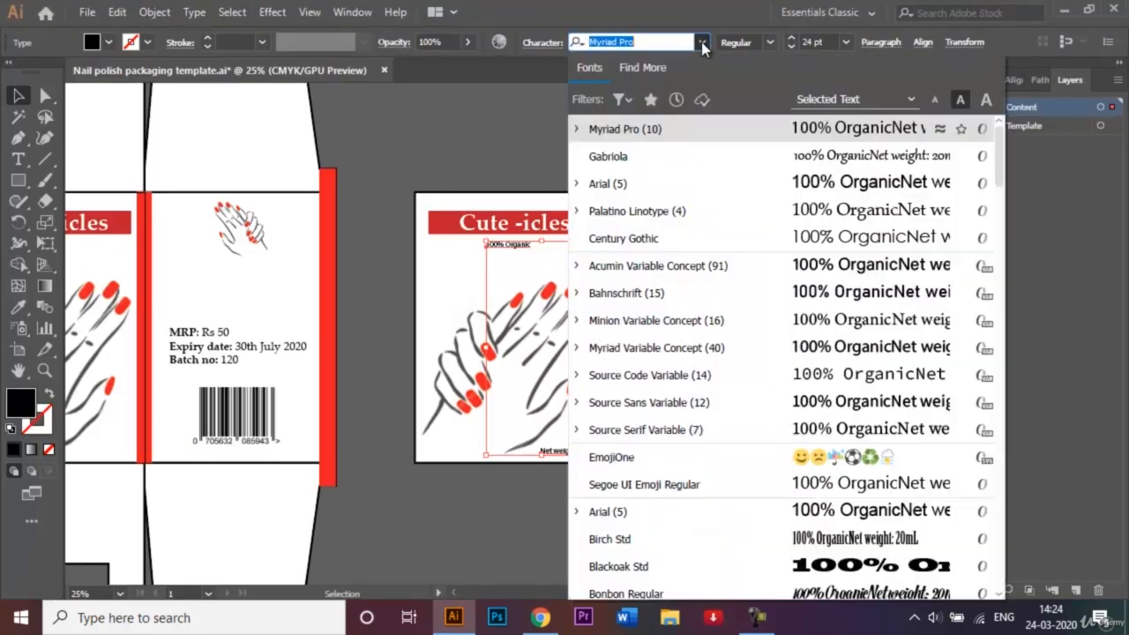
{"action": "left_click", "coordinate": [719, 156]}
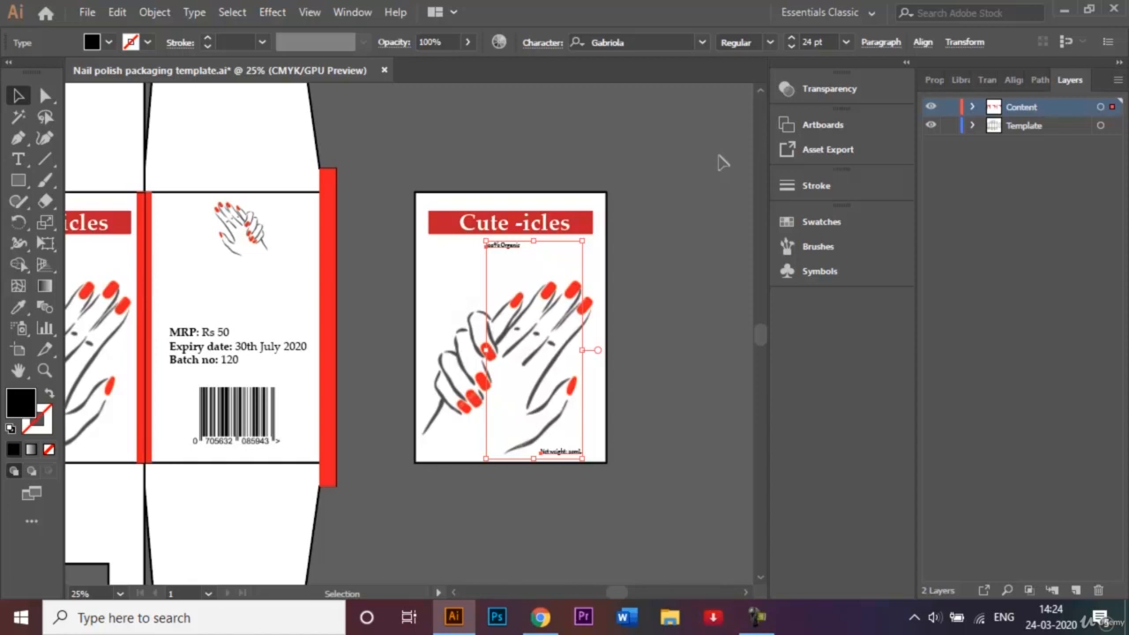
{"action": "left_click", "coordinate": [720, 204]}
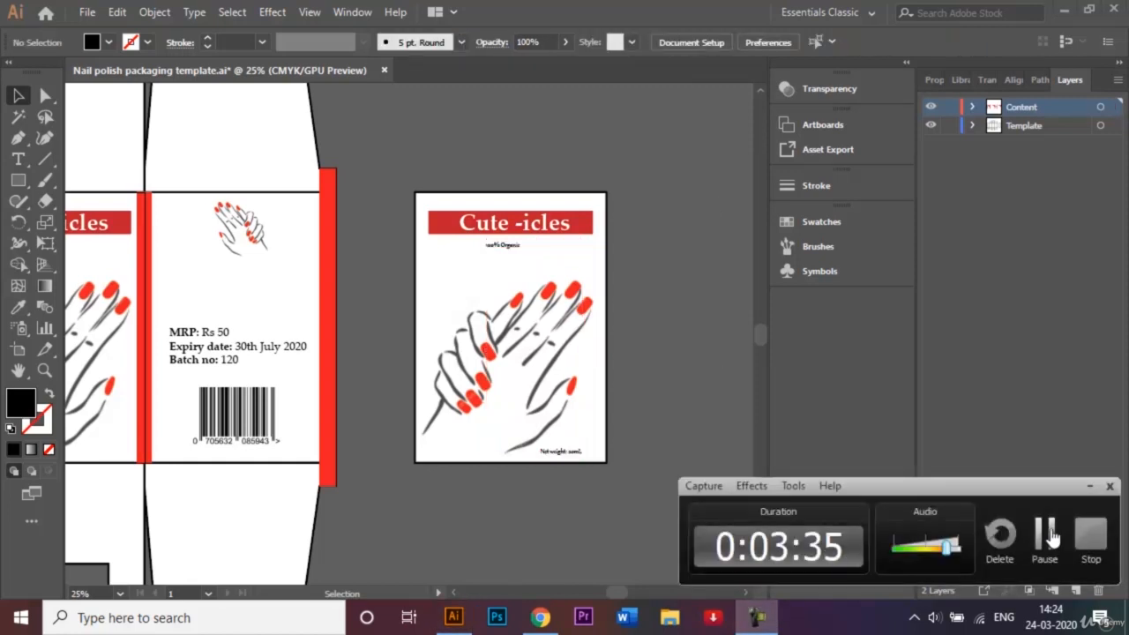
Set the font size of both the 100% Organic and net weight texts to 36 pt.
{"action": "left_click", "coordinate": [515, 249]}
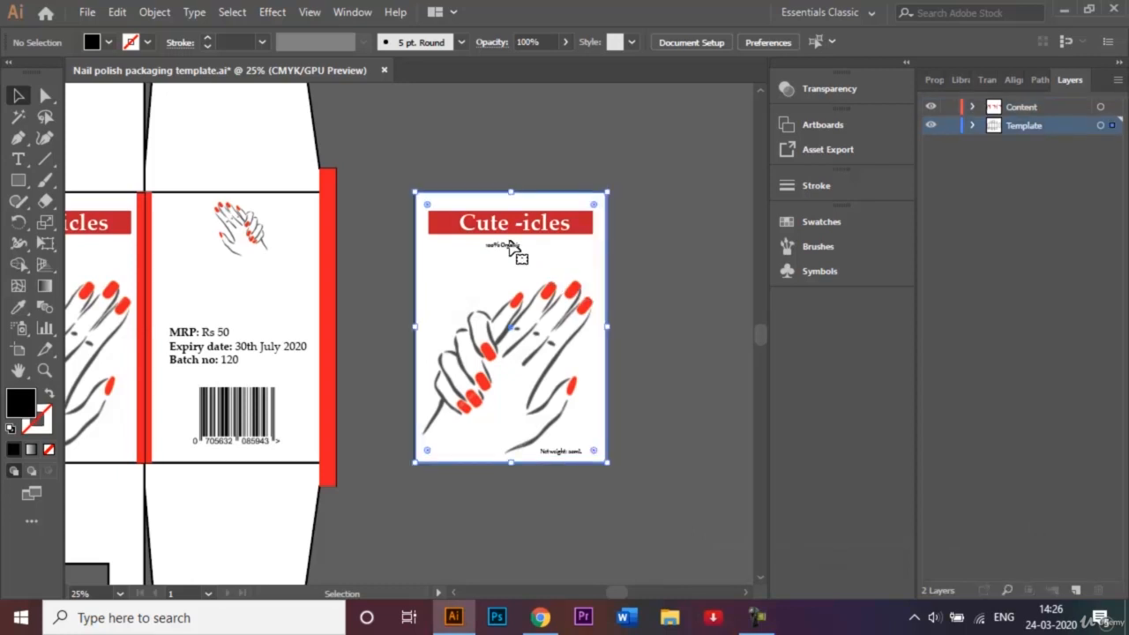
{"action": "right_click", "coordinate": [678, 254]}
{"action": "left_click", "coordinate": [623, 187]}
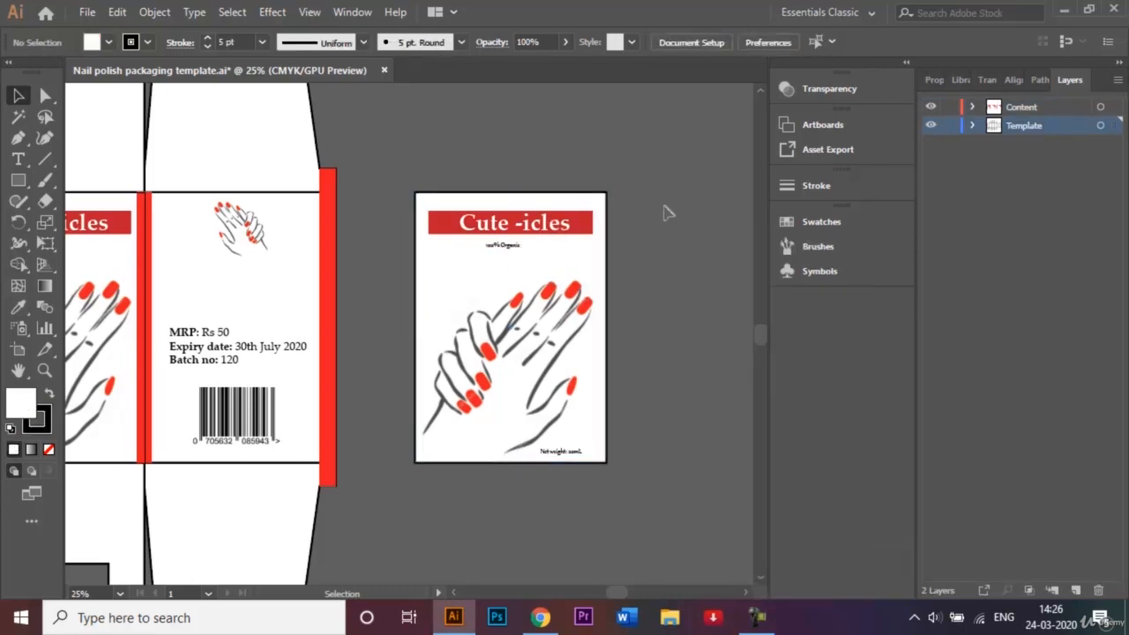
{"action": "left_click", "coordinate": [502, 247]}
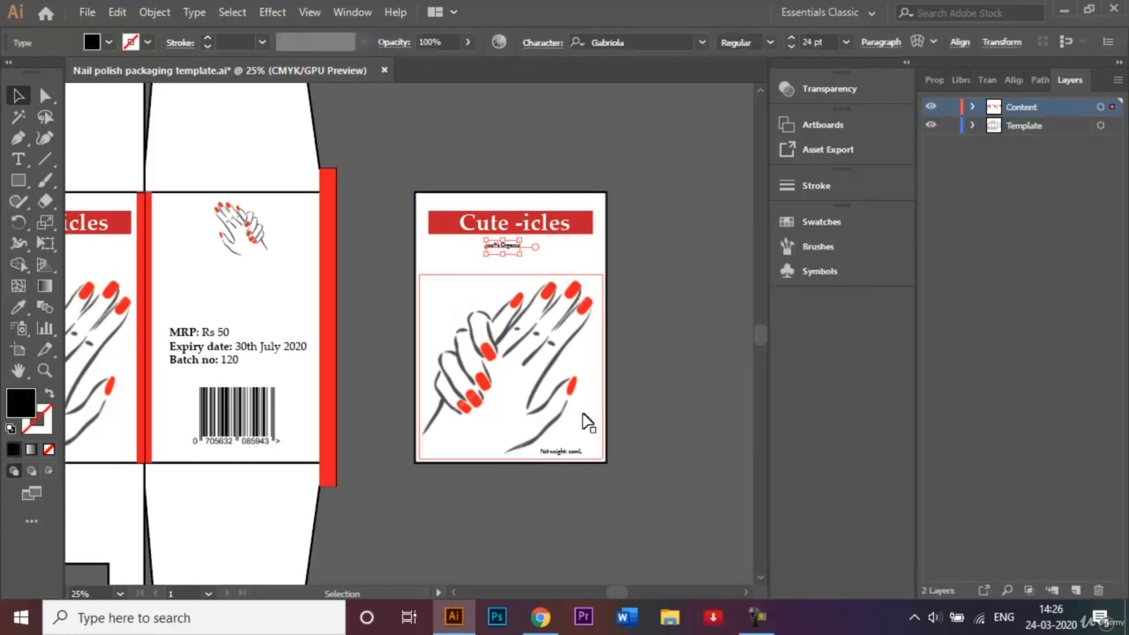
{"action": "left_click", "coordinate": [563, 451], "text": "shift"}
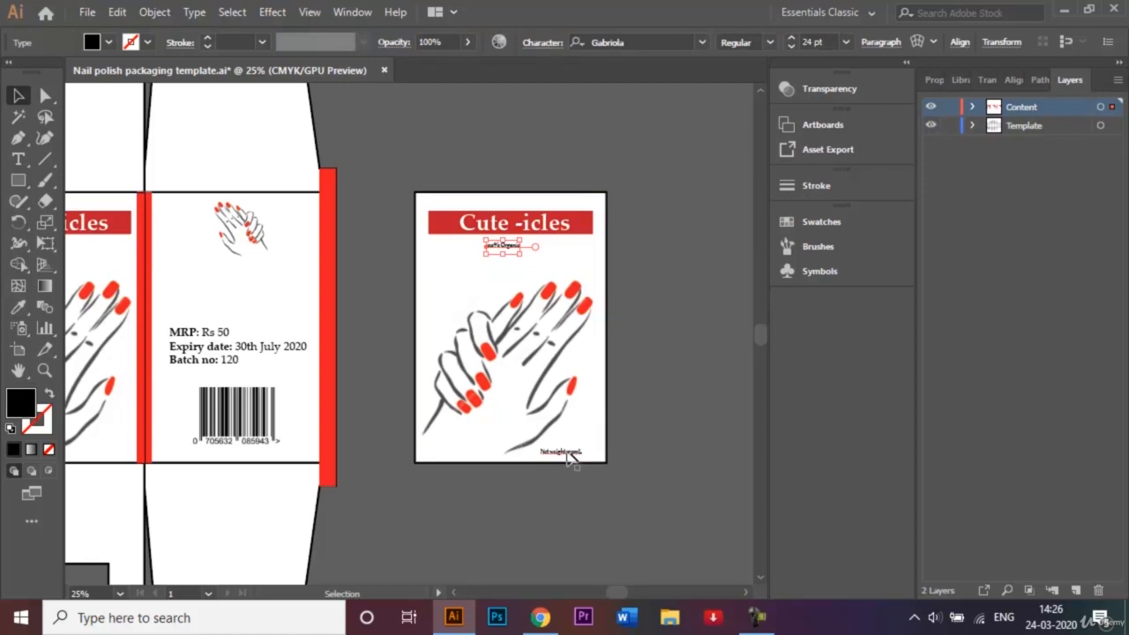
{"action": "left_click", "coordinate": [844, 41]}
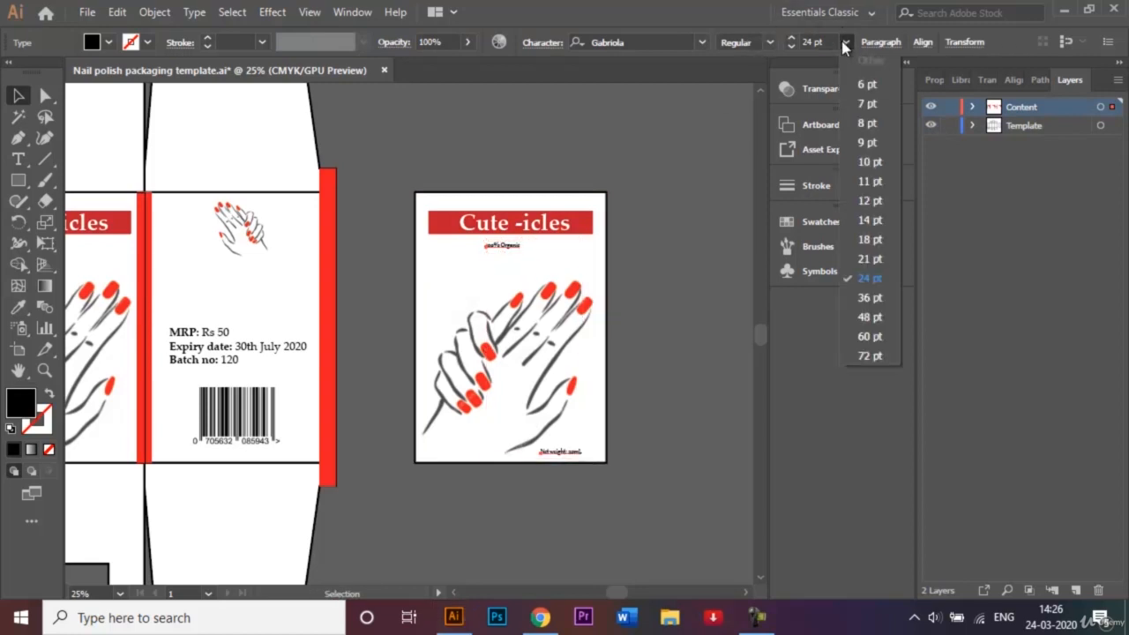
{"action": "left_click", "coordinate": [874, 305]}
{"action": "left_click", "coordinate": [704, 240]}
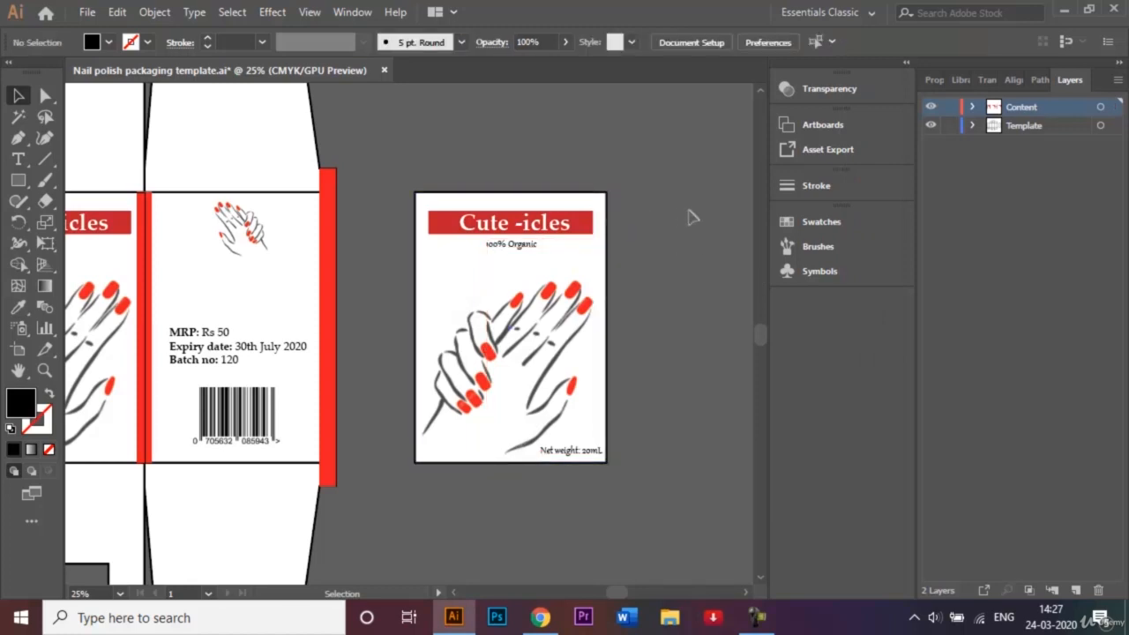
Group all the artwork, text and background of the duplicated Cute -icles front panel.
{"action": "left_click_drag", "start_coordinate": [409, 161], "coordinate": [640, 474]}
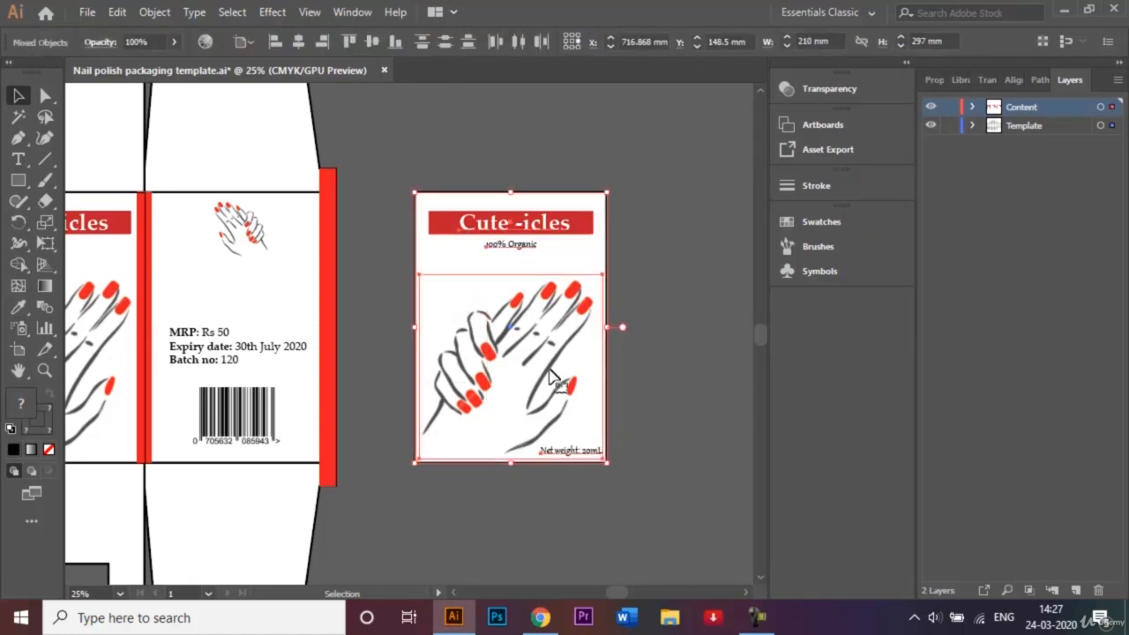
{"action": "right_click", "coordinate": [569, 277]}
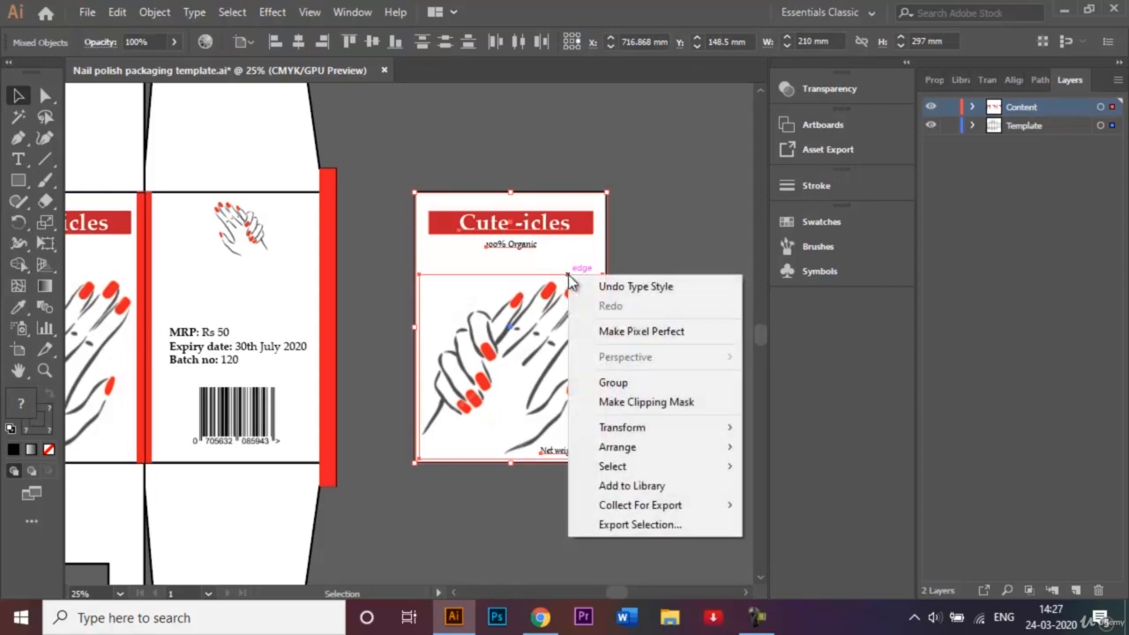
{"action": "left_click", "coordinate": [636, 385]}
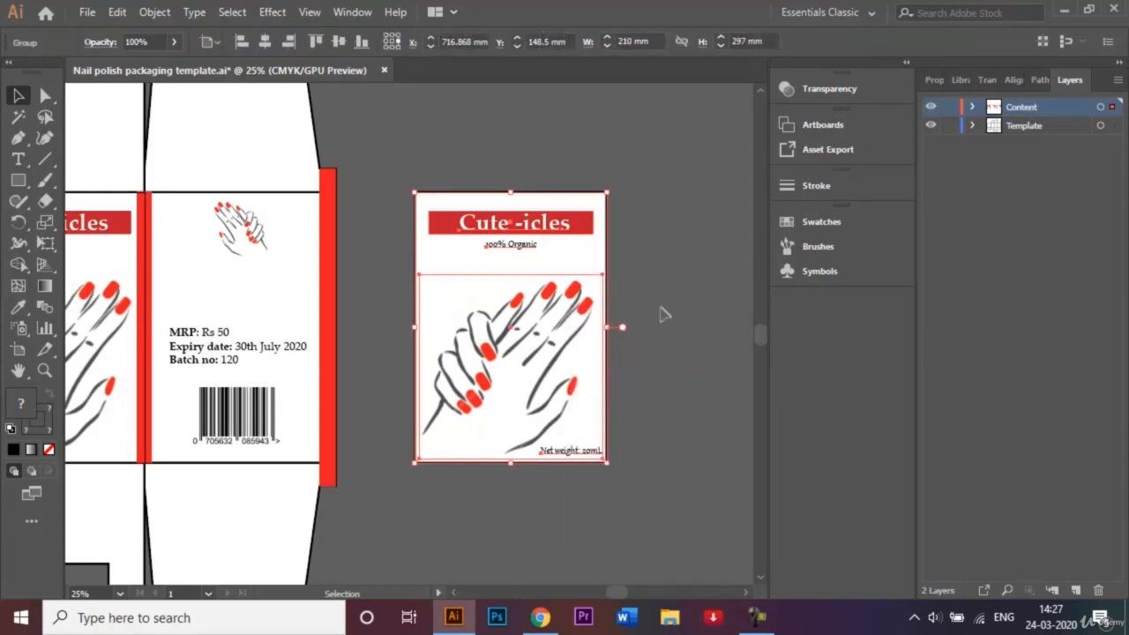
{"action": "left_click", "coordinate": [663, 314]}
Narrow the red strip beside the ingredients panel so its left edge meets the fold line.
{"action": "key", "text": "ctrl+minus"}
{"action": "key", "text": "ctrl+minus"}
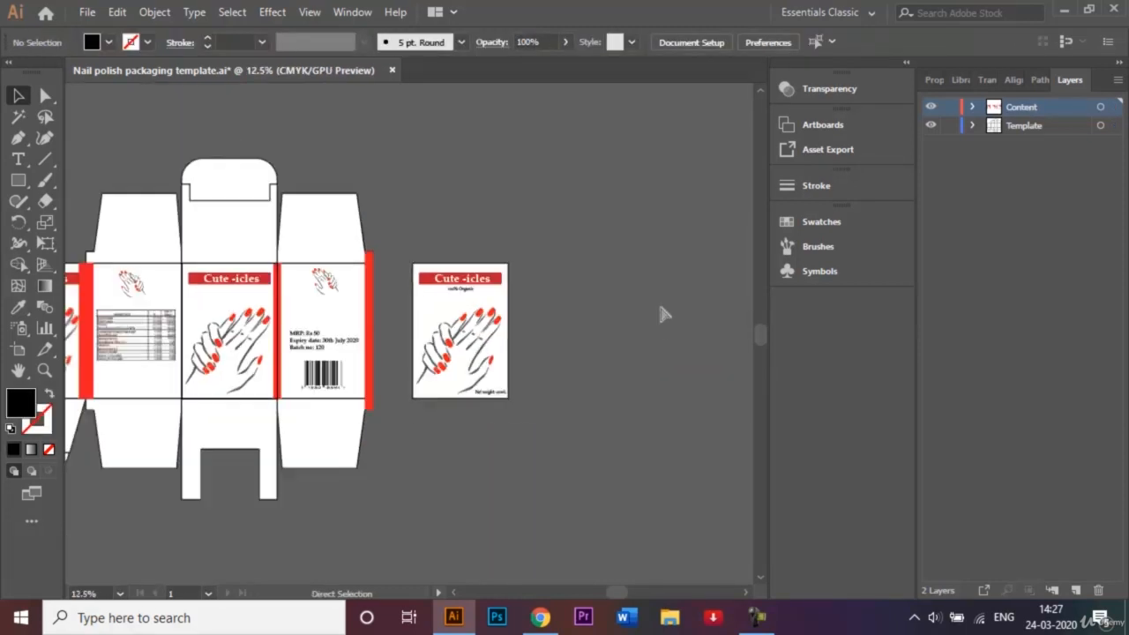
{"action": "left_click", "coordinate": [454, 592]}
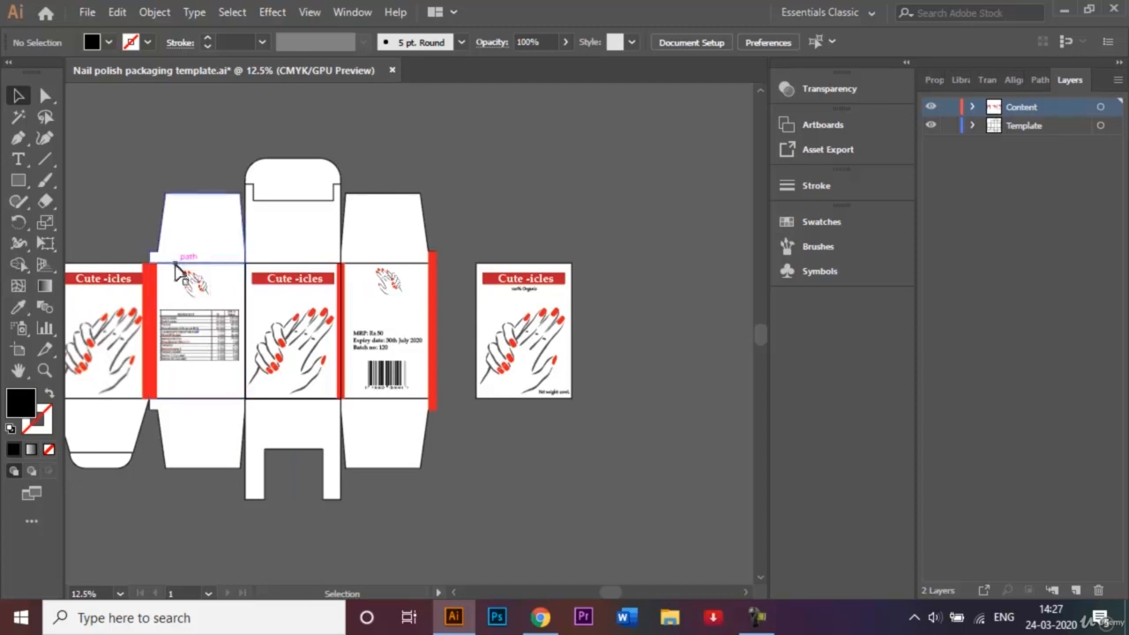
{"action": "key", "text": "ctrl+equal"}
{"action": "key", "text": "ctrl+equal"}
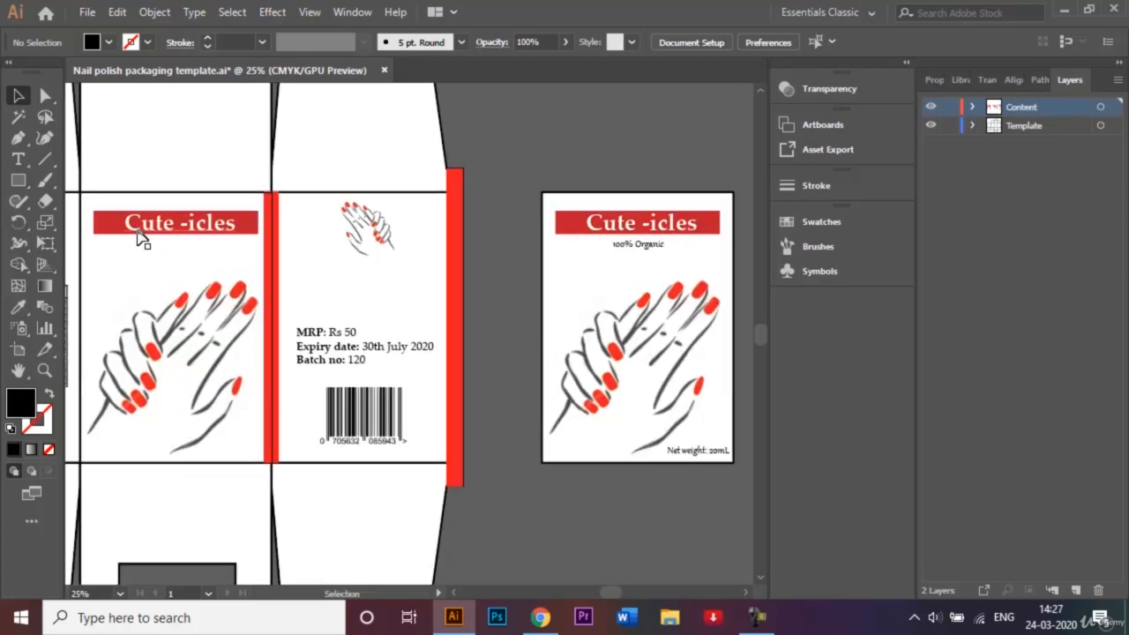
{"action": "scroll", "coordinate": [454, 595], "scroll_direction": "left", "scroll_amount": 10}
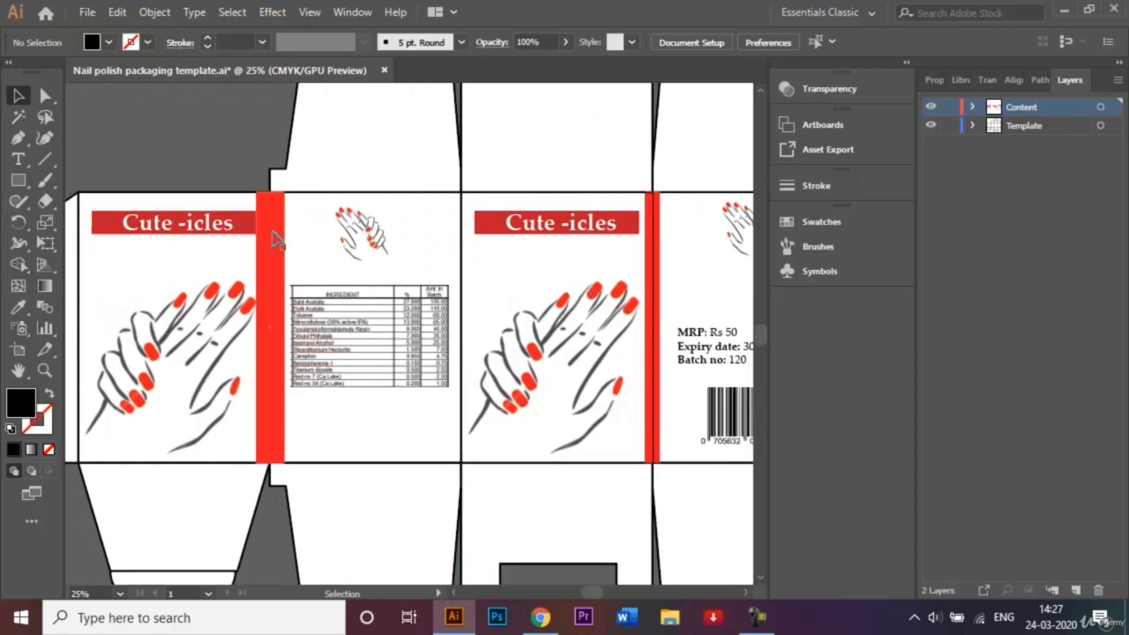
{"action": "left_click", "coordinate": [263, 323]}
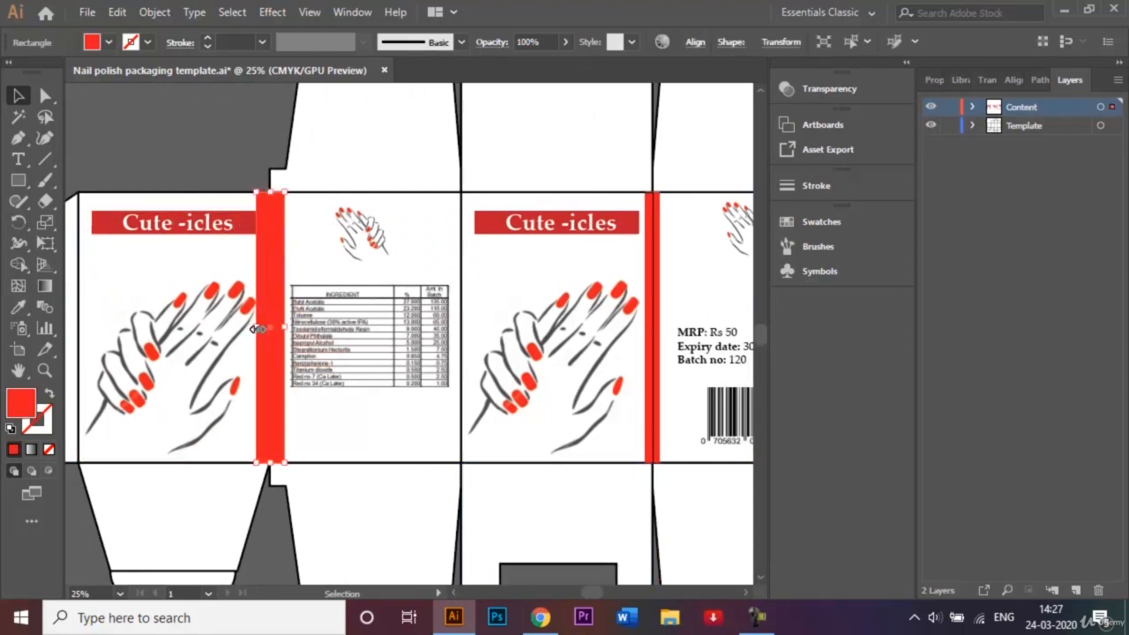
{"action": "left_click_drag", "start_coordinate": [256, 328], "coordinate": [270, 330]}
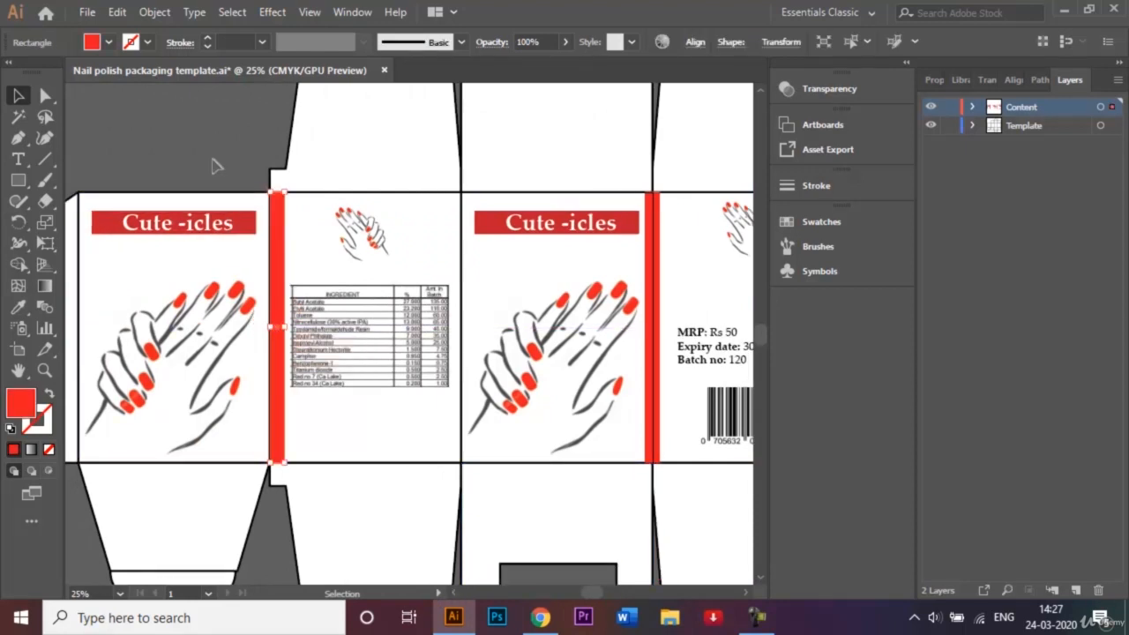
{"action": "left_click", "coordinate": [215, 161]}
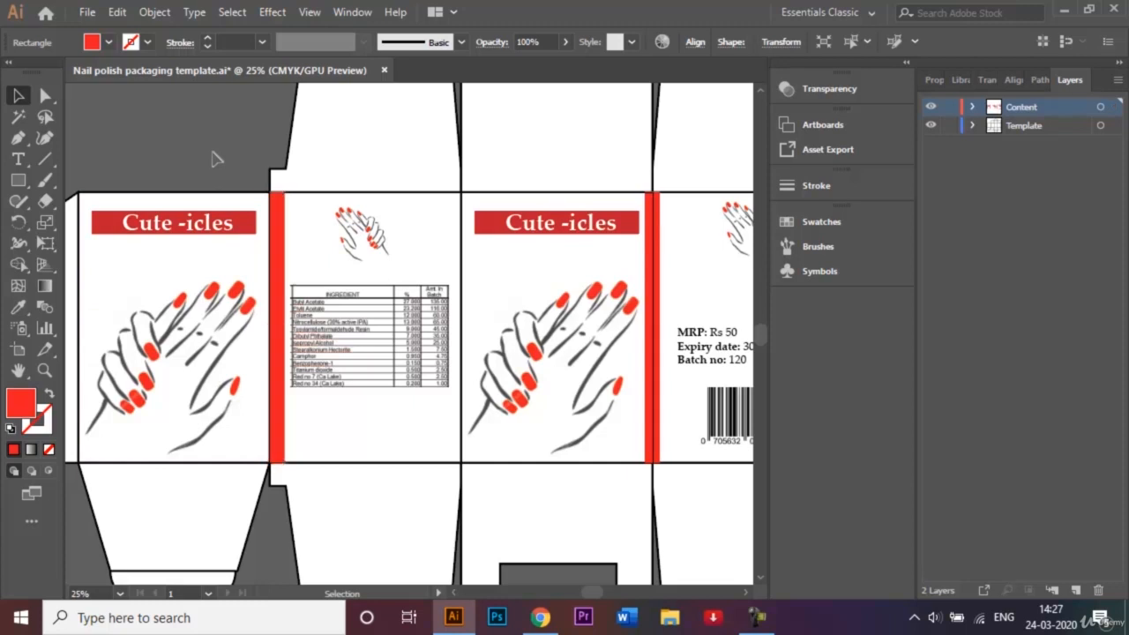
{"action": "left_click", "coordinate": [378, 227]}
{"action": "left_click", "coordinate": [424, 215]}
{"action": "left_click", "coordinate": [365, 228], "text": "shift"}
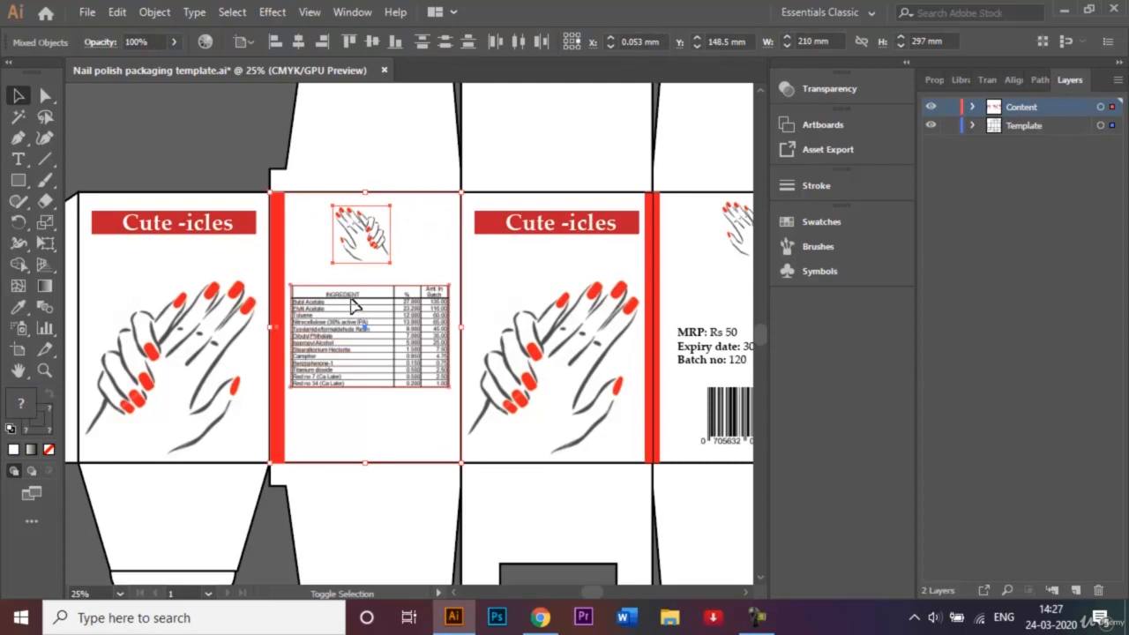
{"action": "left_click", "coordinate": [245, 144]}
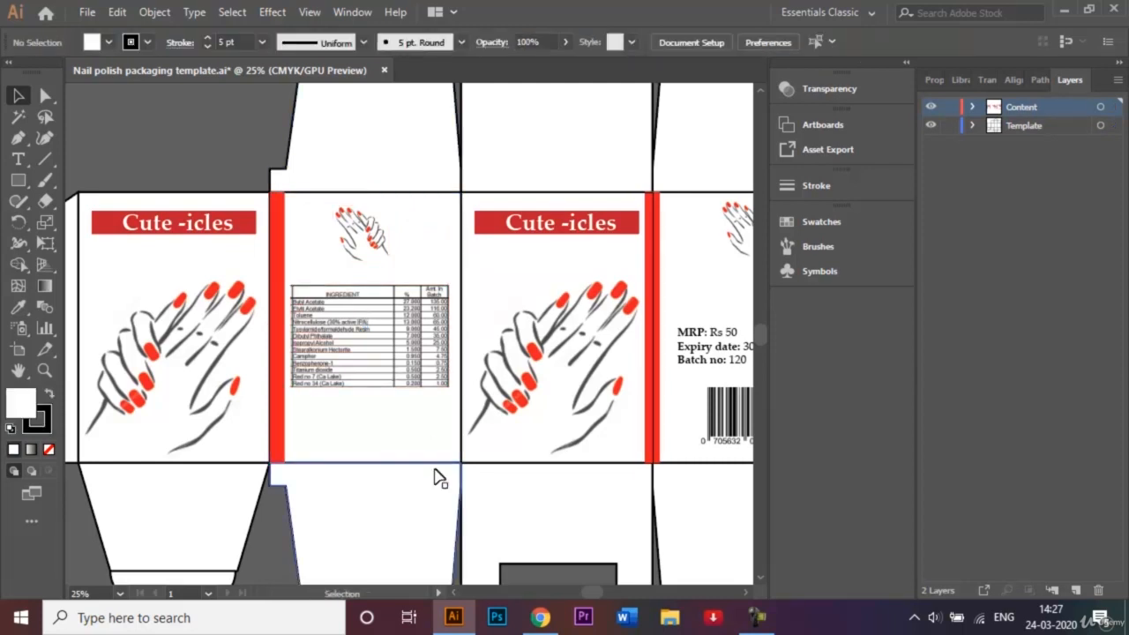
Copy the ingredients panel with its hand logo, table and red strip, placing it to the right of the duplicated front panel.
{"action": "left_click", "coordinate": [426, 267]}
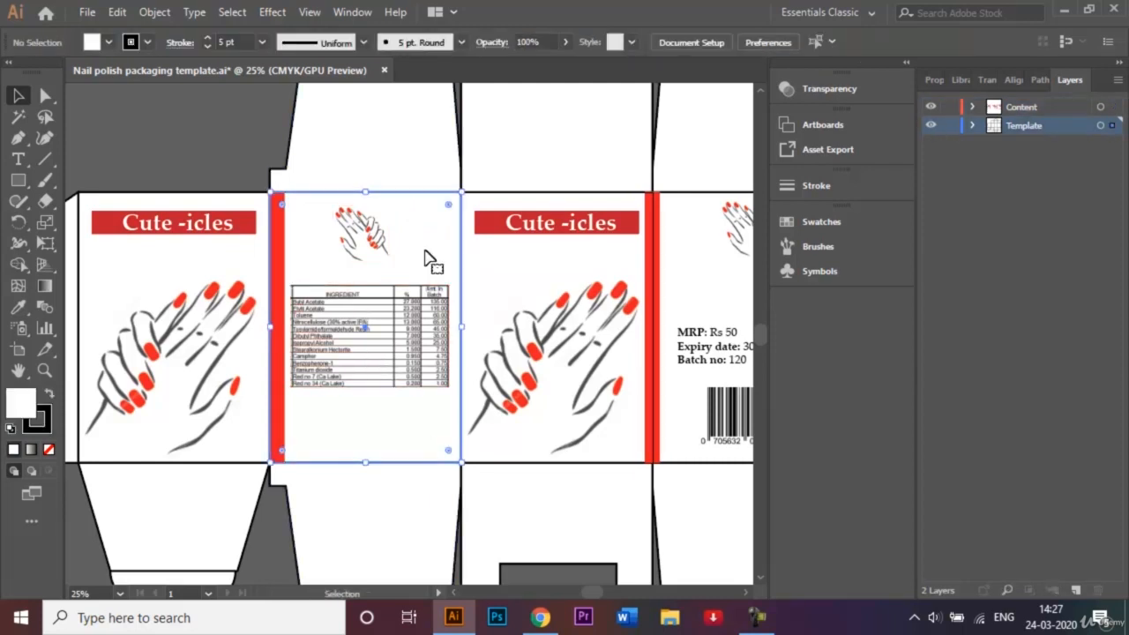
{"action": "left_click", "coordinate": [384, 231], "text": "shift"}
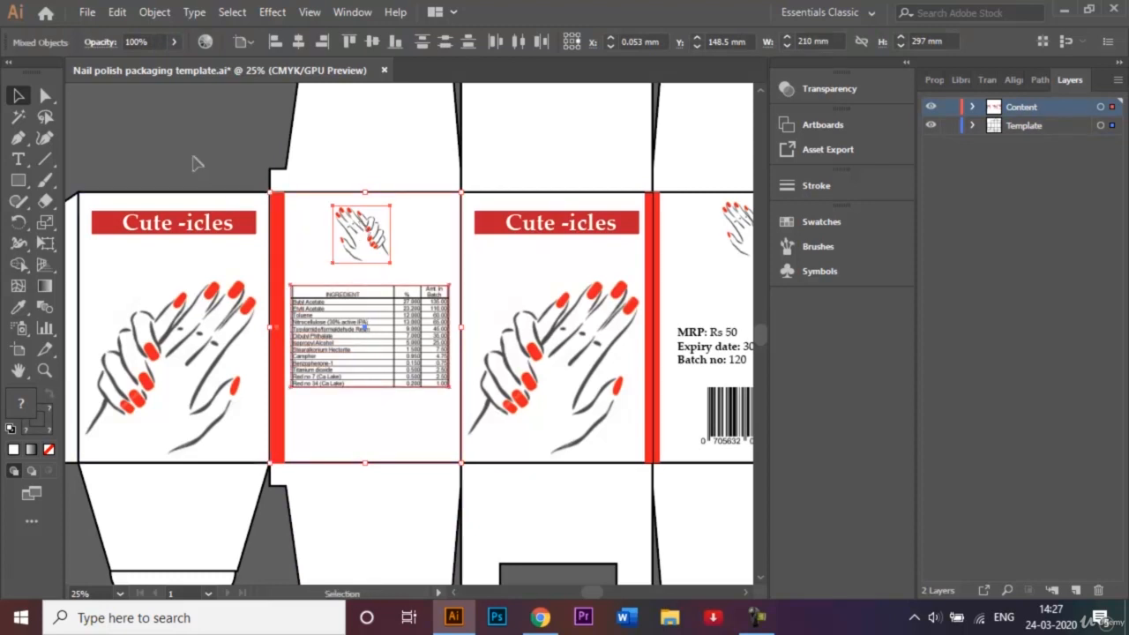
{"action": "key", "text": "ctrl+minus"}
{"action": "key", "text": "ctrl+minus"}
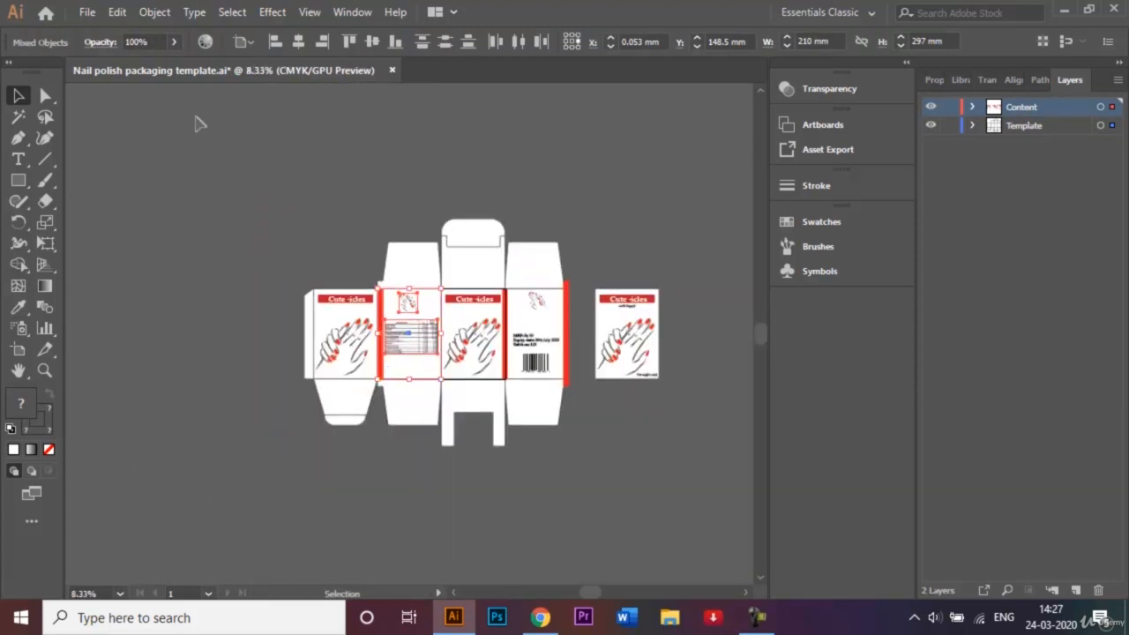
{"action": "left_click_drag", "start_coordinate": [422, 326], "coordinate": [705, 340]}
{"action": "left_click", "coordinate": [679, 265]}
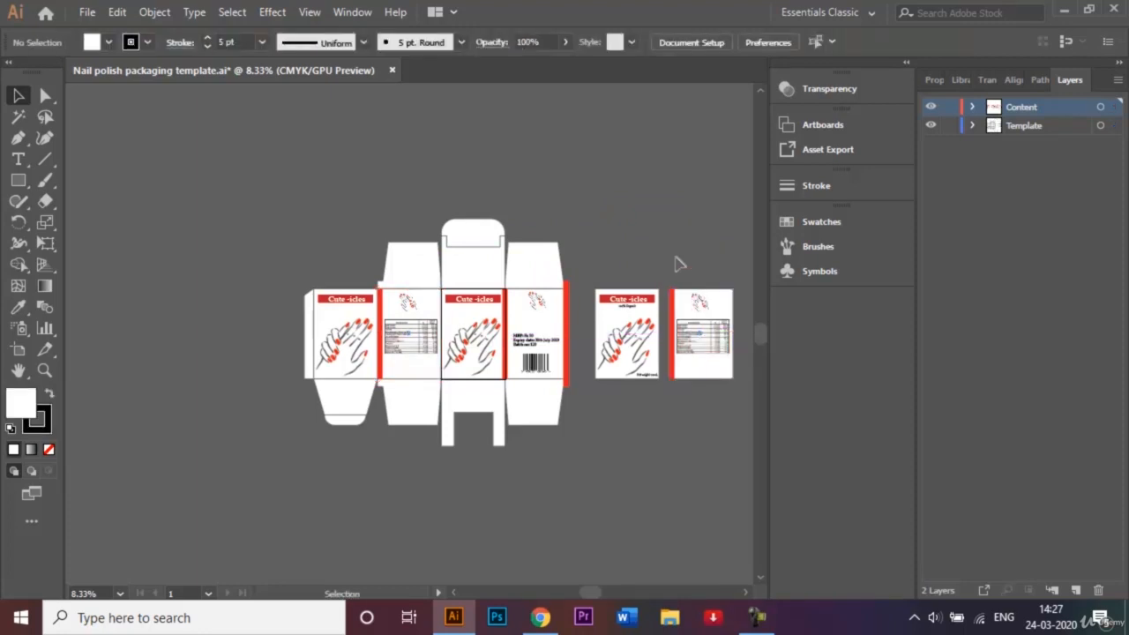
Group all the objects of the copied ingredients side panel.
{"action": "left_click_drag", "start_coordinate": [679, 264], "coordinate": [732, 383]}
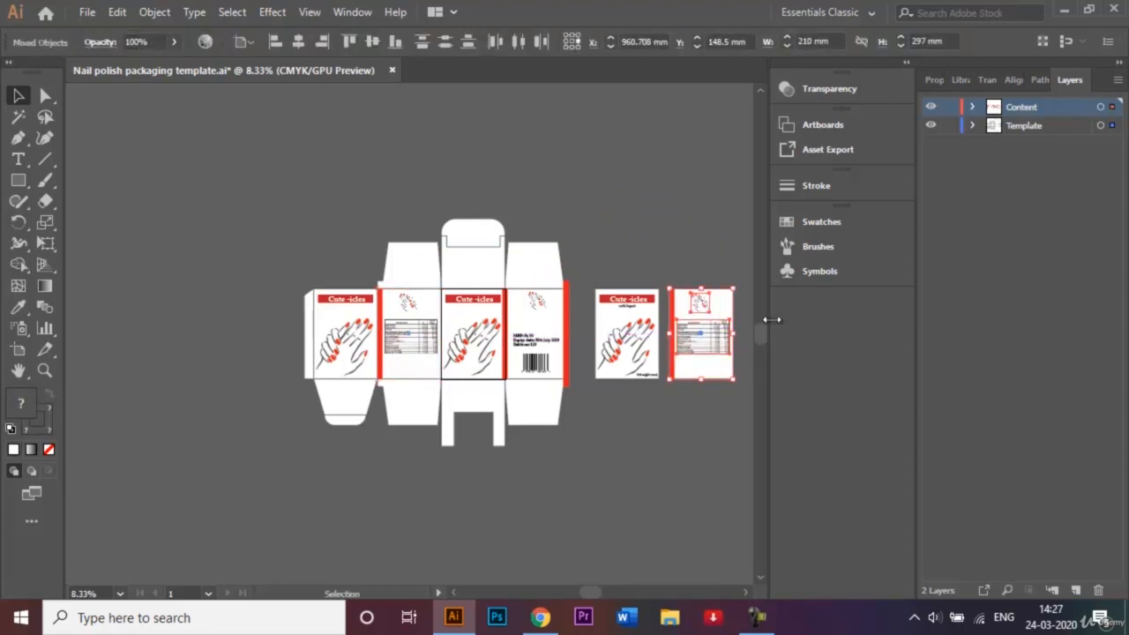
{"action": "right_click", "coordinate": [708, 363]}
{"action": "left_click", "coordinate": [755, 208]}
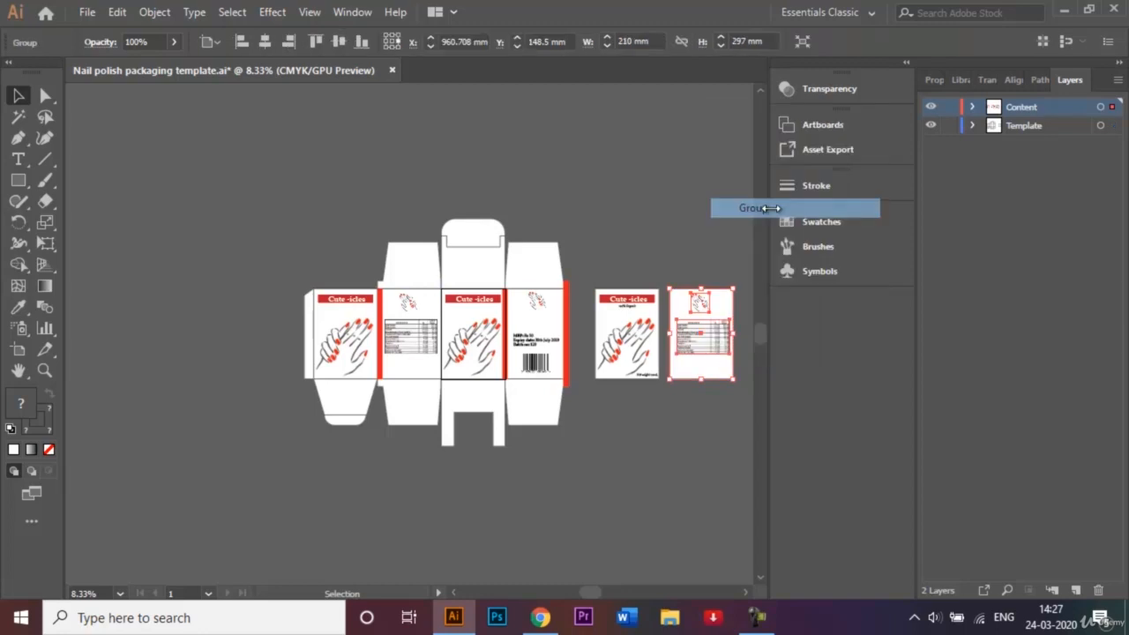
{"action": "left_click", "coordinate": [702, 212]}
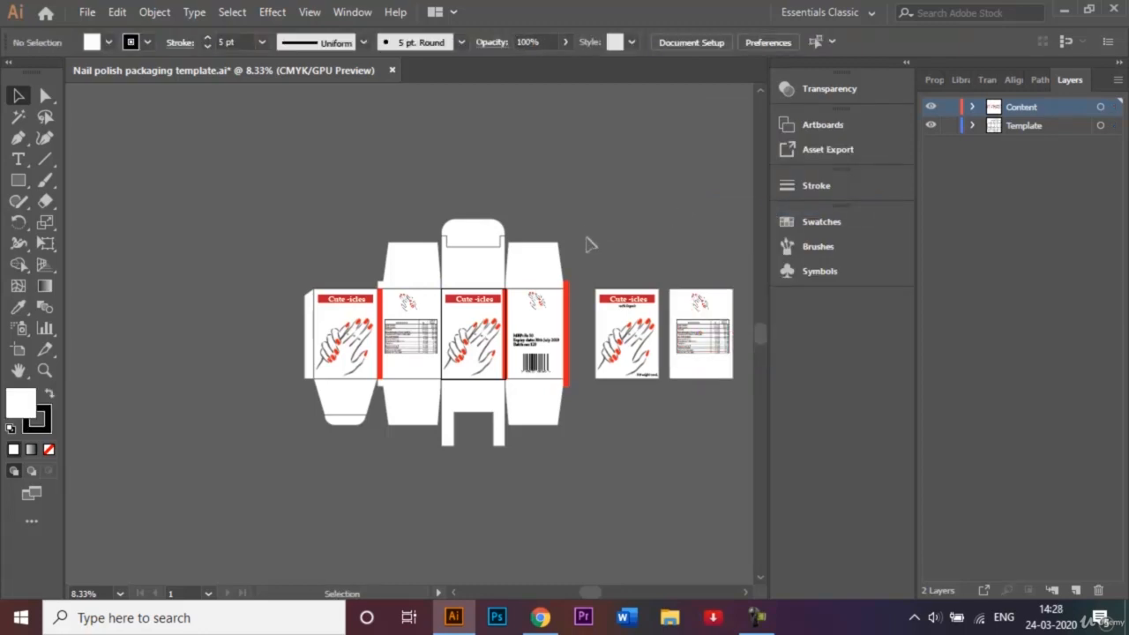
{"action": "left_click", "coordinate": [850, 271]}
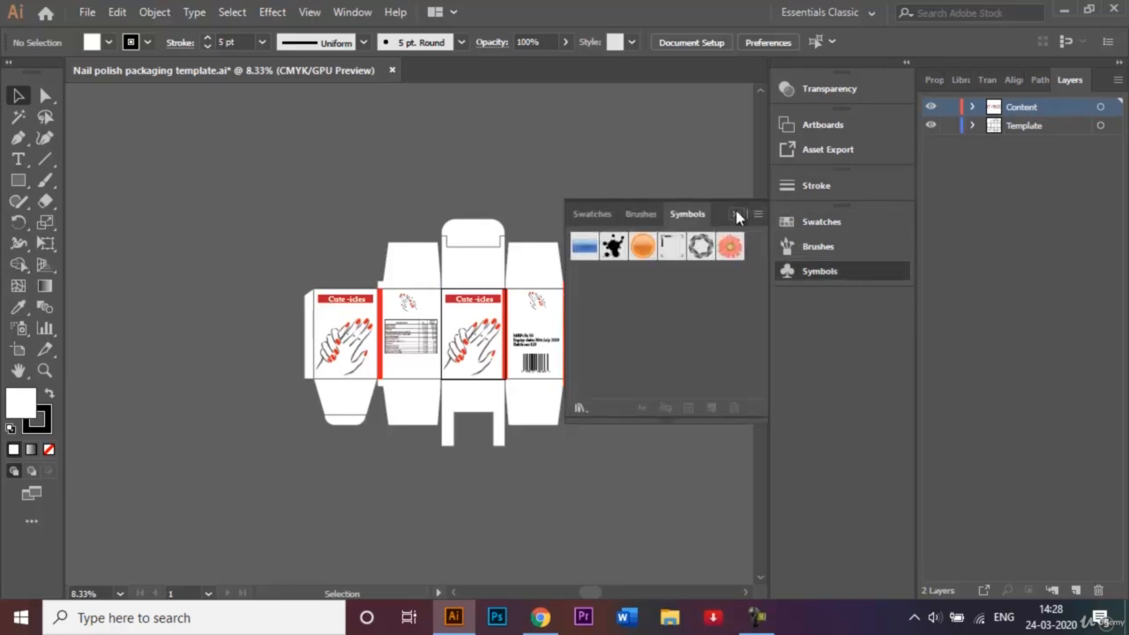
{"action": "left_click", "coordinate": [738, 217]}
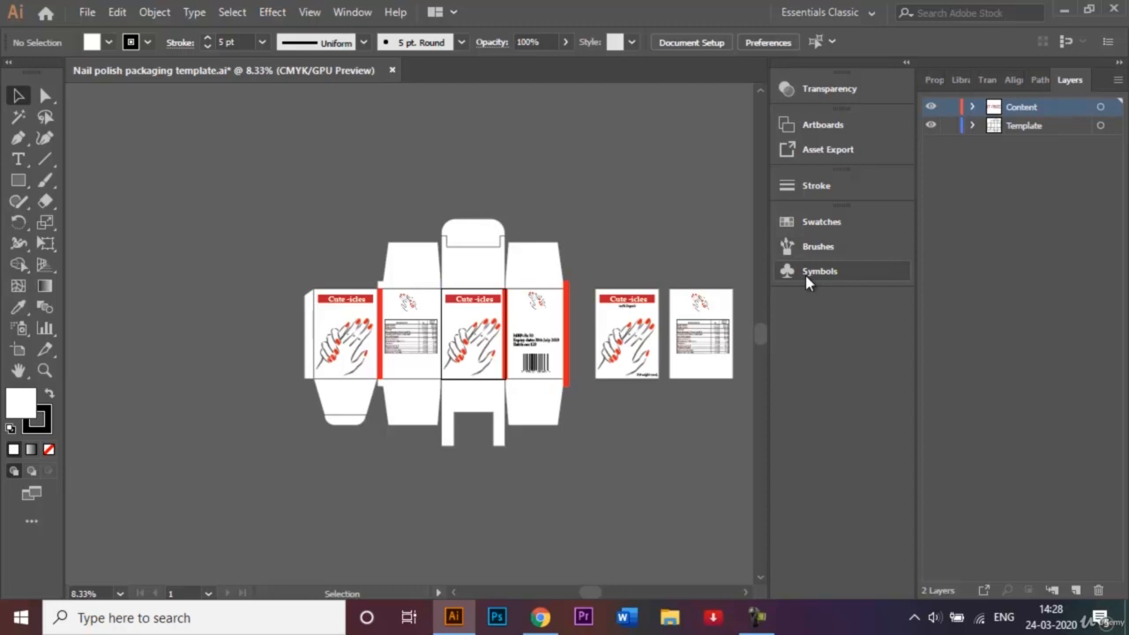
{"action": "left_click", "coordinate": [353, 12]}
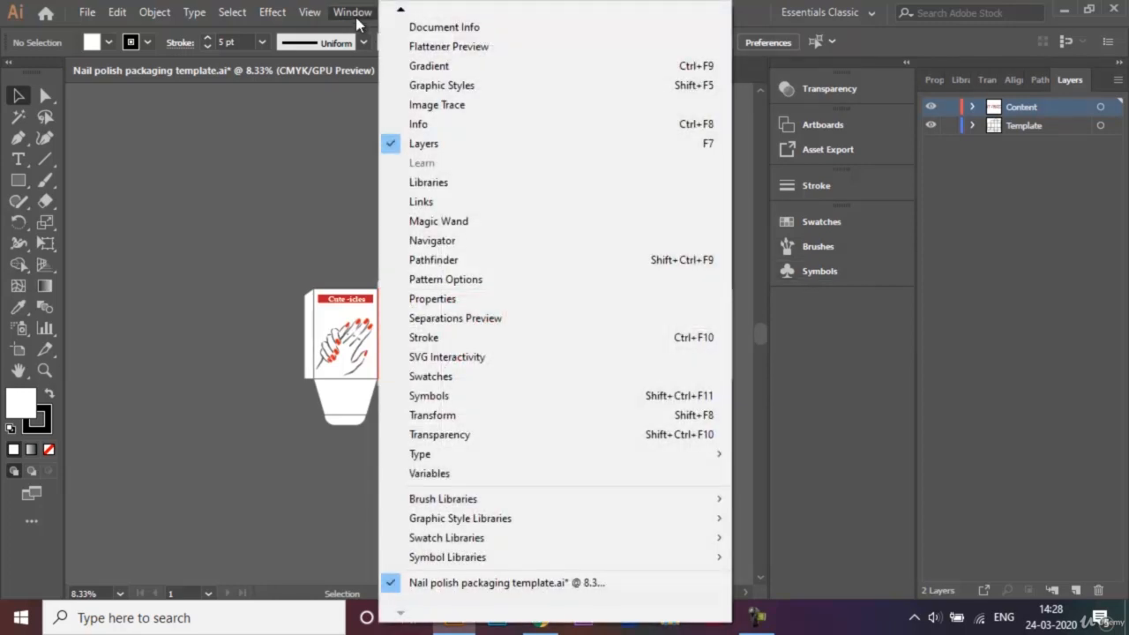
{"action": "left_click", "coordinate": [896, 386]}
{"action": "left_click", "coordinate": [830, 272]}
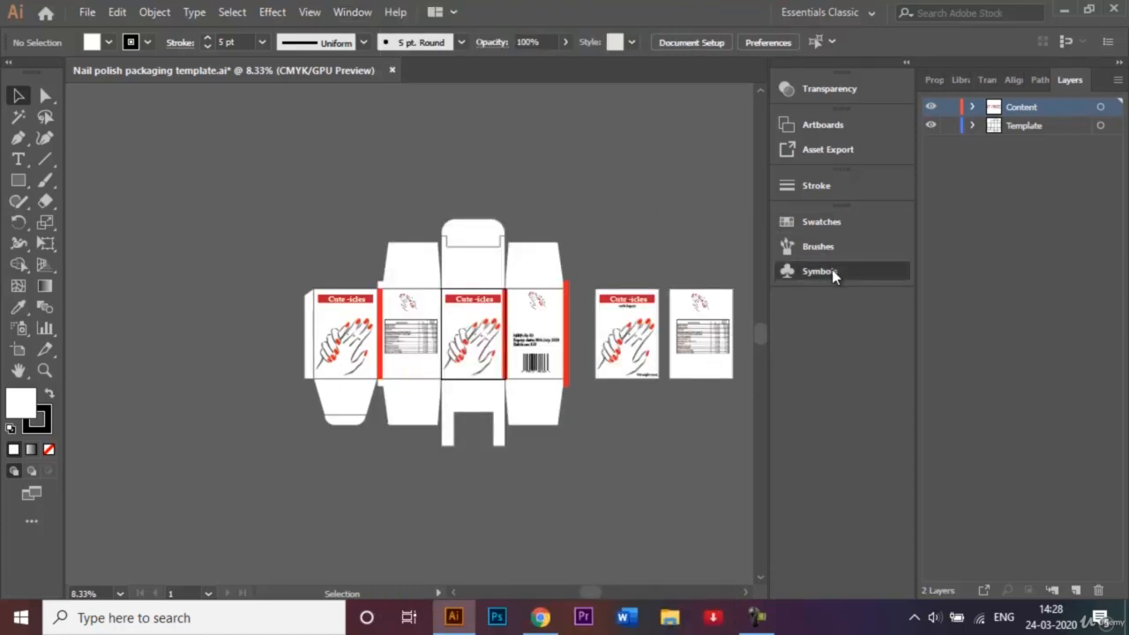
{"action": "left_click", "coordinate": [687, 214]}
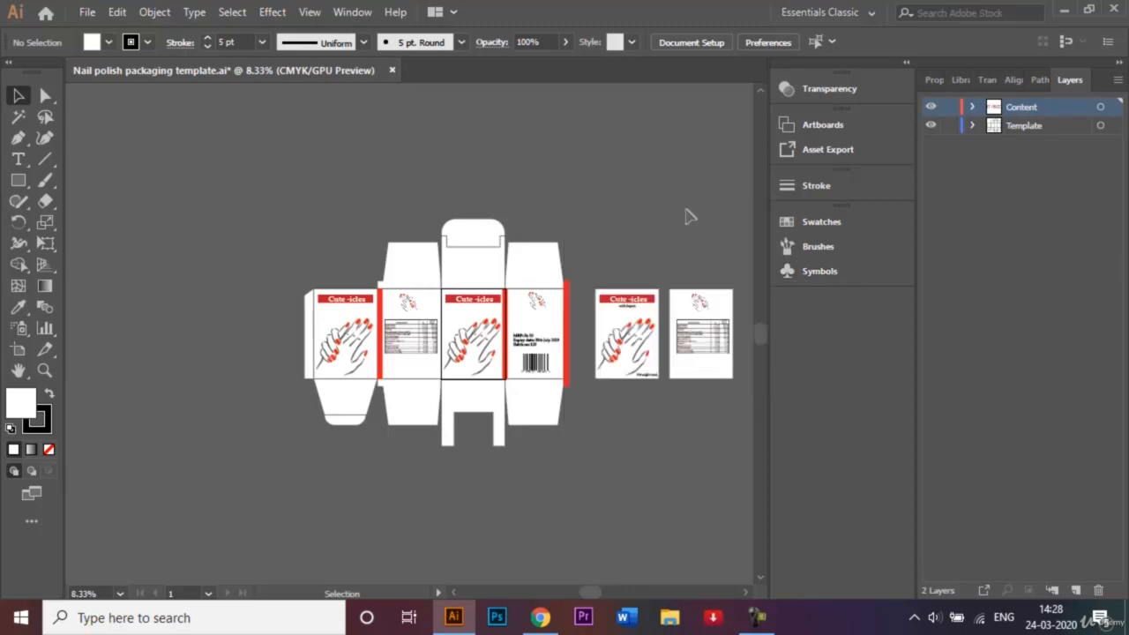
Move the grouped front and side panel copies together to the empty area below and right of the box template.
{"action": "scroll", "coordinate": [688, 326], "scroll_direction": "right", "scroll_amount": 3}
{"action": "left_click", "coordinate": [530, 368]}
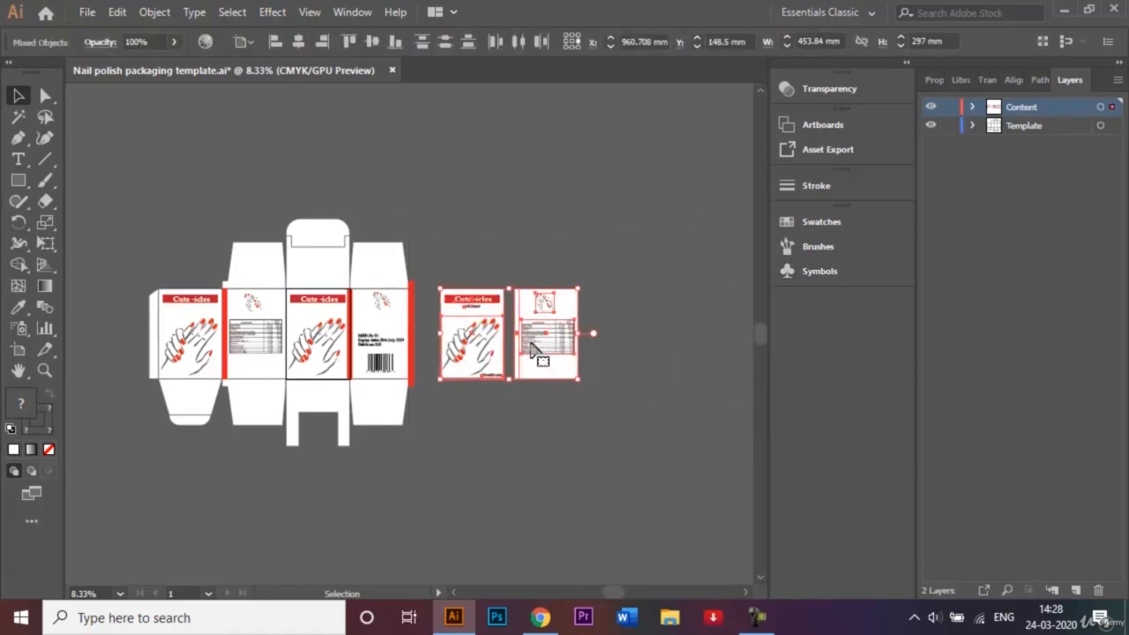
{"action": "left_click_drag", "start_coordinate": [541, 337], "coordinate": [527, 496]}
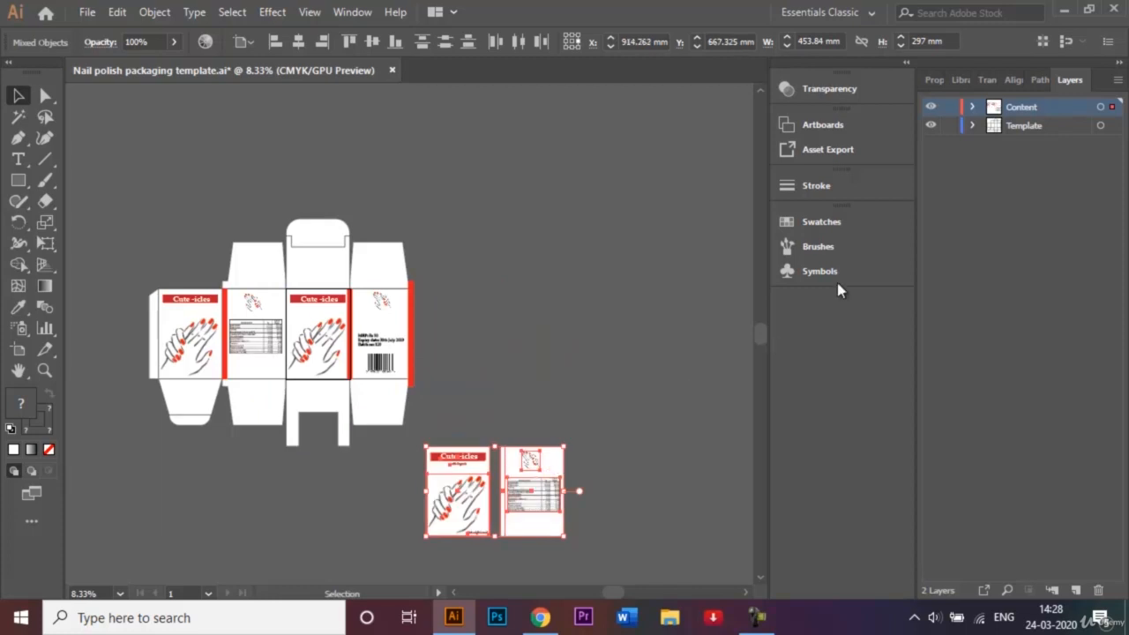
Create a dynamic movie clip symbol named "Side View" from the grouped ingredients panel copy.
{"action": "left_click", "coordinate": [821, 272]}
{"action": "left_click", "coordinate": [514, 295]}
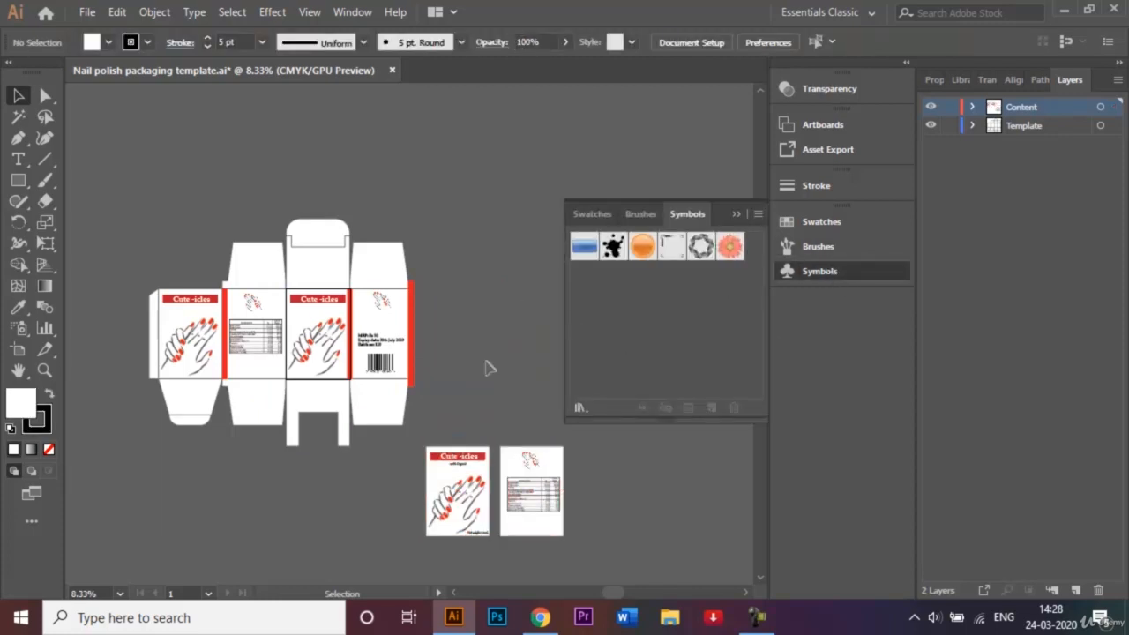
{"action": "left_click", "coordinate": [543, 498]}
{"action": "left_click_drag", "start_coordinate": [538, 490], "coordinate": [649, 269]}
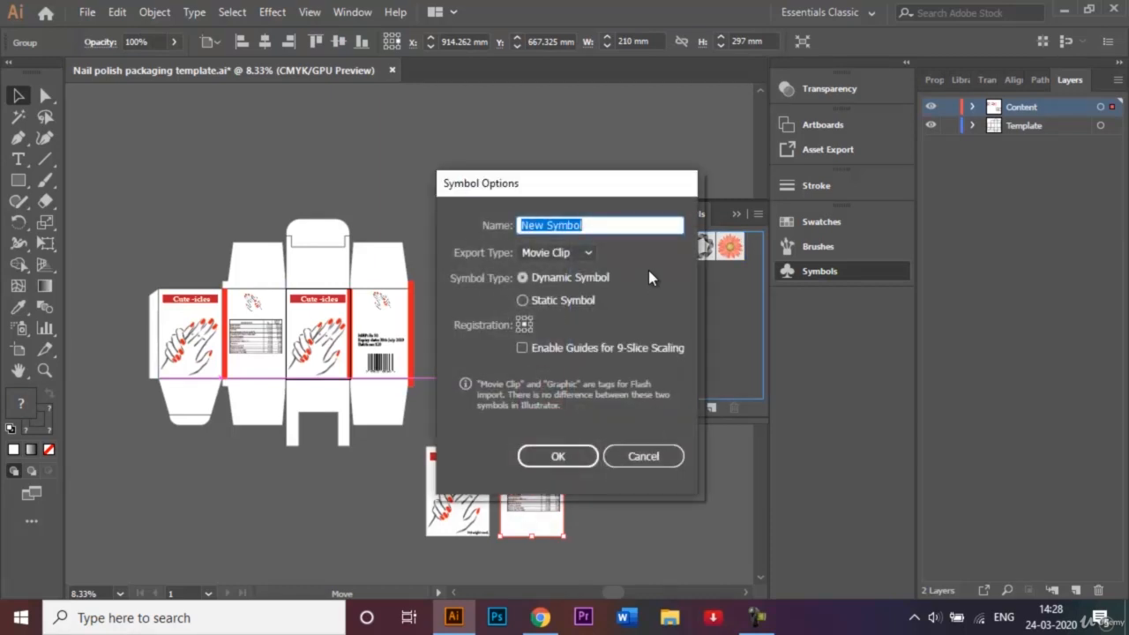
{"action": "key", "text": "BackSpace"}
{"action": "type", "text": "Side "}
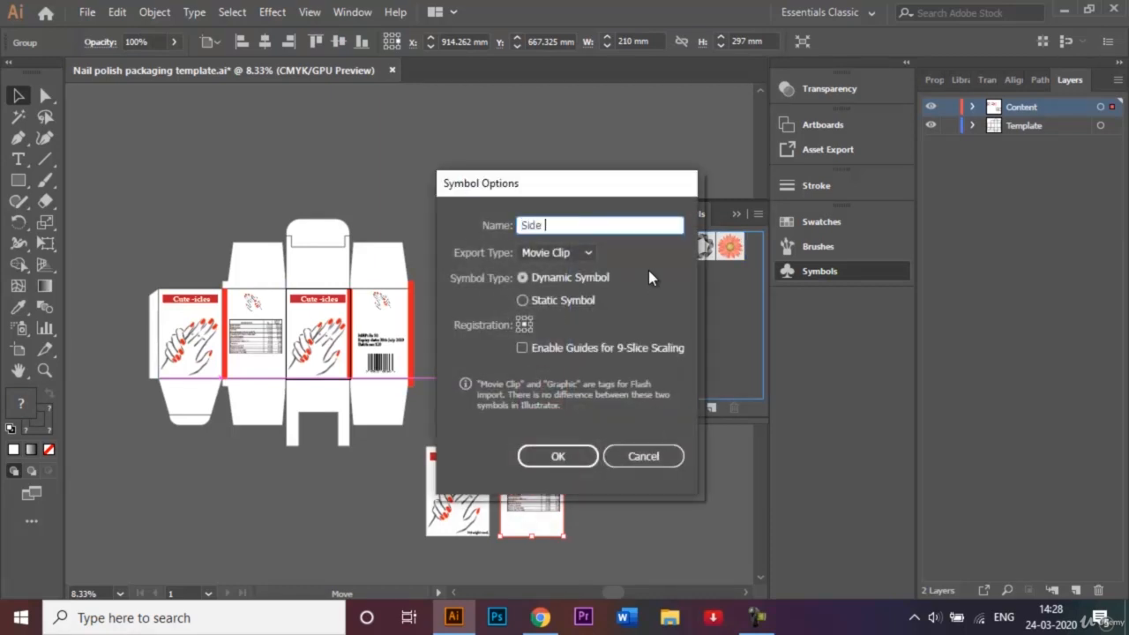
{"action": "type", "text": "View"}
{"action": "left_click", "coordinate": [571, 456]}
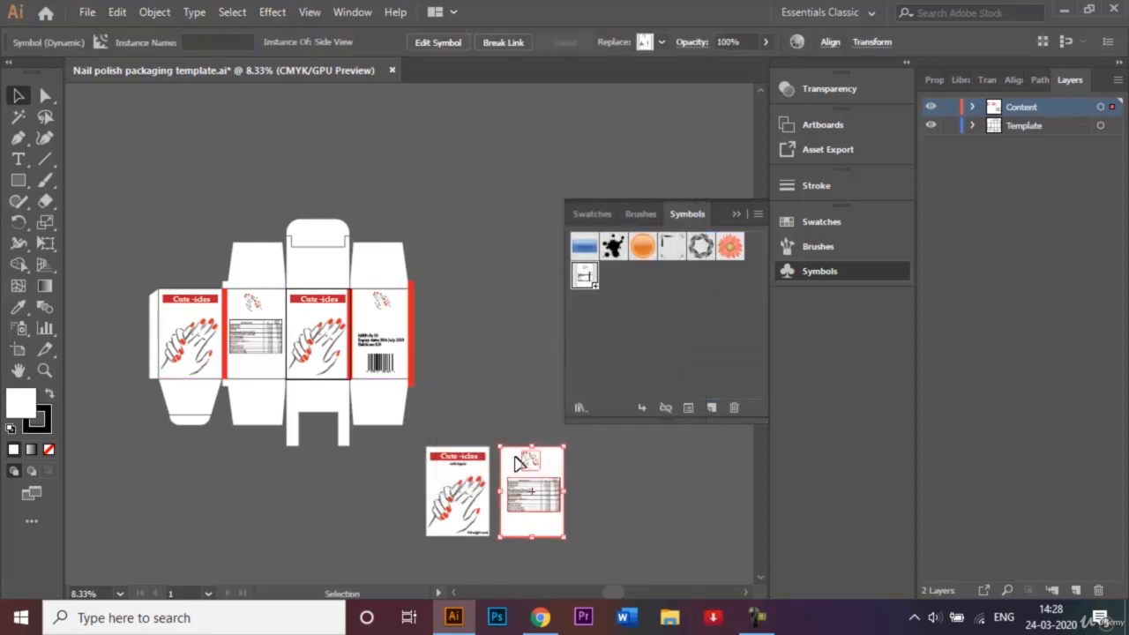
Create a dynamic movie clip symbol named "Front side Symbol" from the grouped front panel copy.
{"action": "left_click_drag", "start_coordinate": [521, 462], "coordinate": [662, 298]}
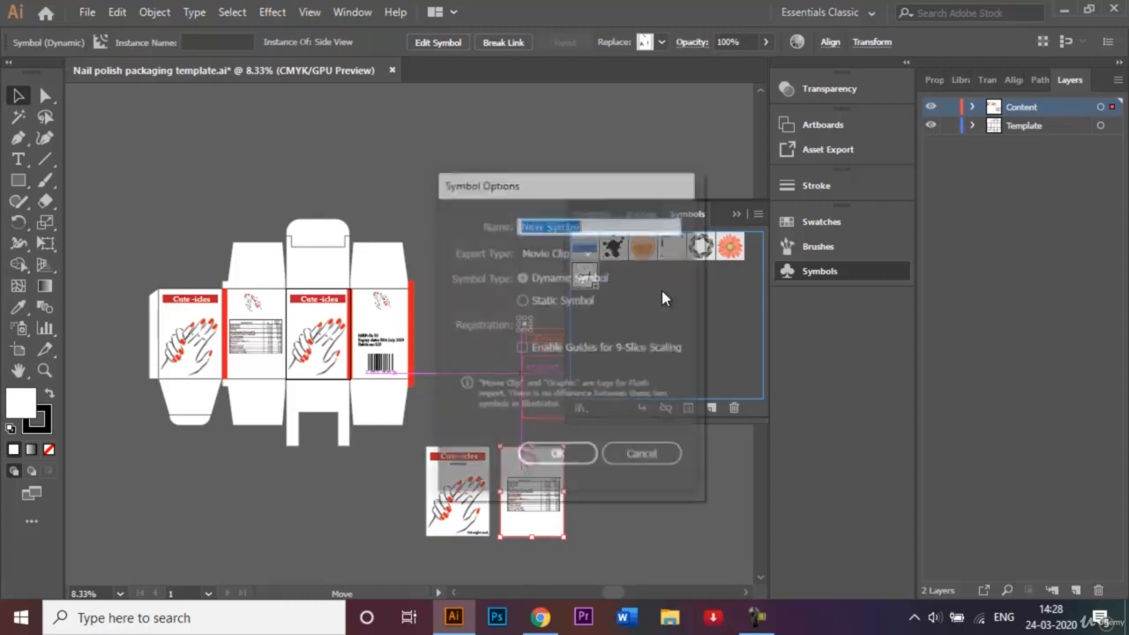
{"action": "key", "text": "BackSpace"}
{"action": "type", "text": "F"}
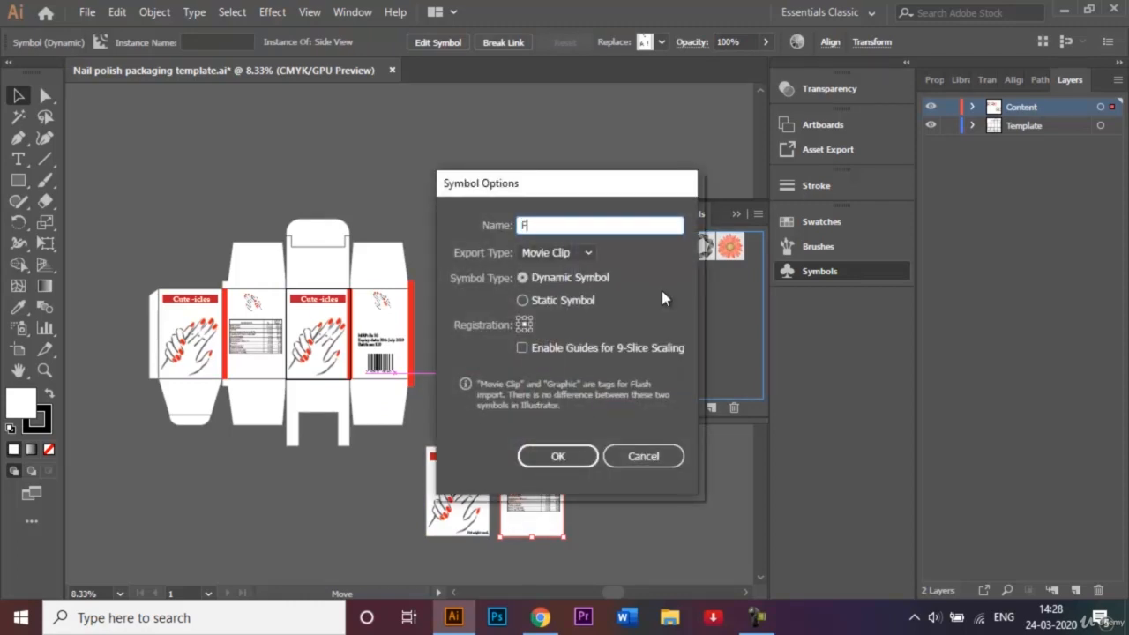
{"action": "type", "text": "ront side Symbol"}
{"action": "key", "text": "Return"}
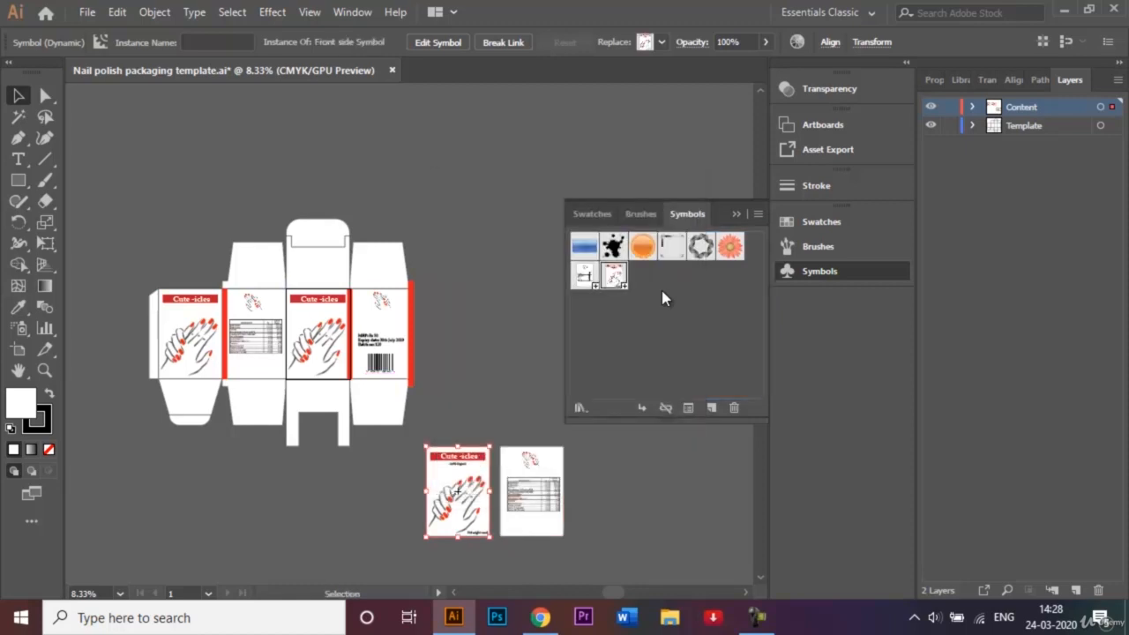
{"action": "left_click", "coordinate": [736, 213]}
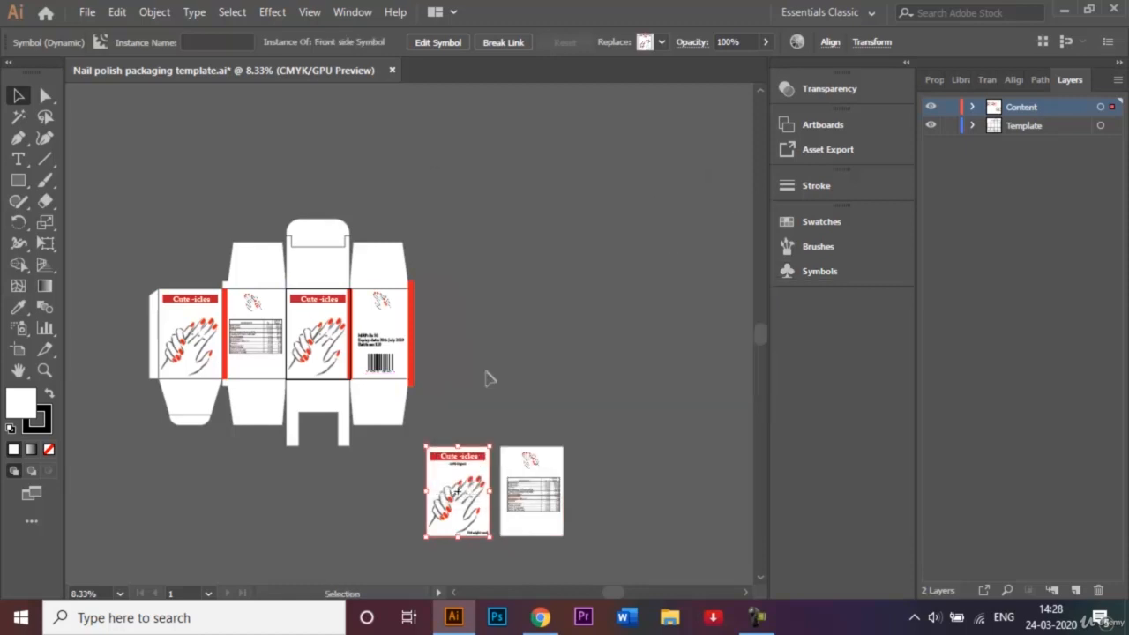
Delete the two symbol instances of the front and side panels from the empty area below the box template.
{"action": "left_click", "coordinate": [444, 403]}
{"action": "left_click_drag", "start_coordinate": [443, 406], "coordinate": [589, 514]}
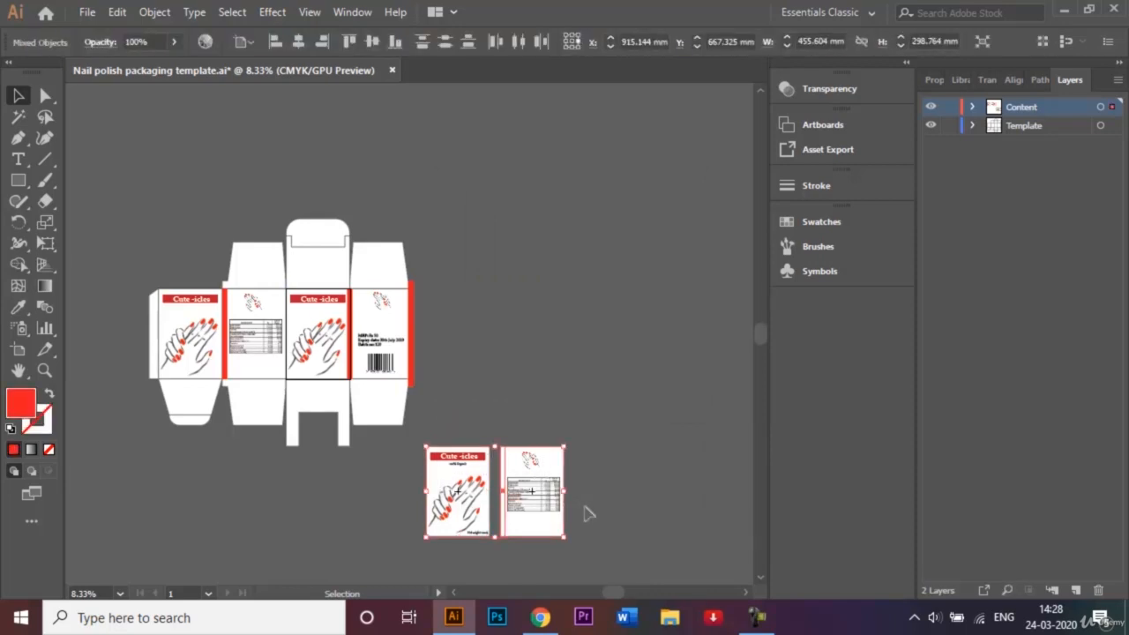
{"action": "key", "text": "Delete"}
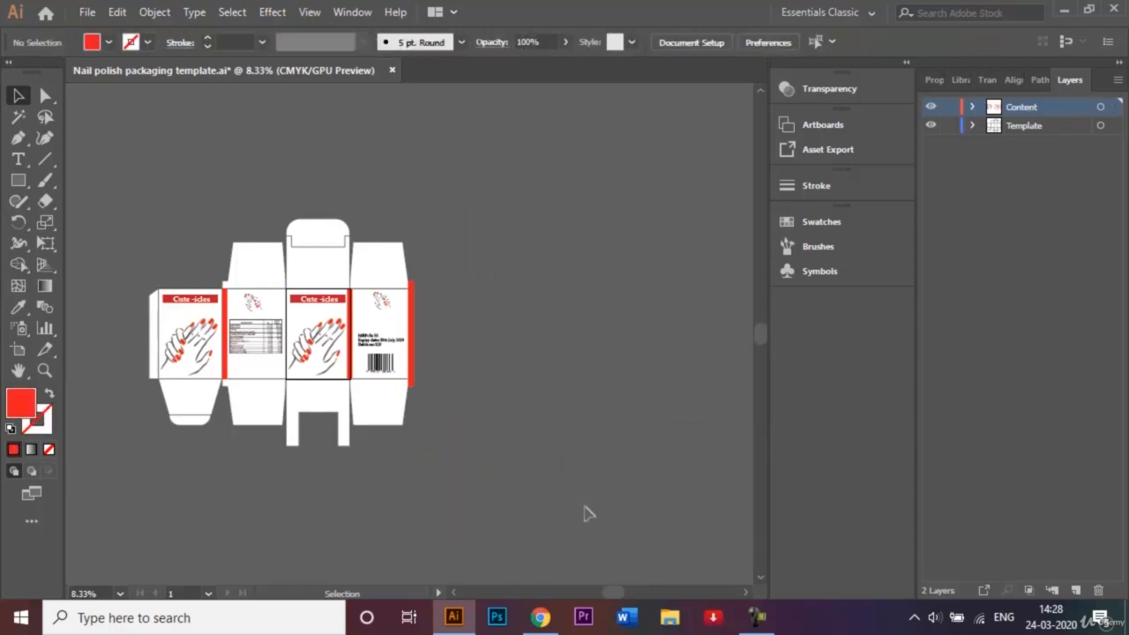
Duplicate the template rectangle behind the barcode panel into the empty area to the right of the box template.
{"action": "left_click", "coordinate": [382, 322]}
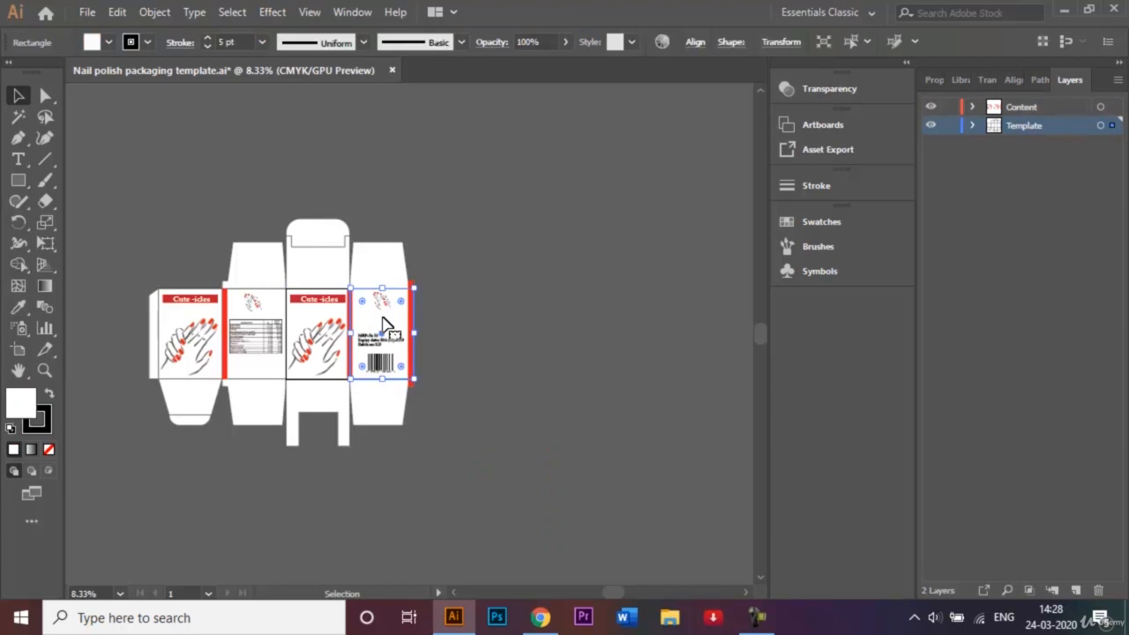
{"action": "left_click_drag", "start_coordinate": [382, 323], "coordinate": [501, 323]}
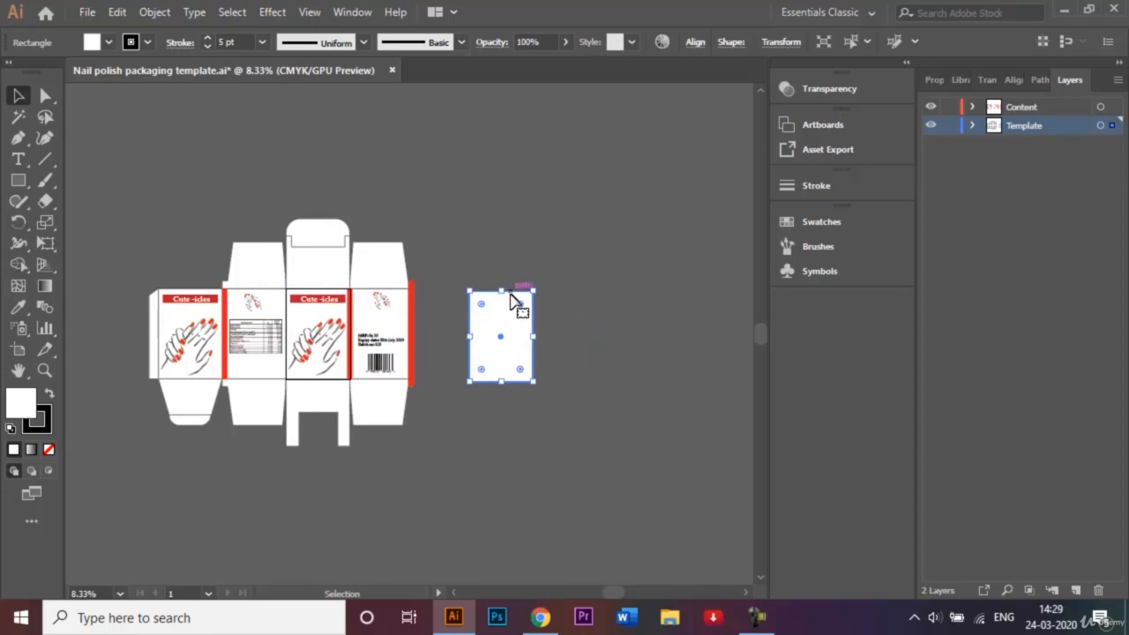
{"action": "left_click", "coordinate": [270, 12]}
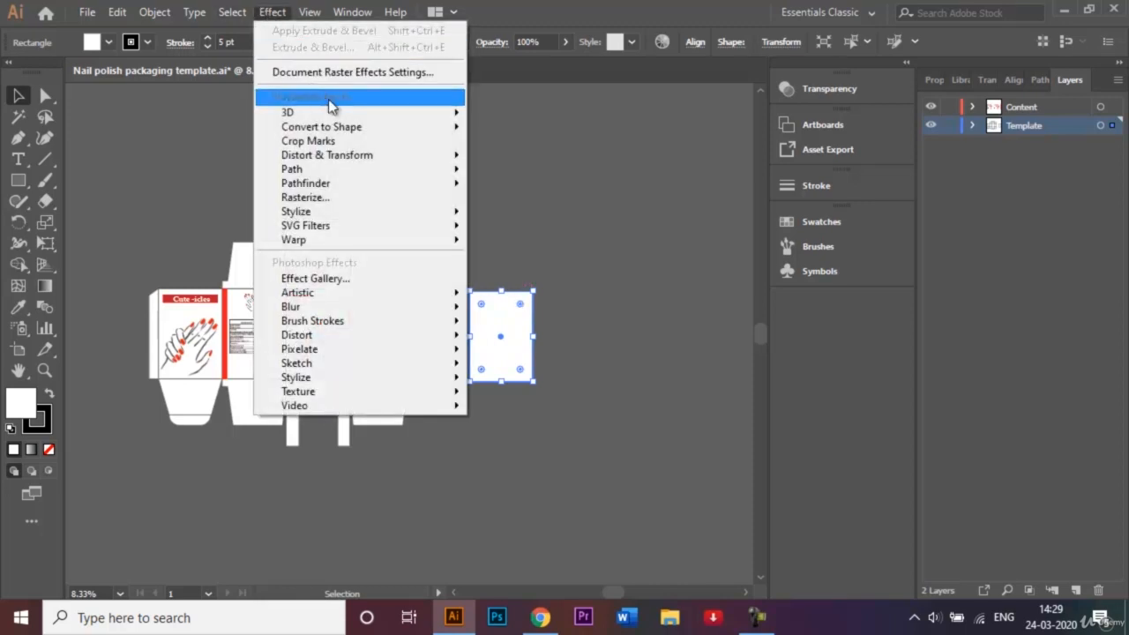
{"action": "mouse_move", "coordinate": [347, 117]}
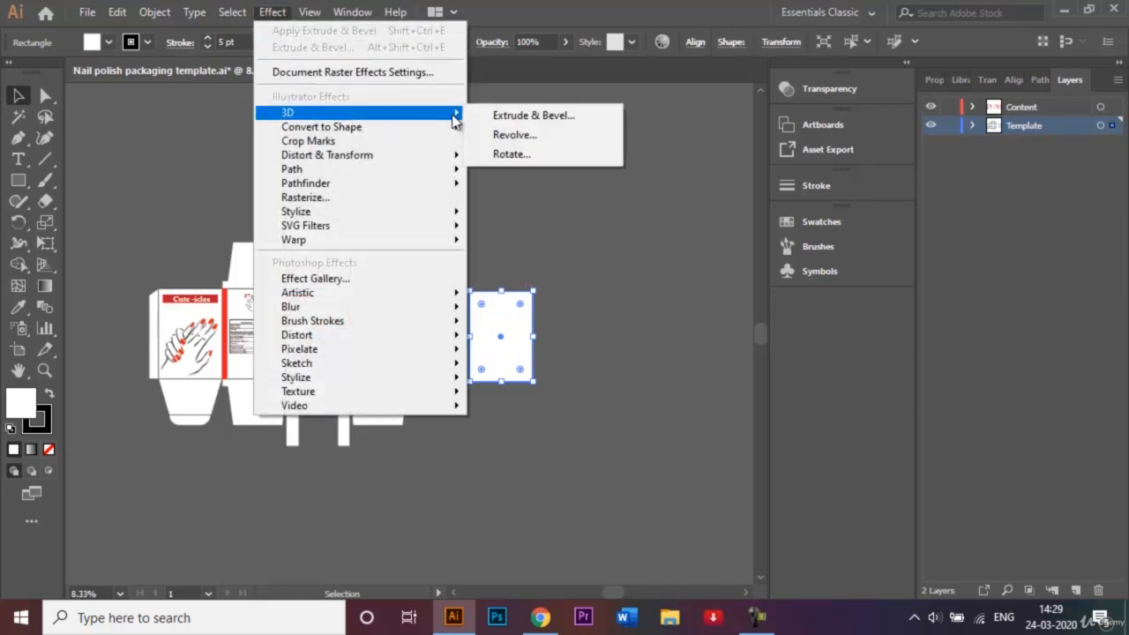
{"action": "left_click", "coordinate": [508, 116]}
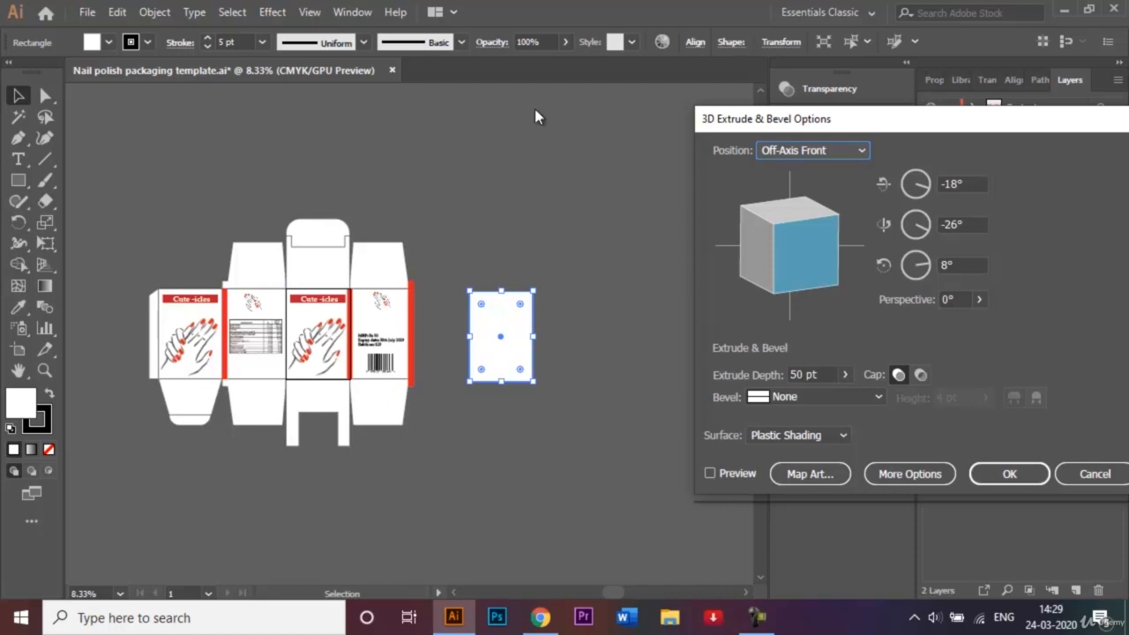
{"action": "mouse_move", "coordinate": [793, 235]}
{"action": "left_mouse_down"}
{"action": "mouse_move", "coordinate": [804, 234]}
{"action": "mouse_move", "coordinate": [795, 230]}
{"action": "left_mouse_up"}
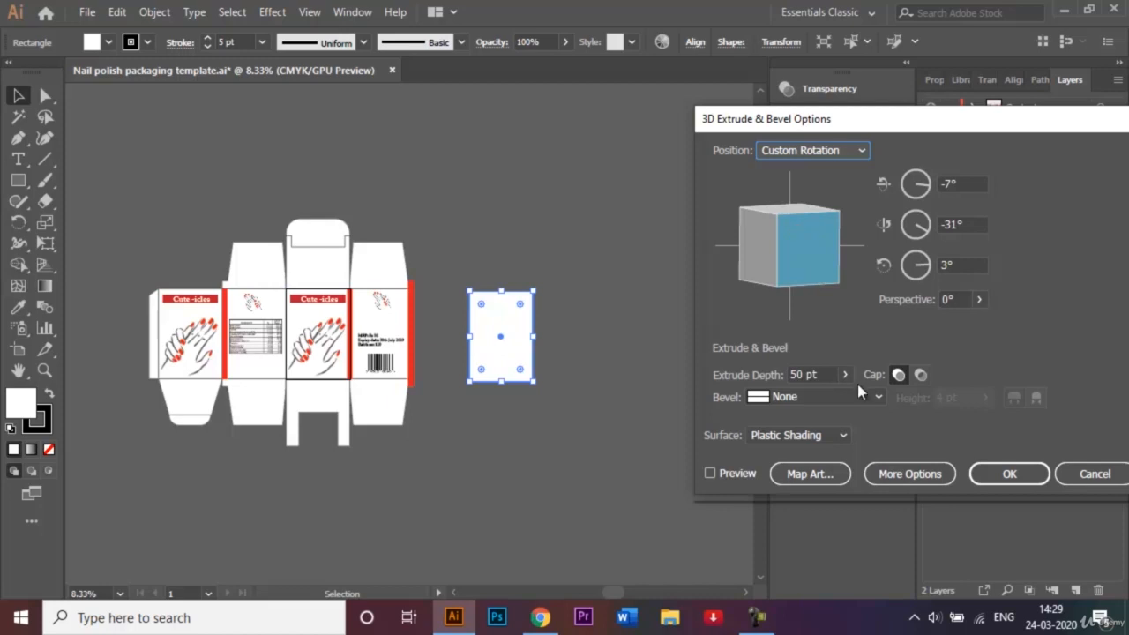
{"action": "left_click", "coordinate": [792, 374]}
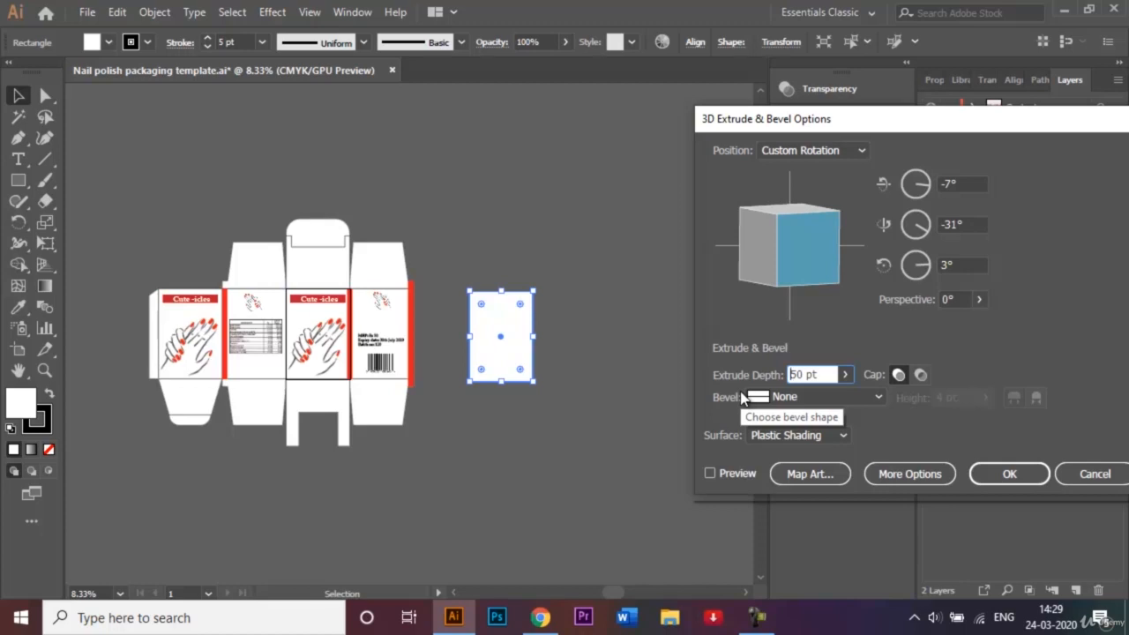
{"action": "type", "text": "5"}
{"action": "left_click", "coordinate": [714, 472]}
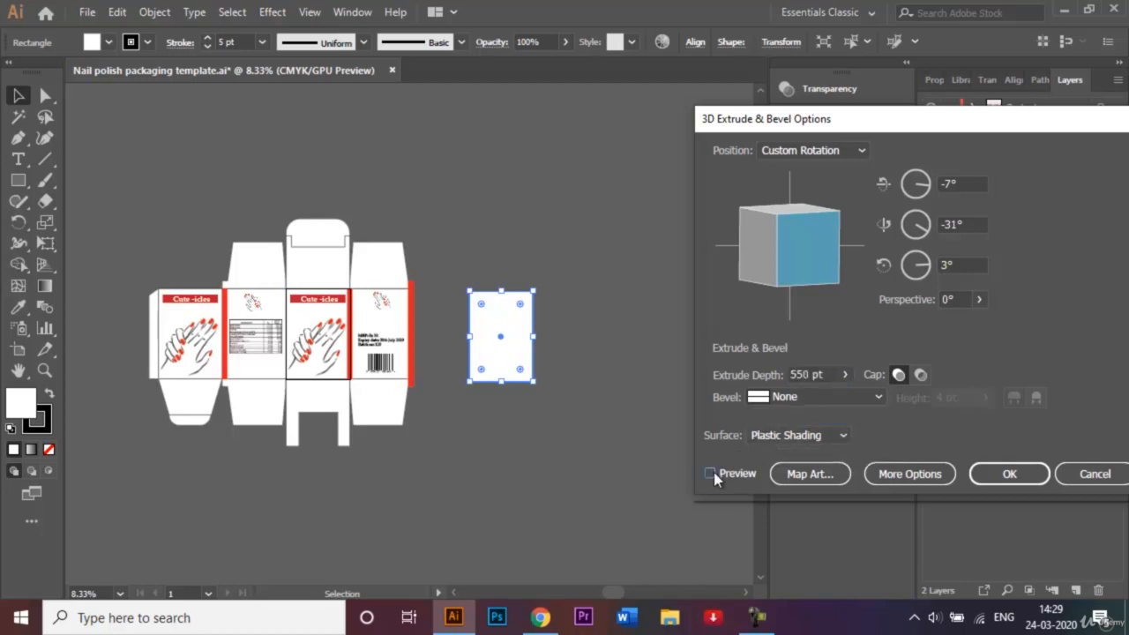
{"action": "left_click", "coordinate": [711, 473]}
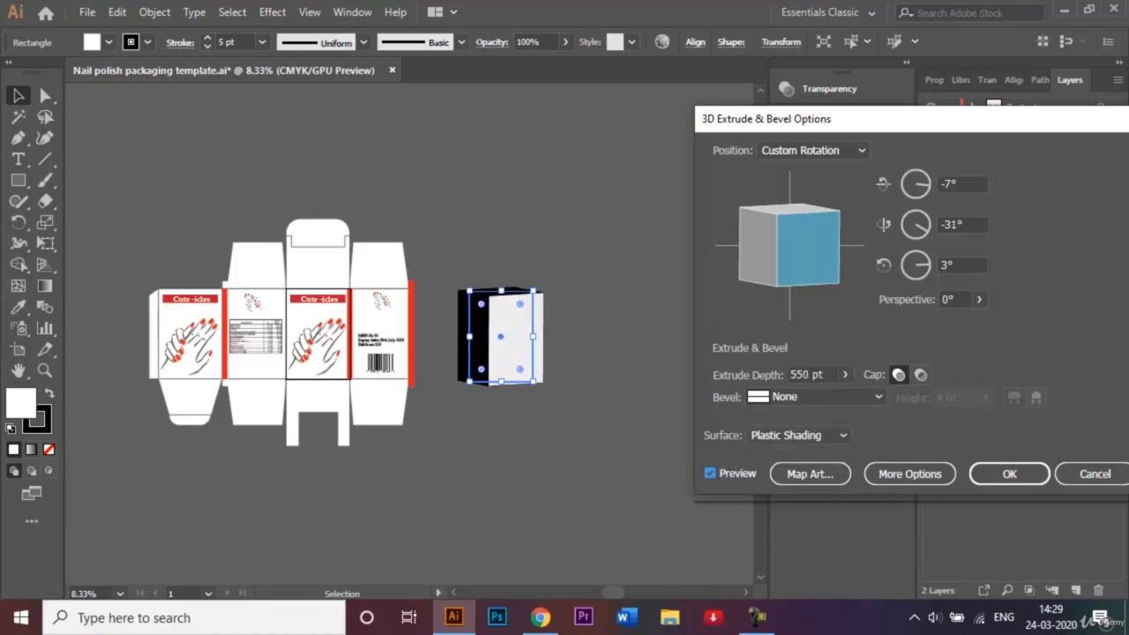
{"action": "left_click", "coordinate": [1123, 475]}
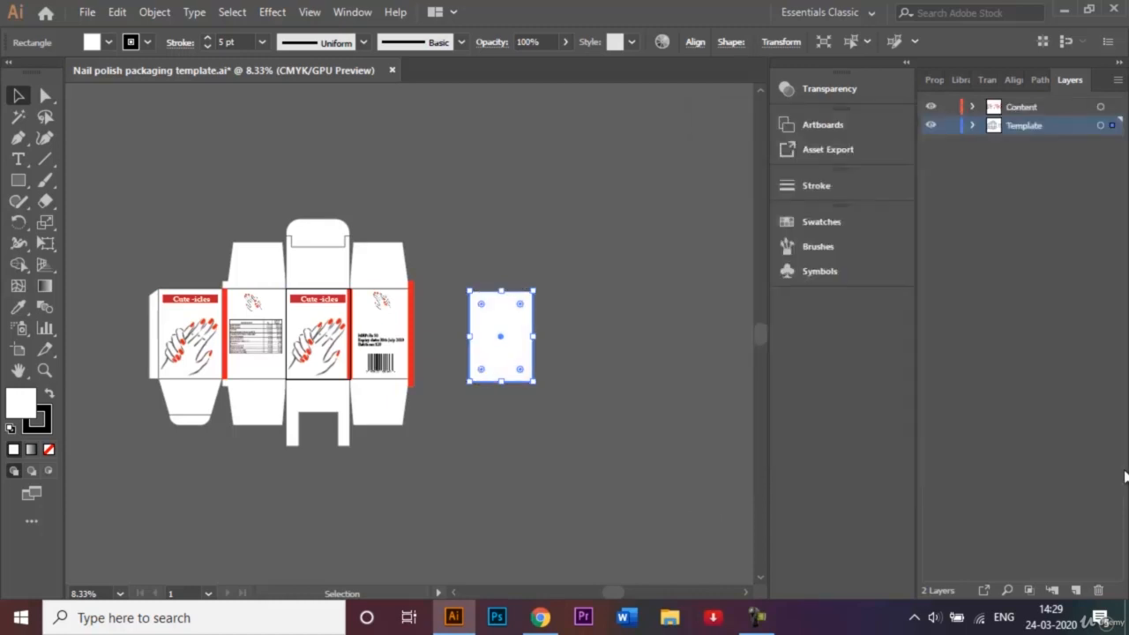
Remove the copied rectangle's stroke and give it a 3D Extrude & Bevel of 550 pt depth, rotated to -12°, -42° and 9°.
{"action": "left_click", "coordinate": [147, 42]}
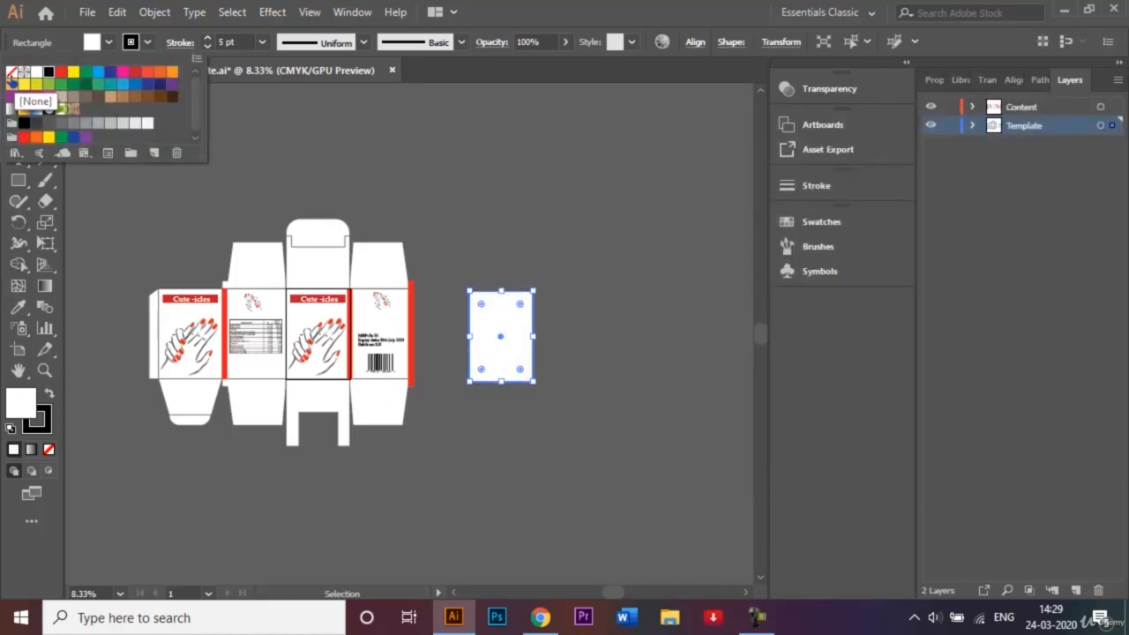
{"action": "left_click", "coordinate": [11, 74]}
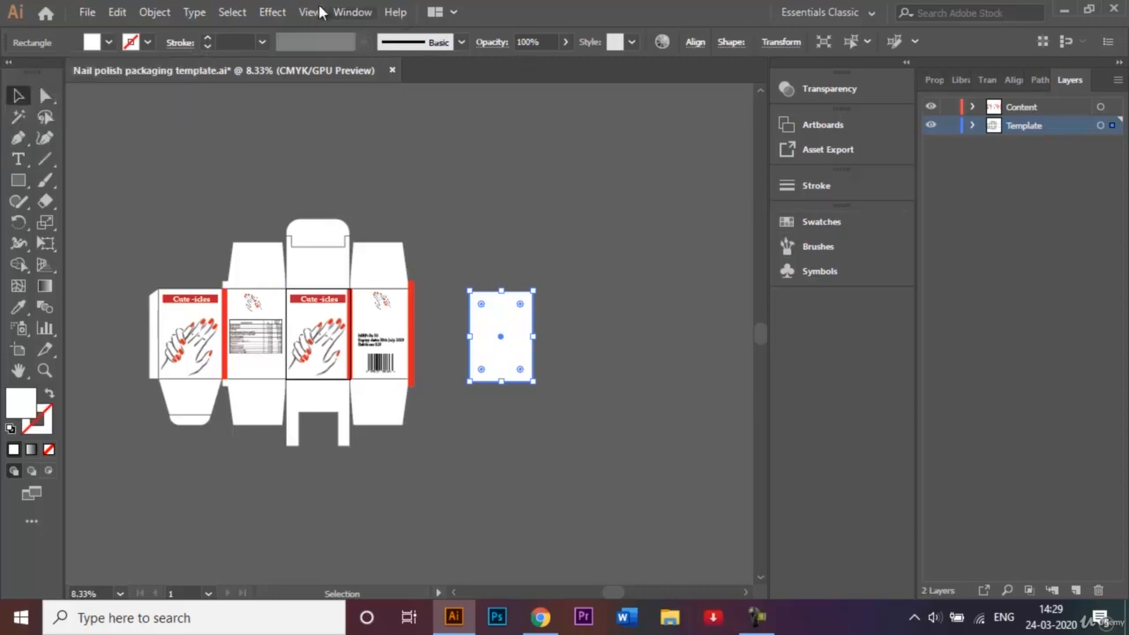
{"action": "left_click", "coordinate": [274, 12]}
{"action": "mouse_move", "coordinate": [423, 115]}
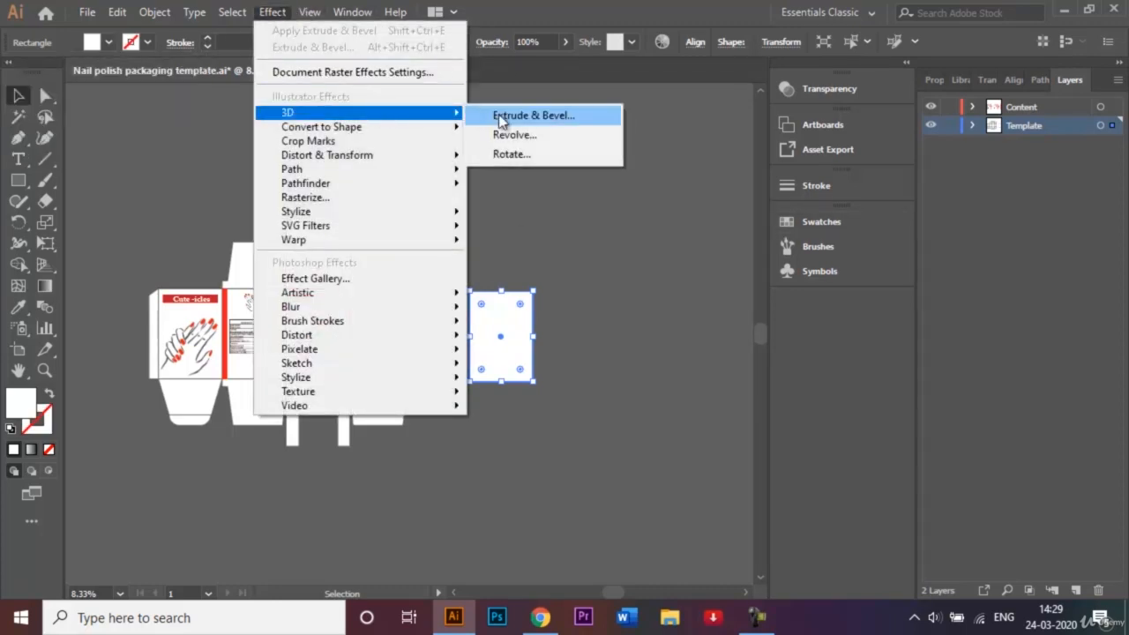
{"action": "left_click", "coordinate": [501, 115]}
{"action": "left_click_drag", "start_coordinate": [795, 283], "coordinate": [811, 260]}
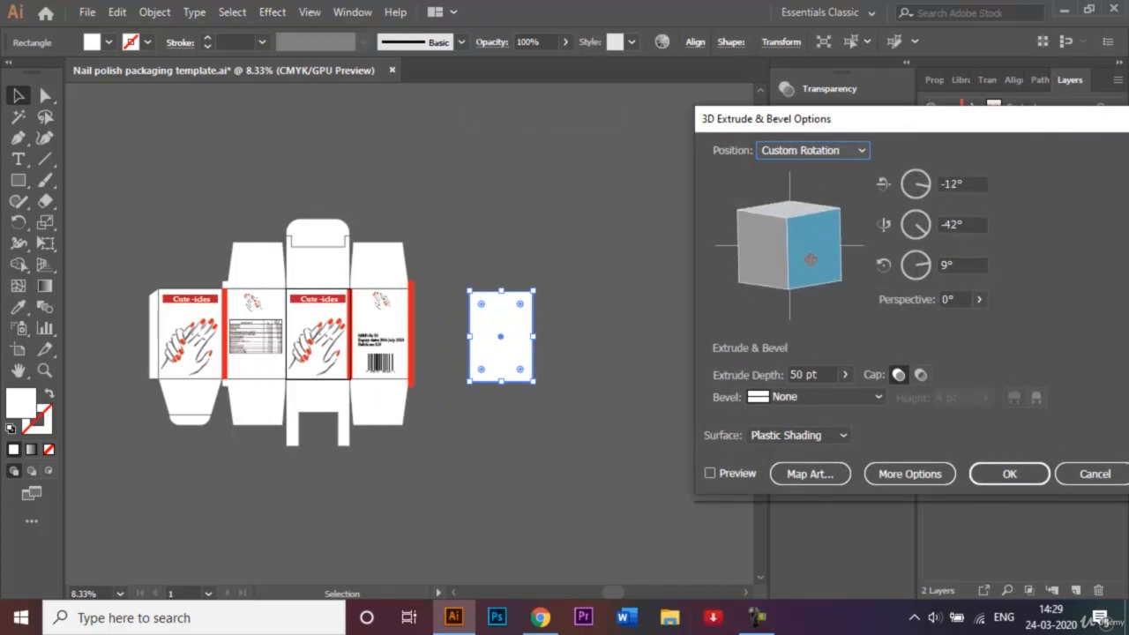
{"action": "left_click", "coordinate": [712, 473]}
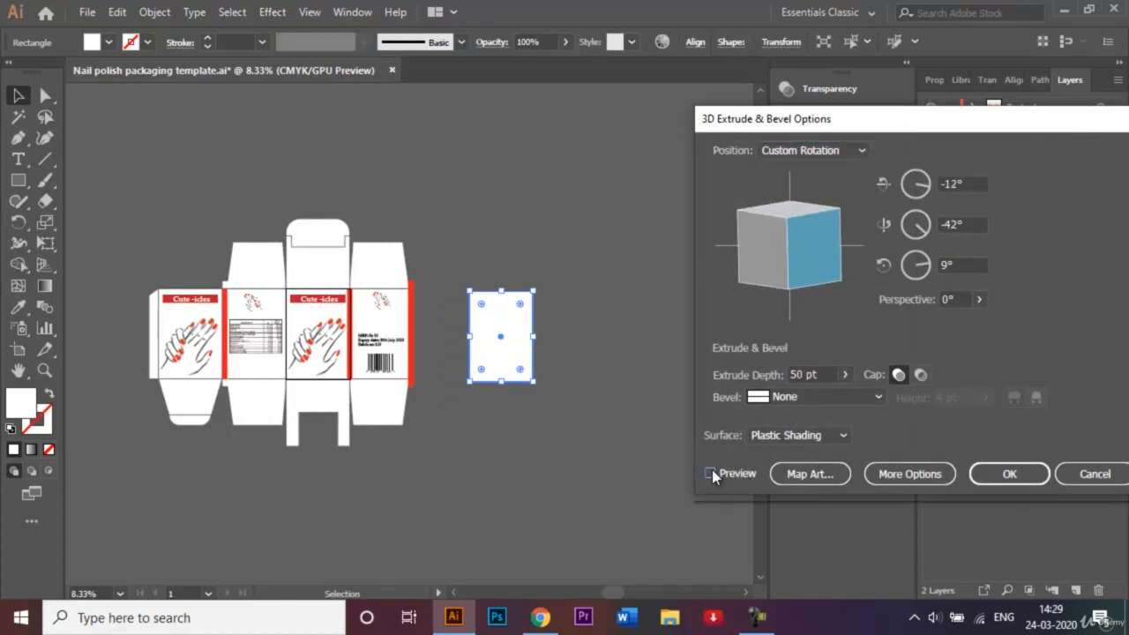
{"action": "left_click", "coordinate": [797, 372]}
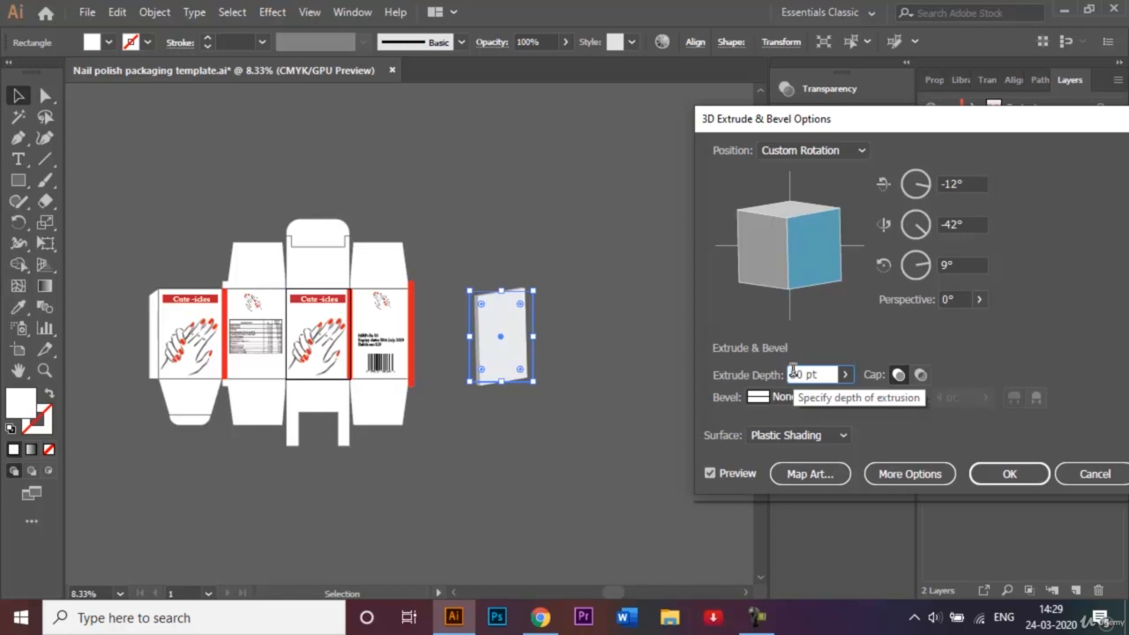
{"action": "type", "text": "5"}
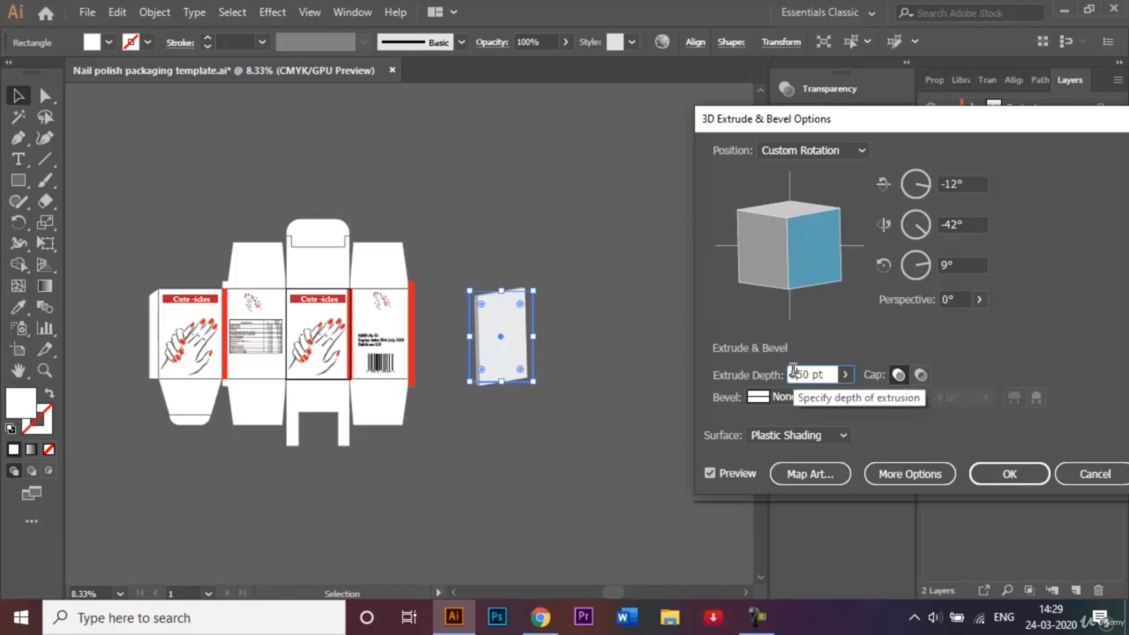
{"action": "left_click", "coordinate": [711, 473]}
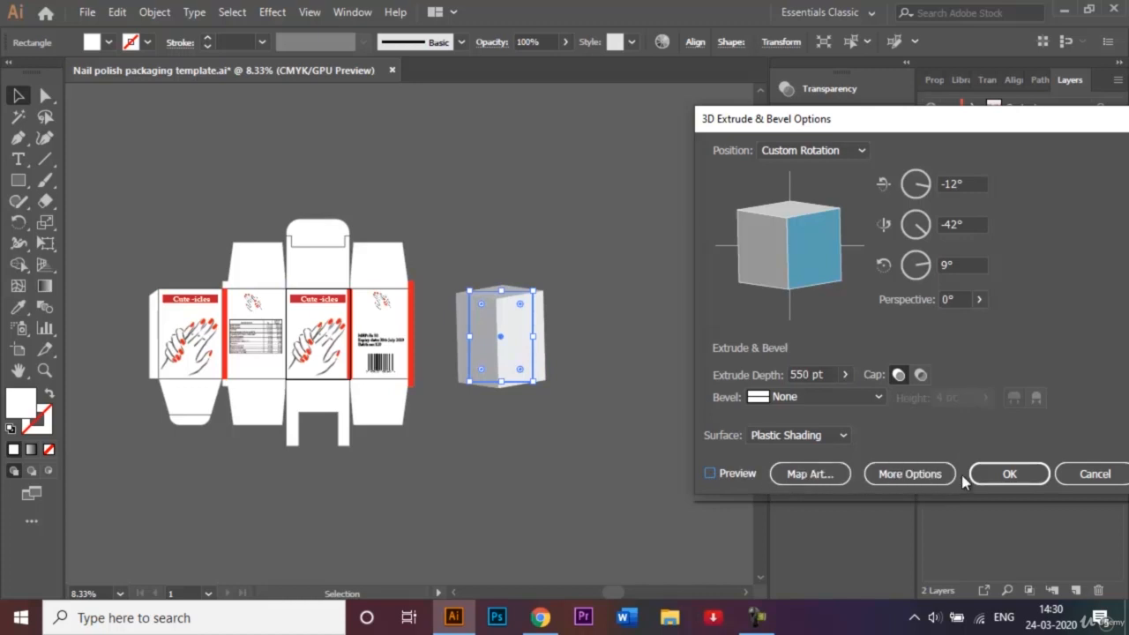
Map the "Front side Symbol" artwork onto surface 1 of the extruded box and preview it.
{"action": "left_click", "coordinate": [810, 473]}
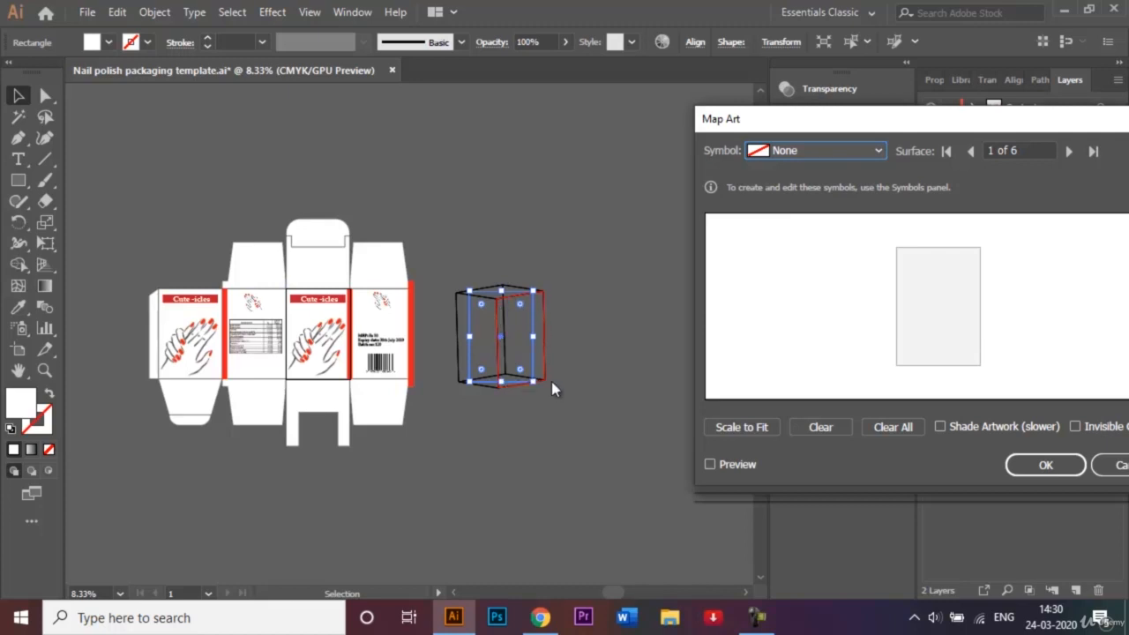
{"action": "left_click", "coordinate": [866, 150]}
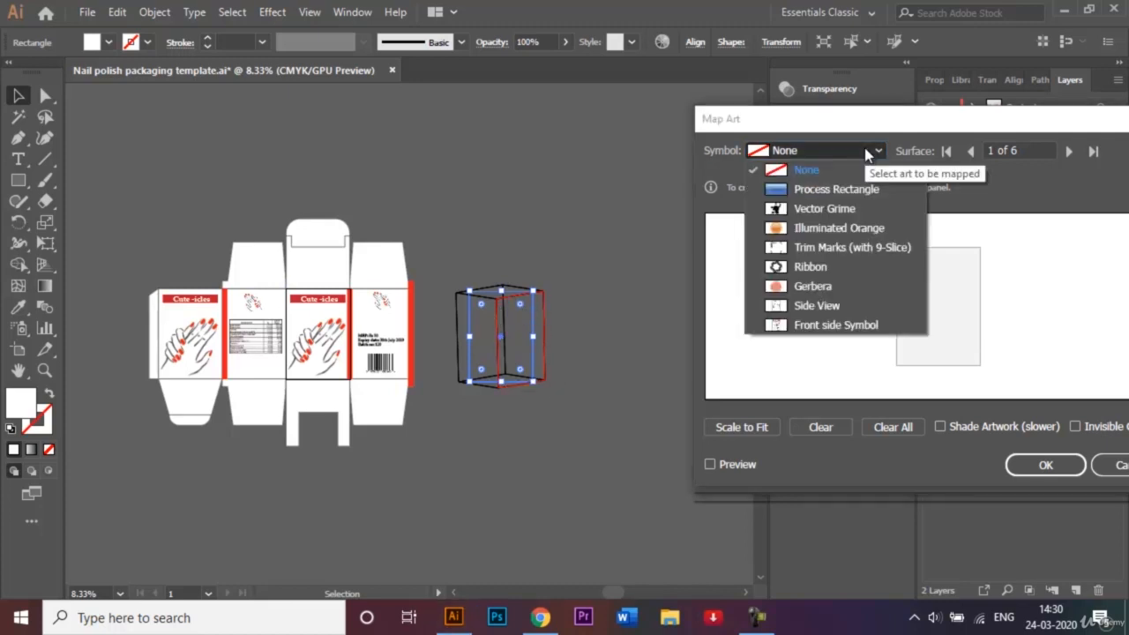
{"action": "left_click", "coordinate": [821, 306]}
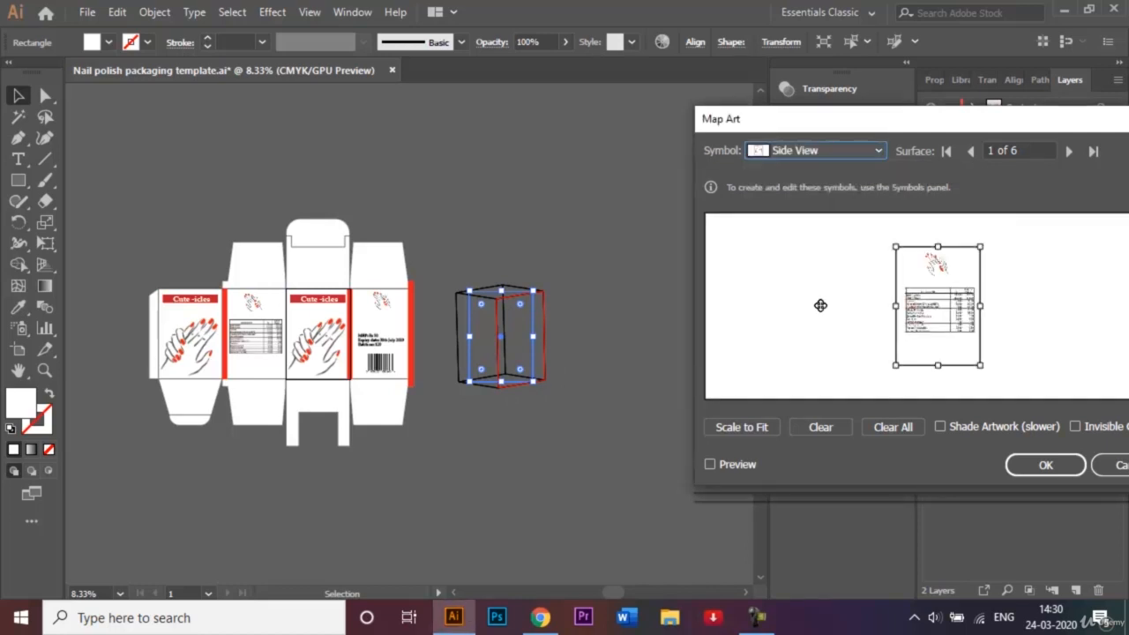
{"action": "left_click", "coordinate": [870, 150]}
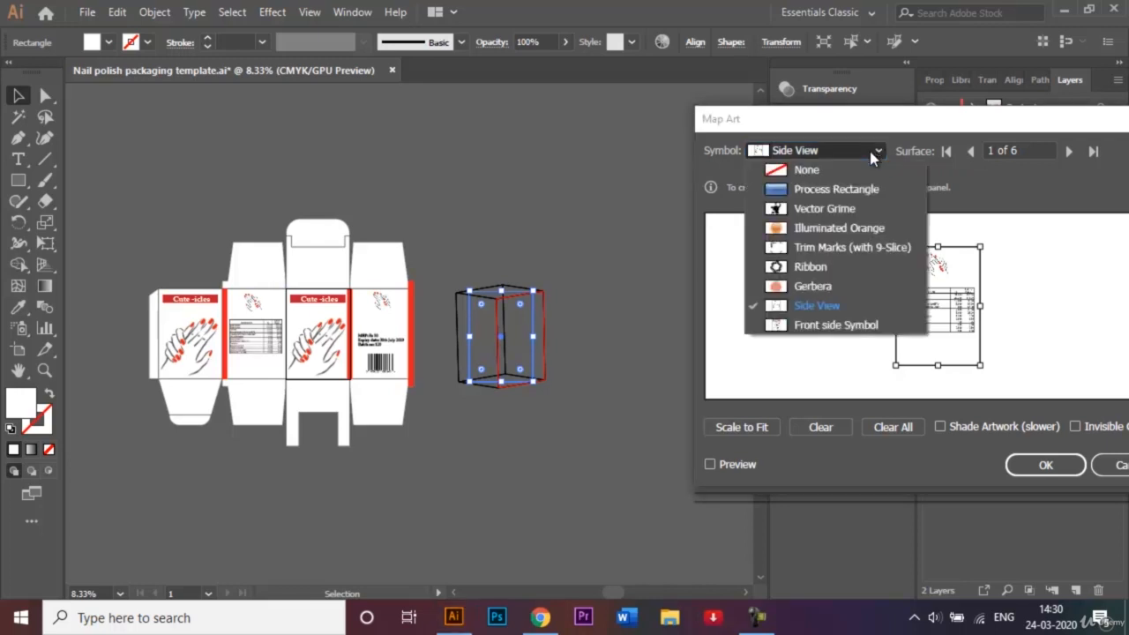
{"action": "left_click", "coordinate": [836, 325]}
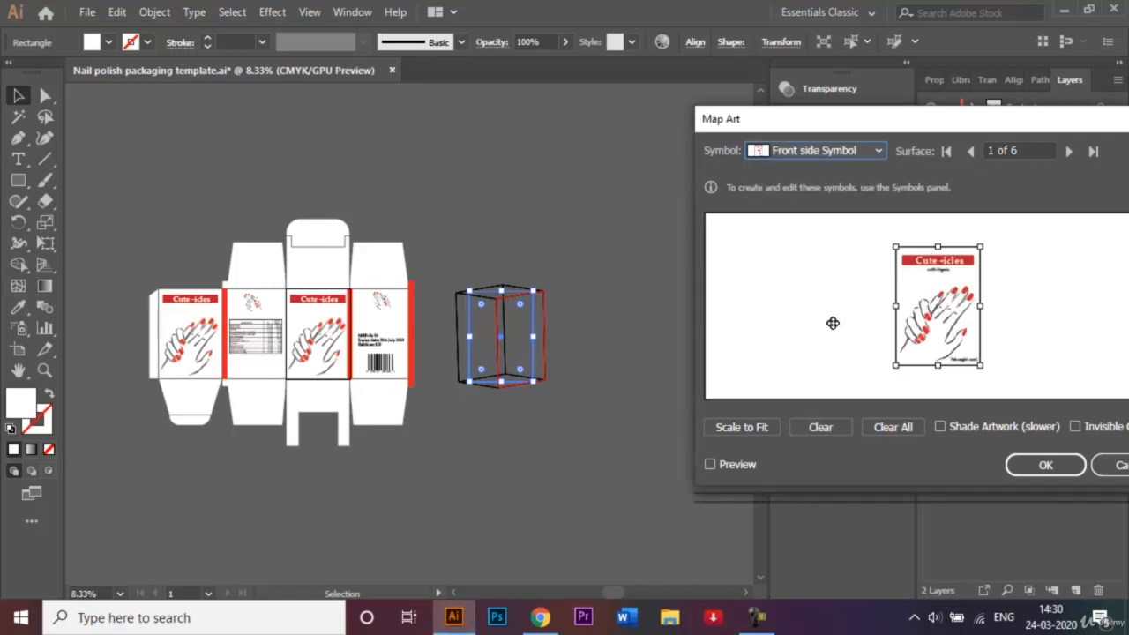
{"action": "left_click", "coordinate": [710, 465]}
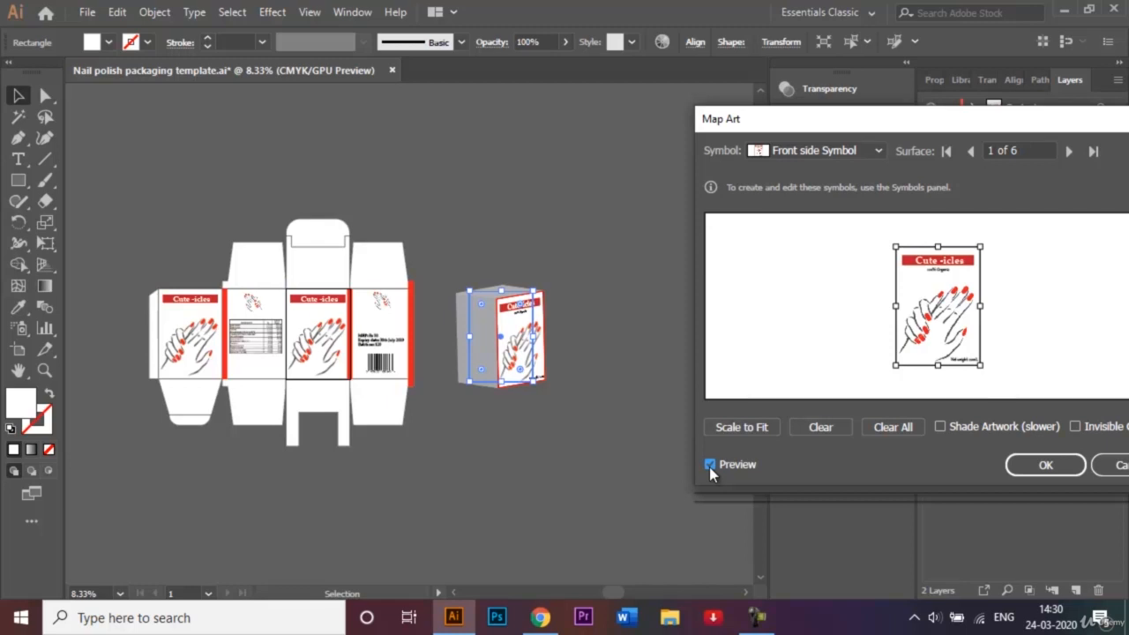
Map the "Side View" symbol onto surface 5 of the box, rotated 90° clockwise to fit the face, and apply the 3D effect.
{"action": "left_click", "coordinate": [1068, 151]}
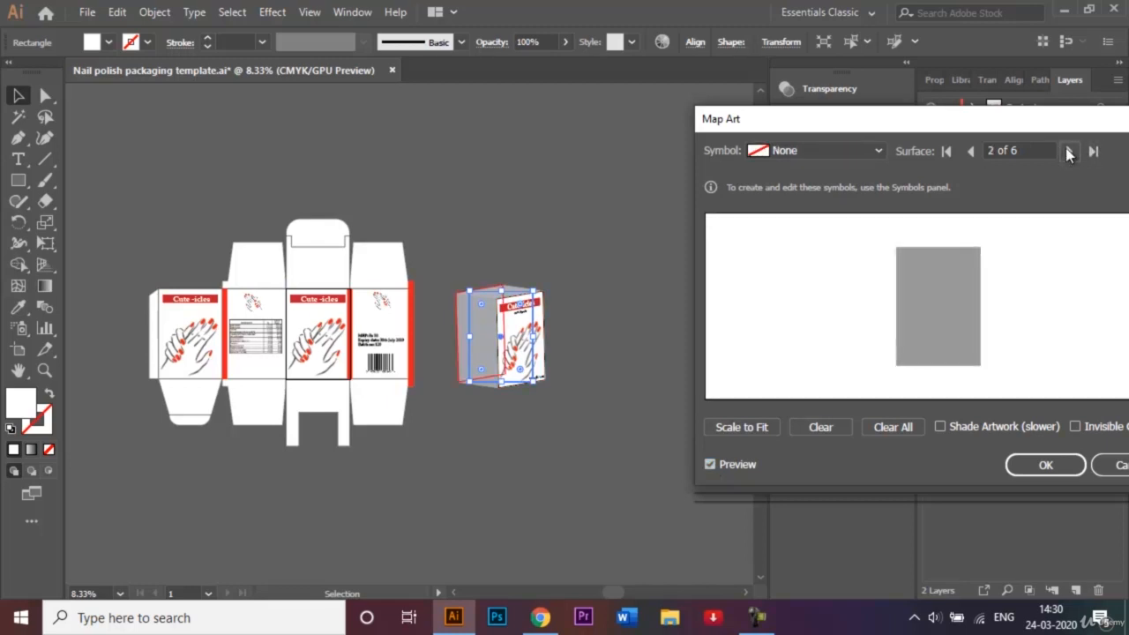
{"action": "left_click", "coordinate": [1068, 151]}
{"action": "left_click", "coordinate": [1068, 151]}
{"action": "left_click", "coordinate": [1069, 151]}
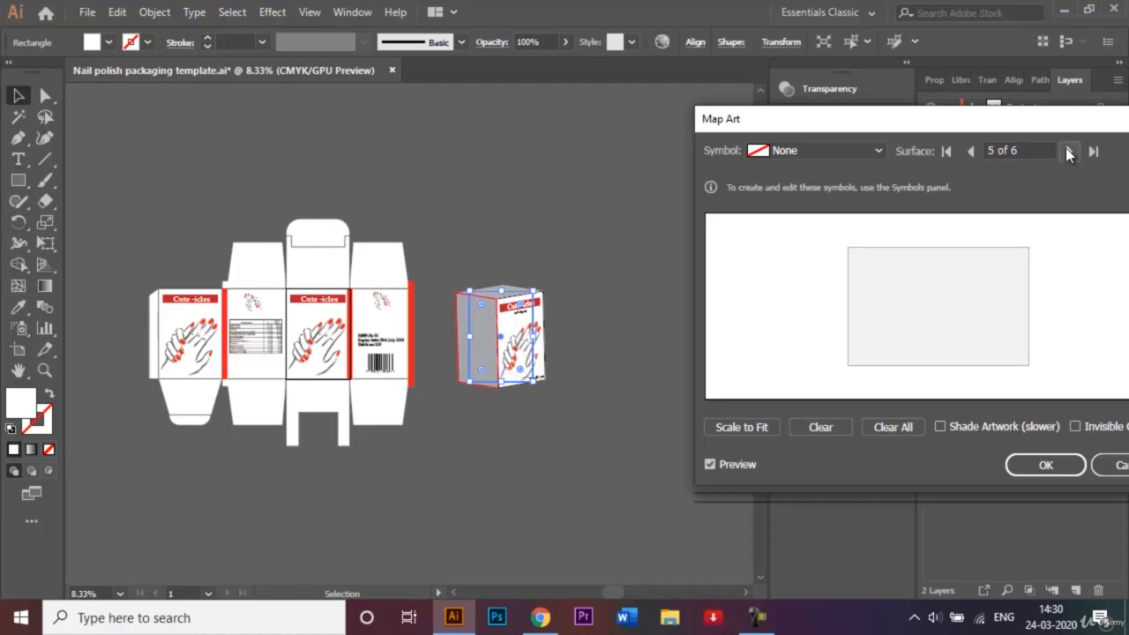
{"action": "left_click", "coordinate": [870, 150]}
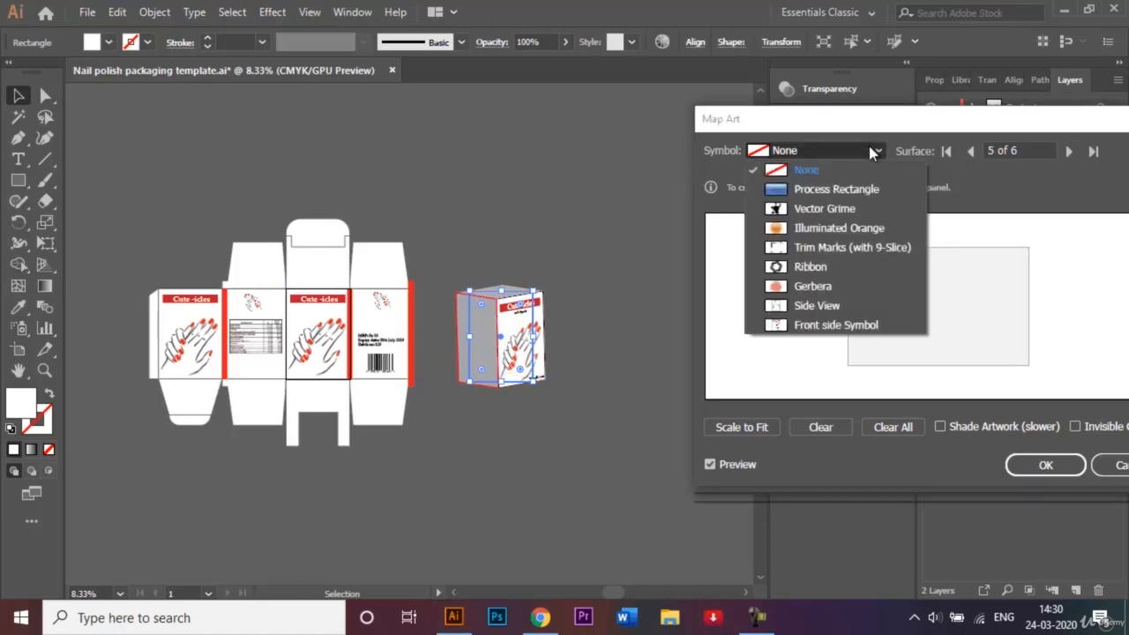
{"action": "left_click", "coordinate": [820, 314]}
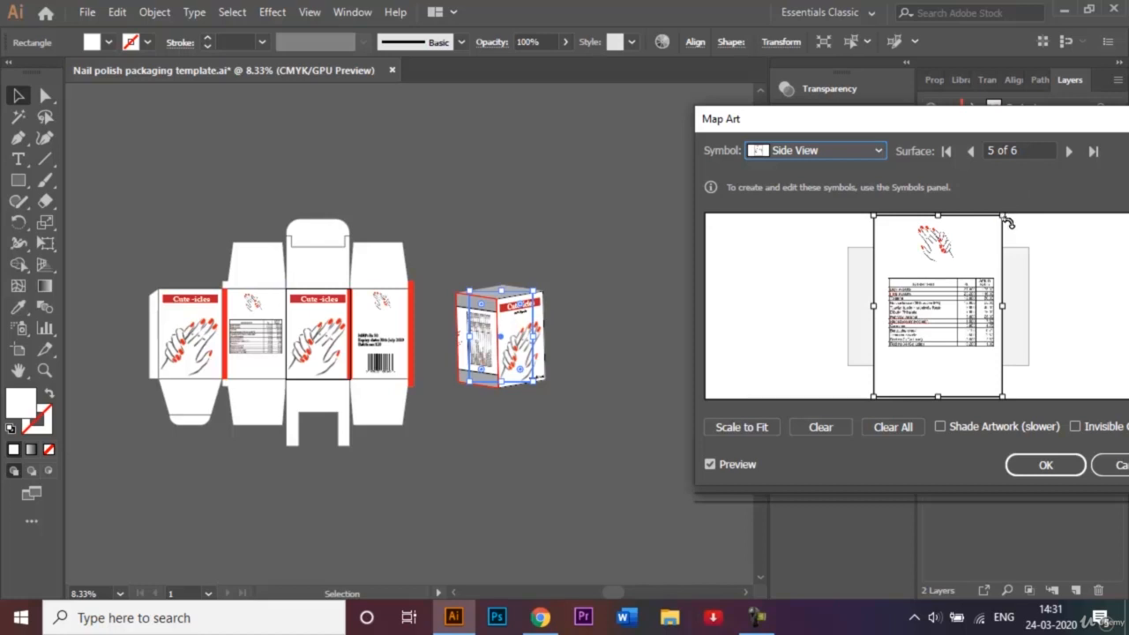
{"action": "left_click_drag", "start_coordinate": [1009, 221], "coordinate": [1021, 376]}
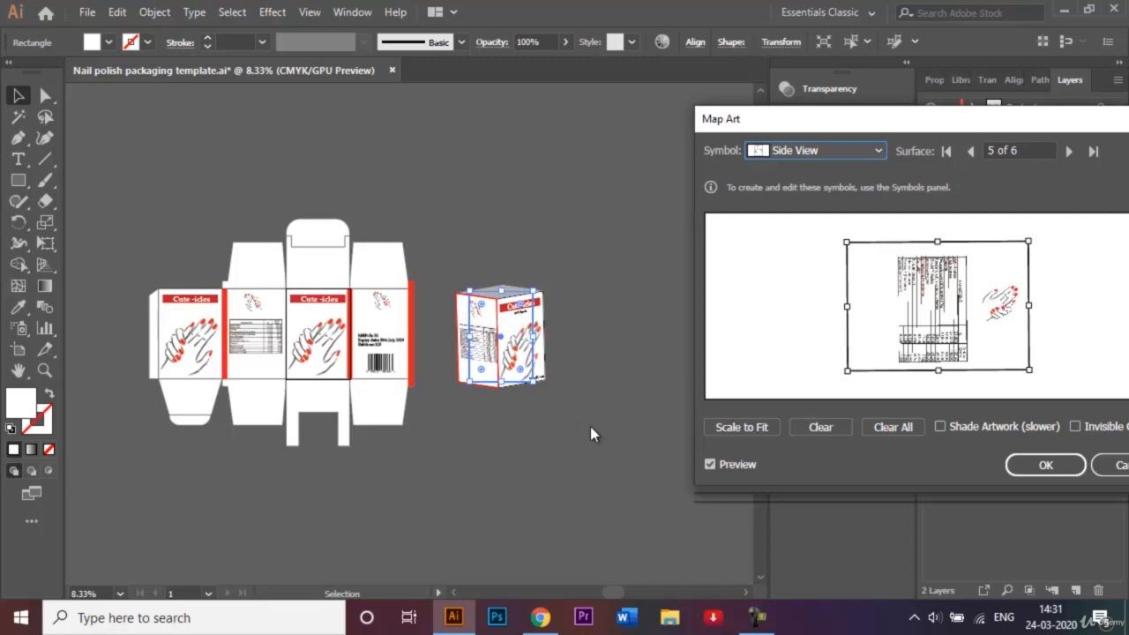
{"action": "left_click", "coordinate": [1045, 467]}
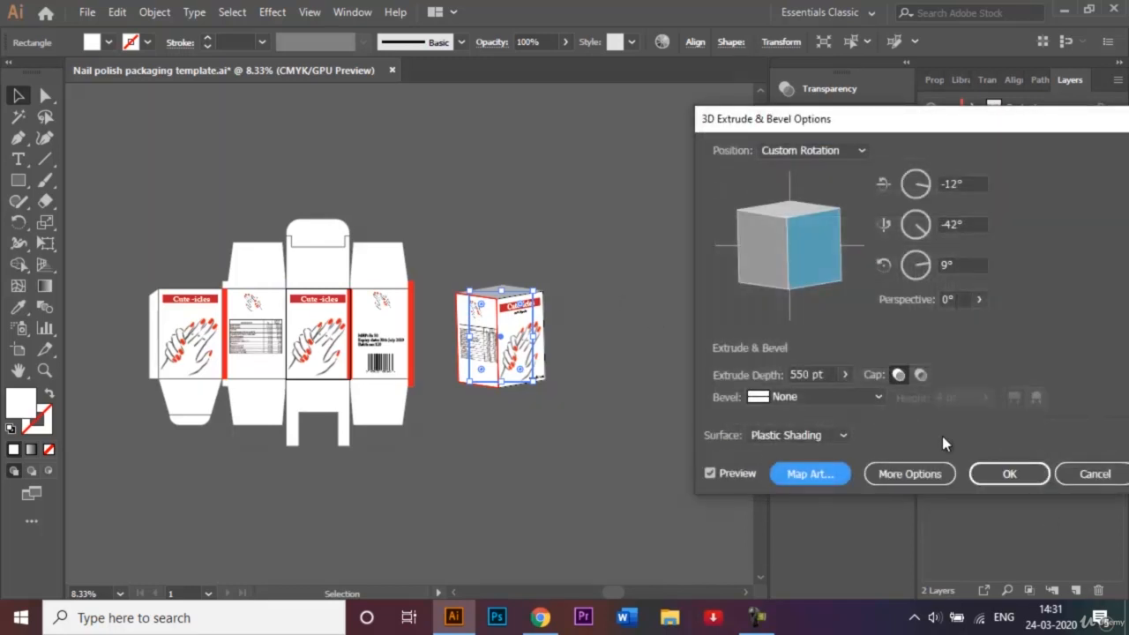
{"action": "left_click", "coordinate": [1007, 474]}
{"action": "left_click", "coordinate": [541, 275]}
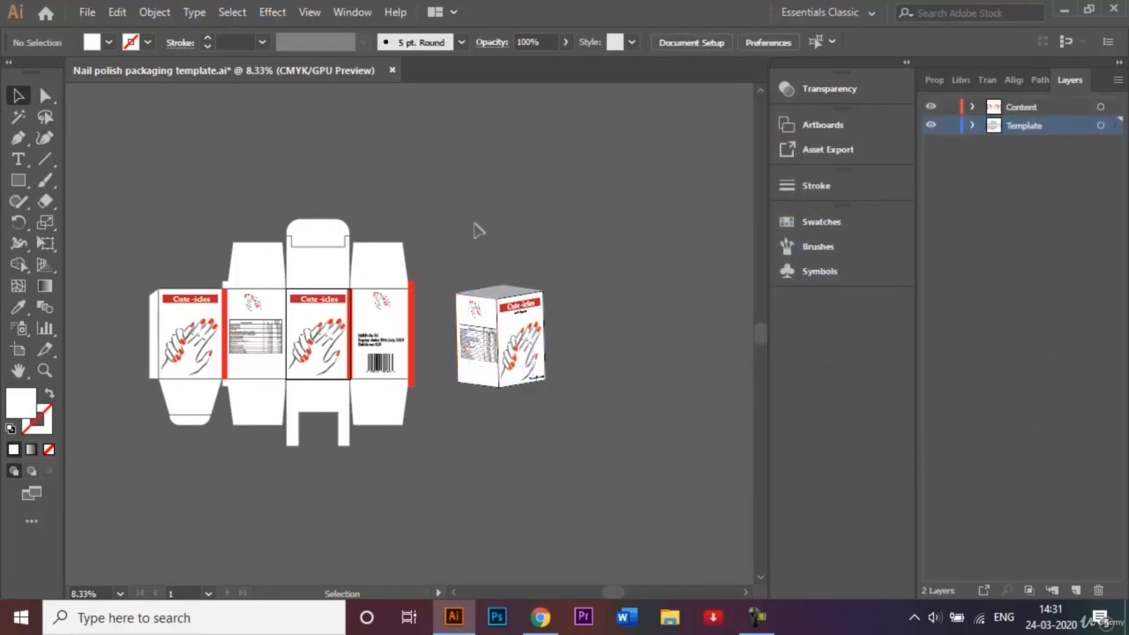
Expand the appearance of the mapped 3D box.
{"action": "left_click_drag", "start_coordinate": [444, 261], "coordinate": [549, 405]}
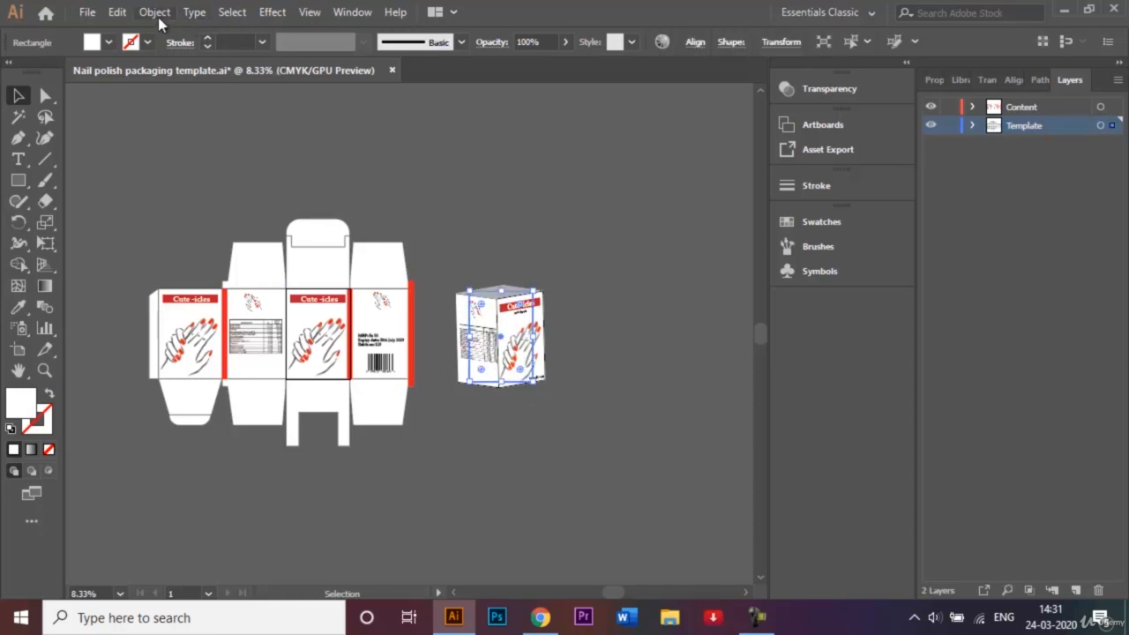
{"action": "left_click", "coordinate": [159, 18]}
{"action": "left_click", "coordinate": [251, 213]}
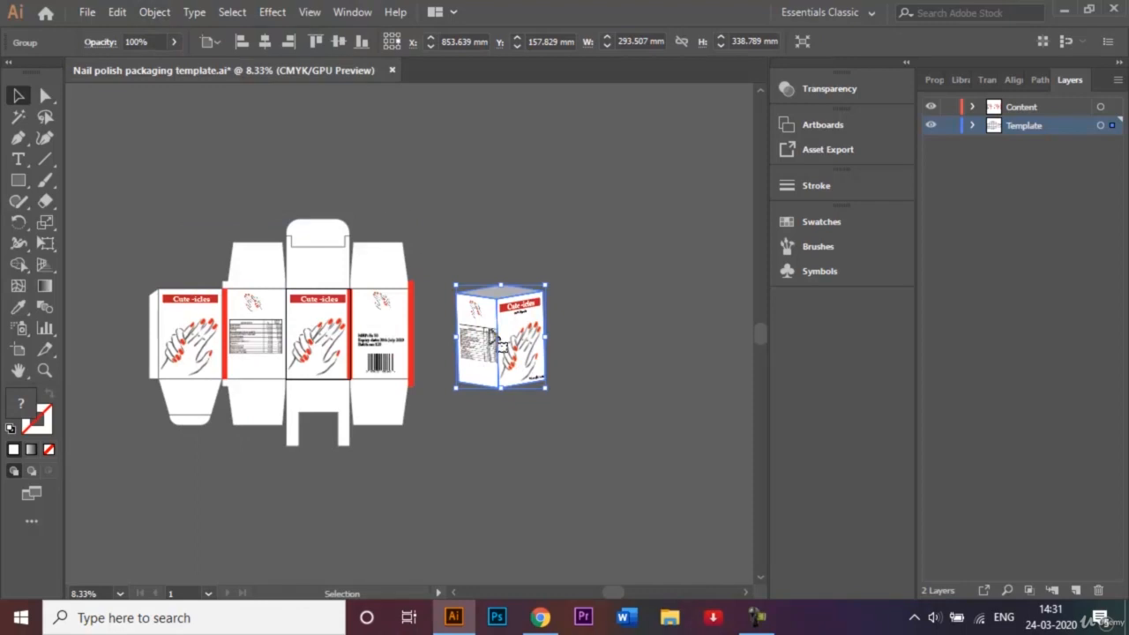
Ungroup the expanded 3D box so its faces can be selected individually.
{"action": "right_click", "coordinate": [492, 334]}
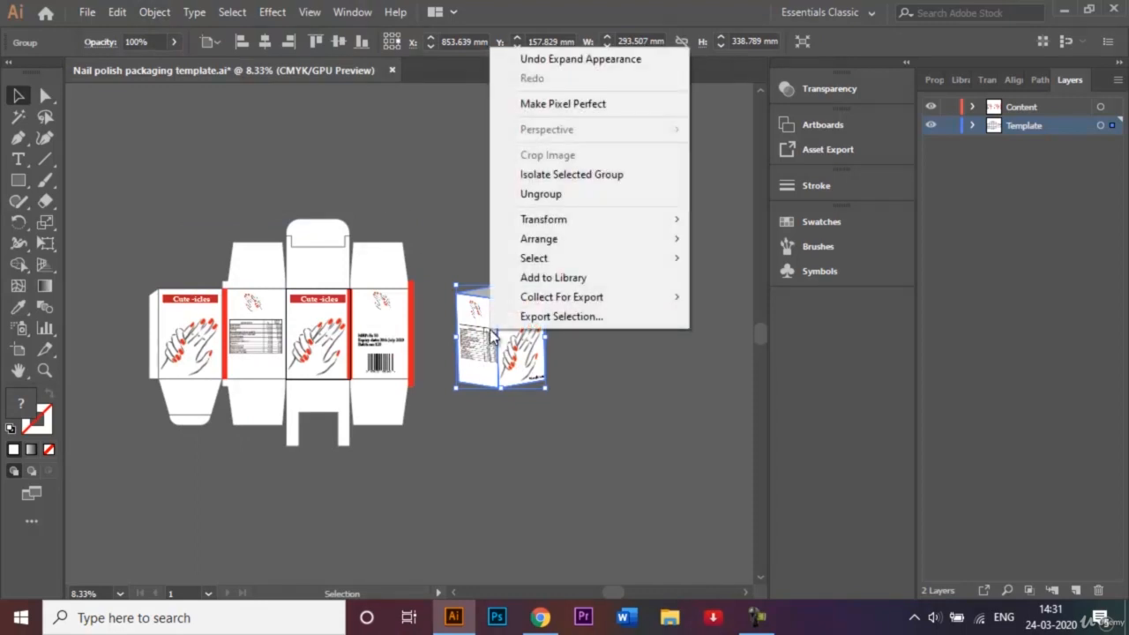
{"action": "left_click", "coordinate": [596, 194]}
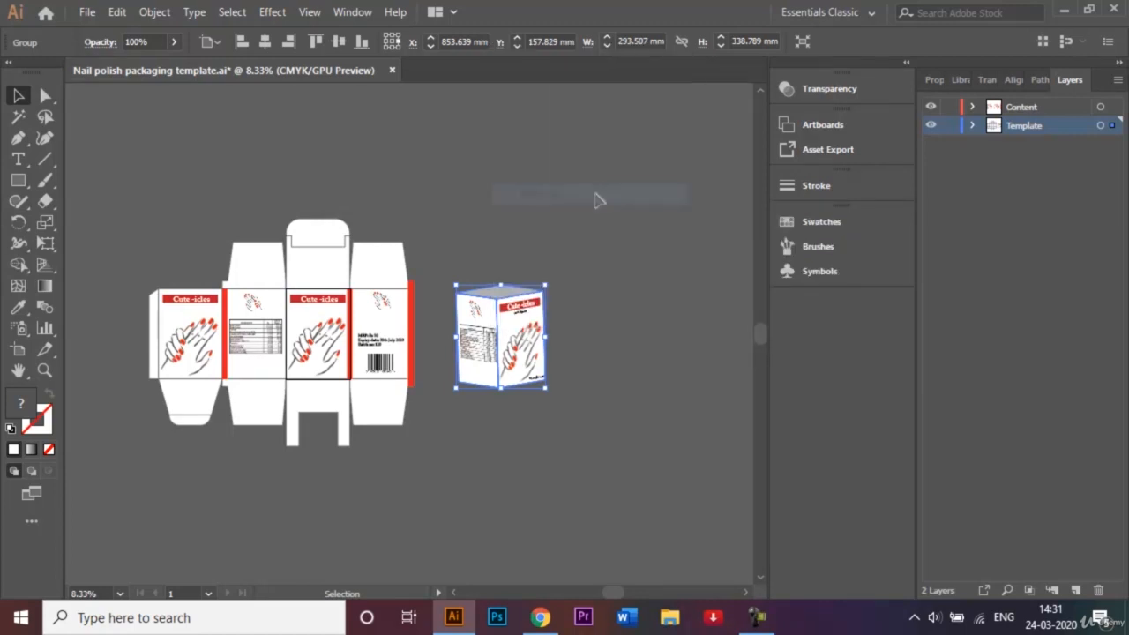
{"action": "right_click", "coordinate": [511, 355]}
{"action": "left_click", "coordinate": [594, 218]}
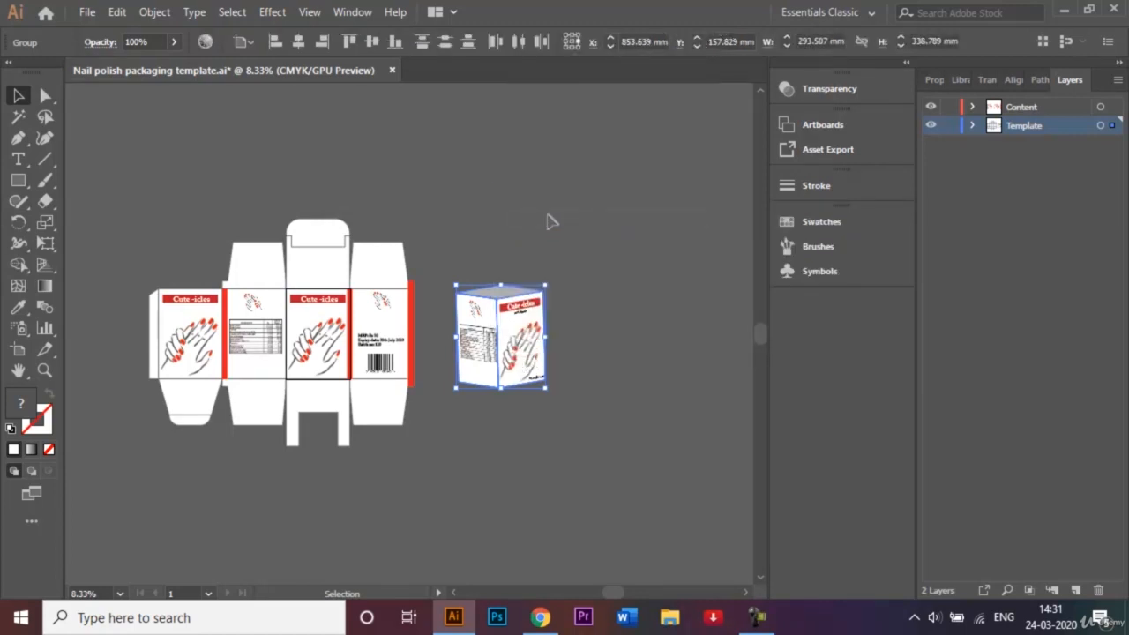
{"action": "left_click", "coordinate": [526, 245]}
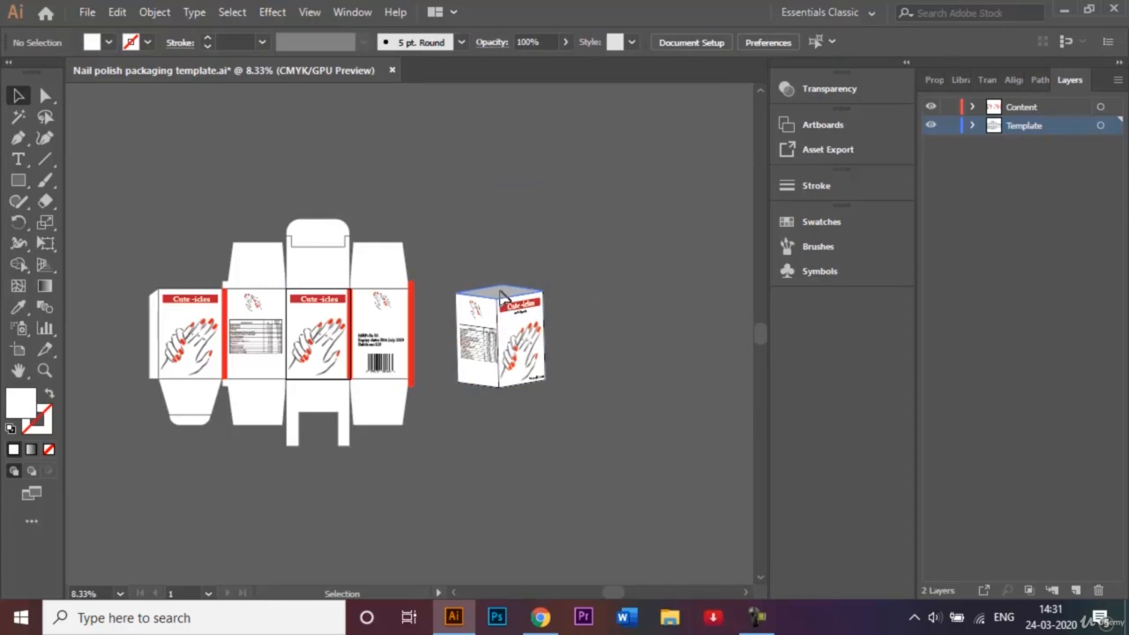
Give the top face of the 3D box a white fill and a 1 pt black stroke.
{"action": "left_click", "coordinate": [501, 296]}
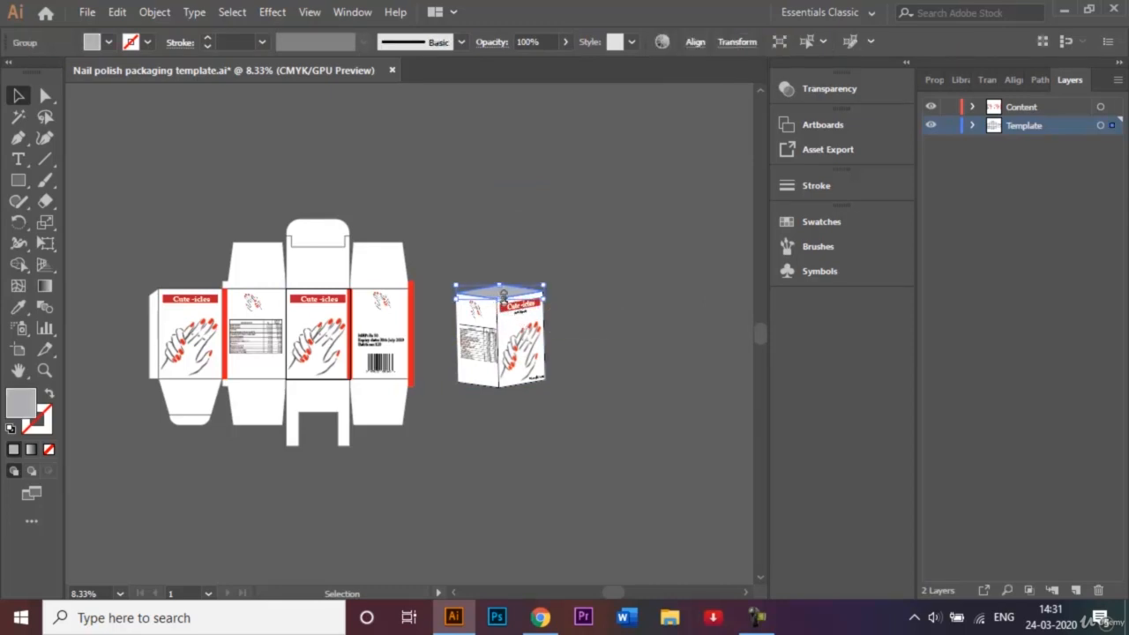
{"action": "left_click", "coordinate": [110, 43]}
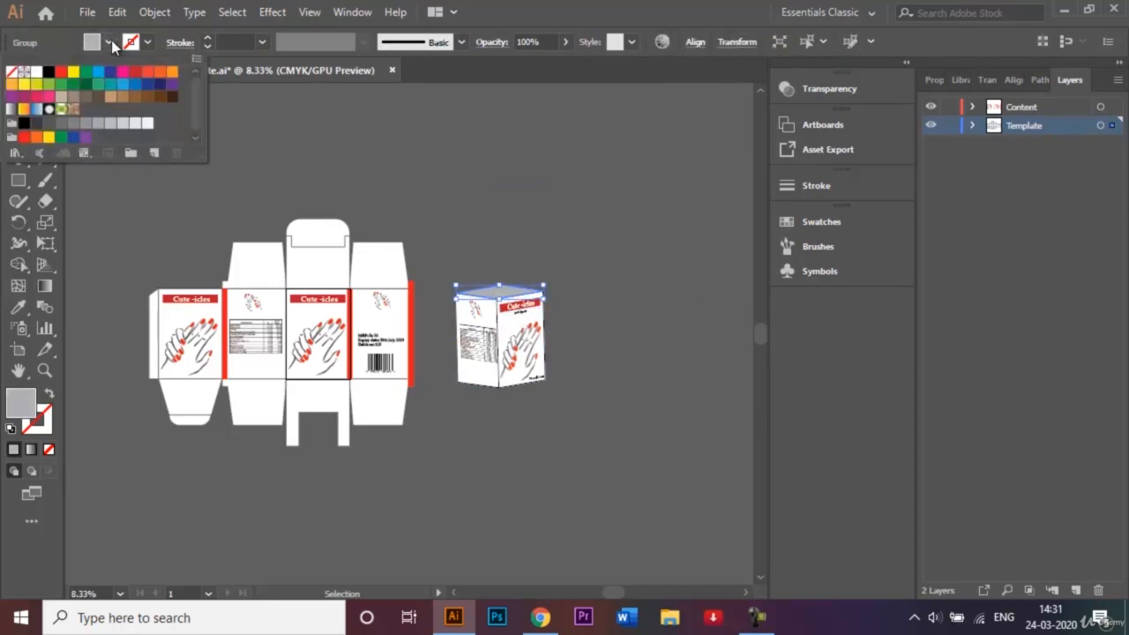
{"action": "left_click", "coordinate": [35, 74]}
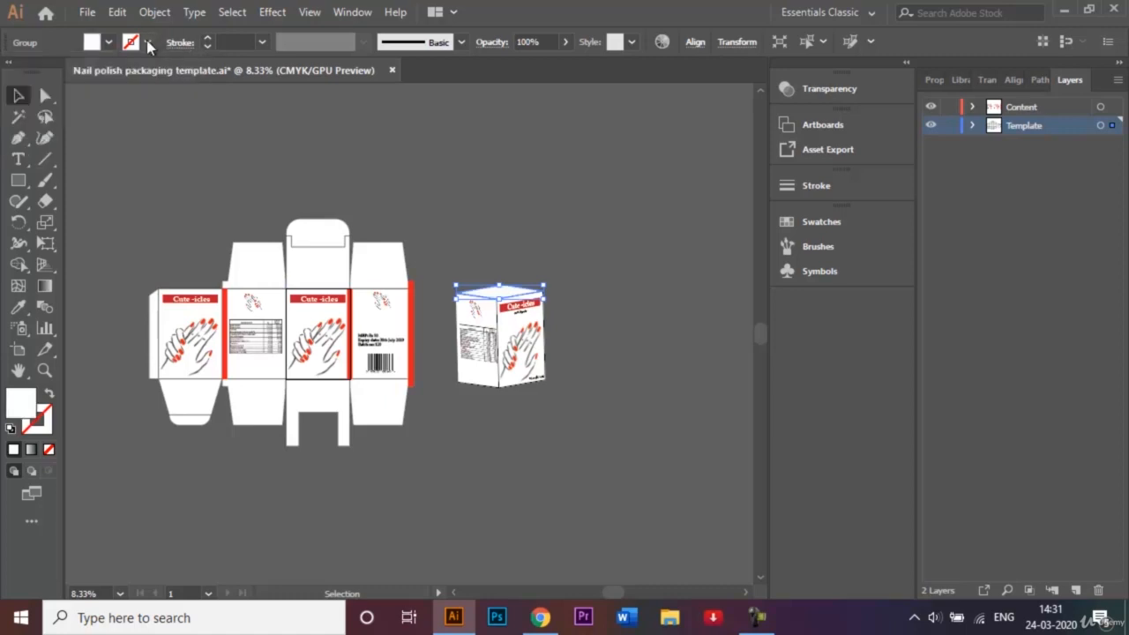
{"action": "left_click", "coordinate": [148, 42]}
{"action": "left_click", "coordinate": [48, 72]}
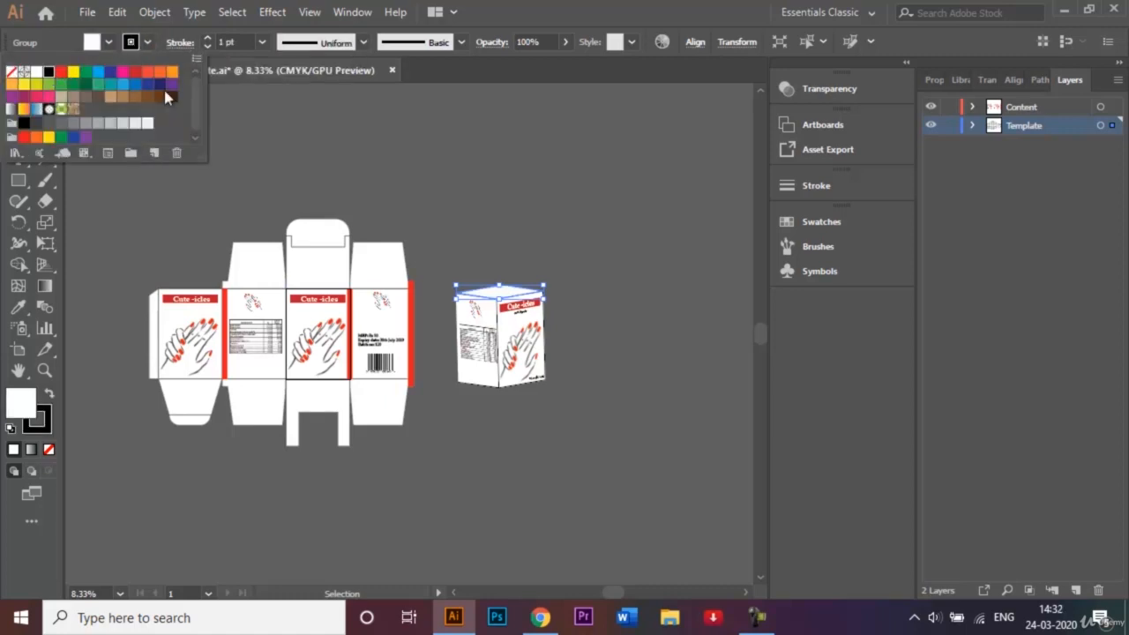
{"action": "left_click", "coordinate": [582, 312]}
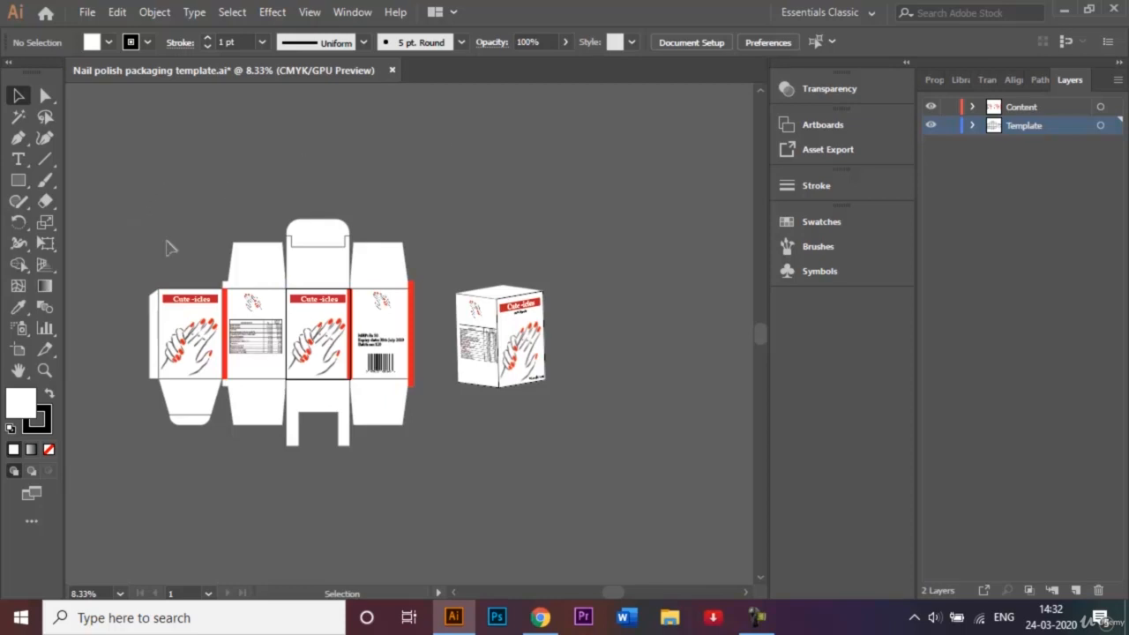
Delete all the flat packaging template artwork, keeping only the 3D box.
{"action": "key", "text": "ctrl+a"}
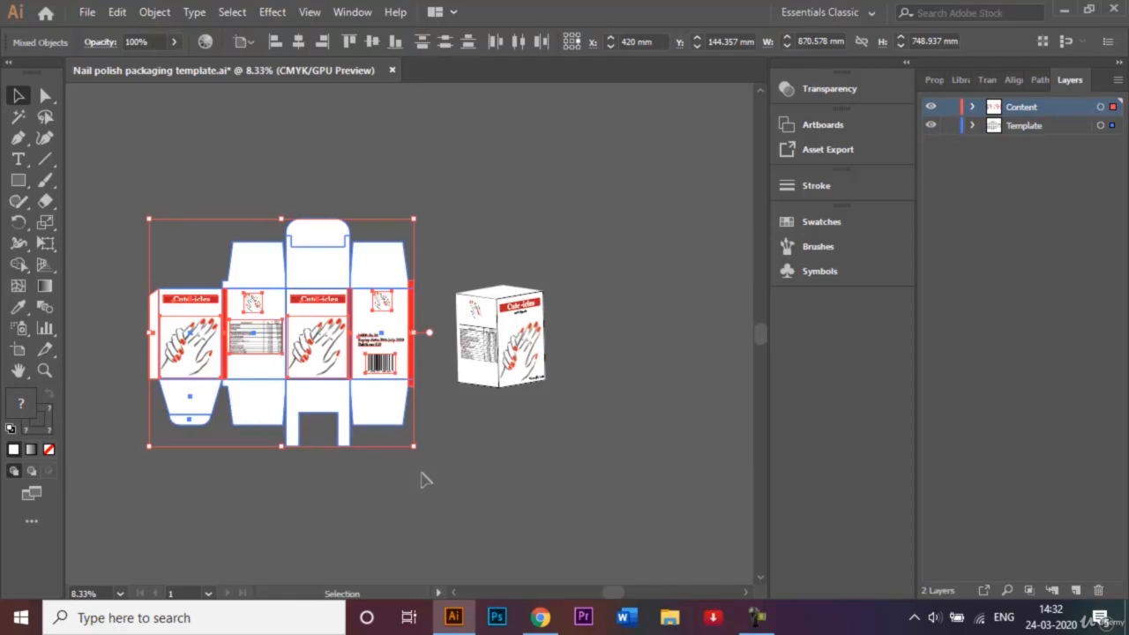
{"action": "key", "text": "Delete"}
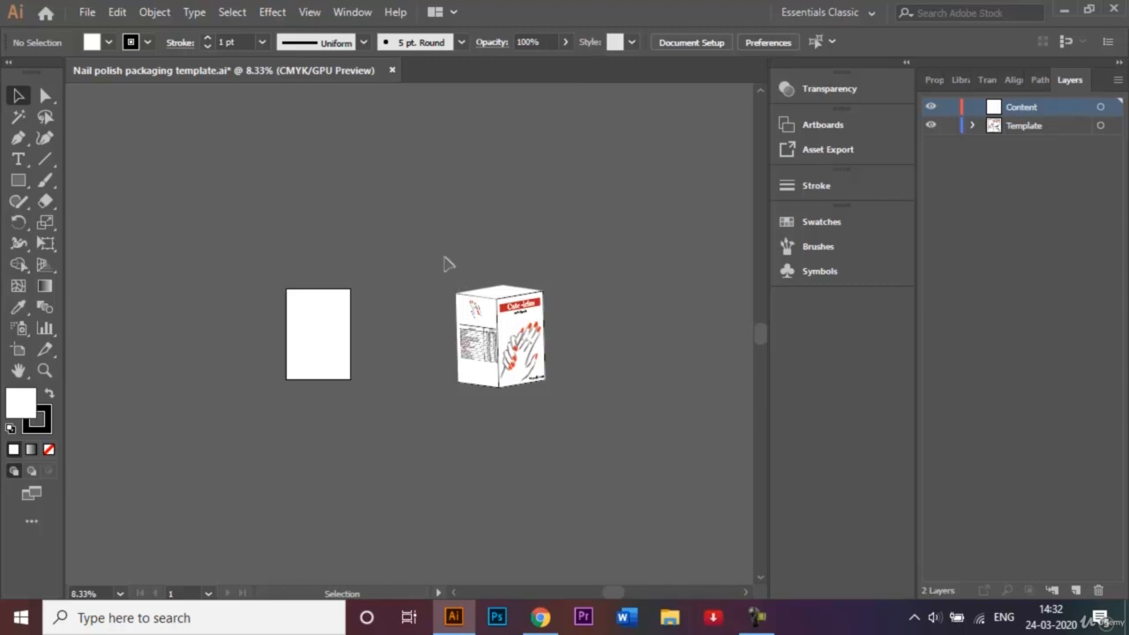
Scale the whole 3D box down proportionally to about 178 × 205 mm and place it inside the artboard.
{"action": "left_click", "coordinate": [475, 311]}
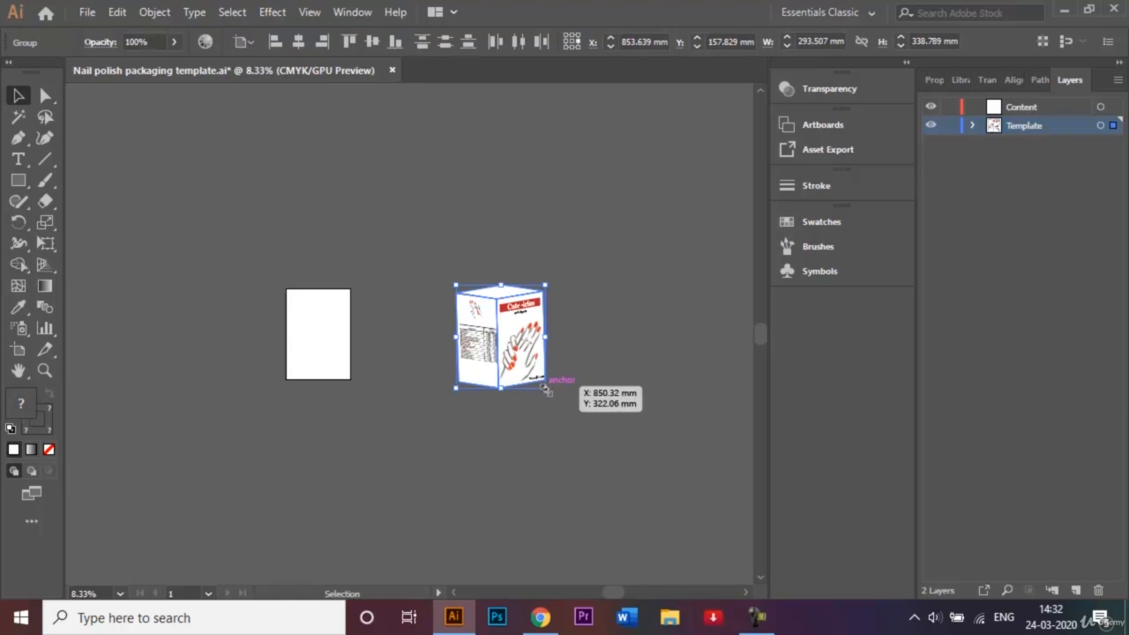
{"action": "key", "text": "shift"}
{"action": "left_click_drag", "start_coordinate": [545, 388], "coordinate": [334, 333]}
{"action": "key", "text": "ctrl+0"}
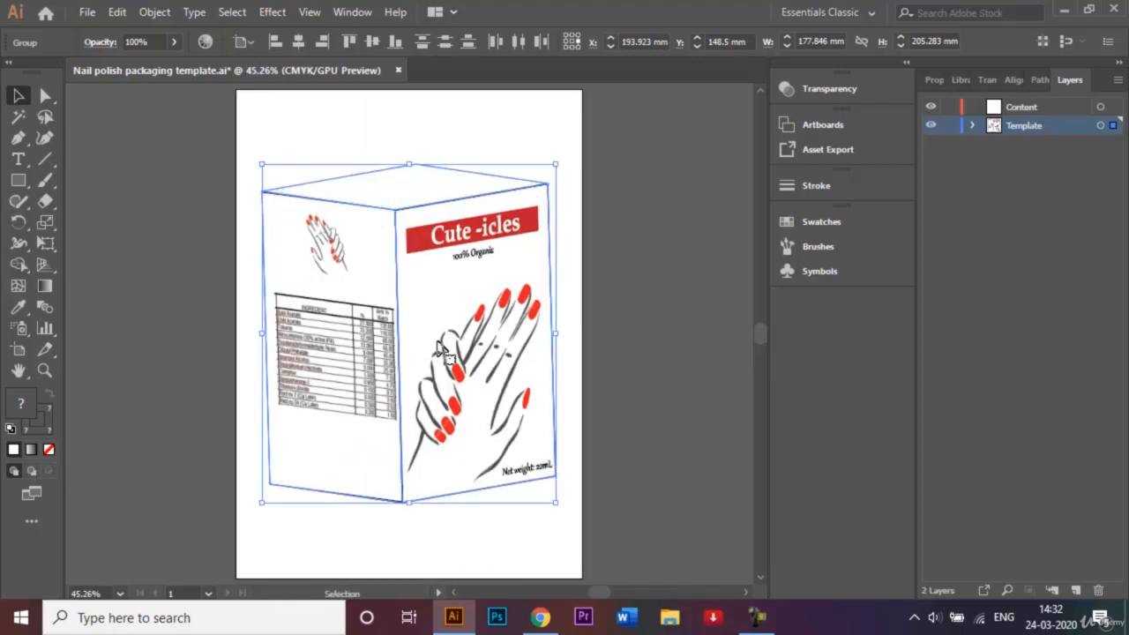
{"action": "right_click", "coordinate": [559, 499]}
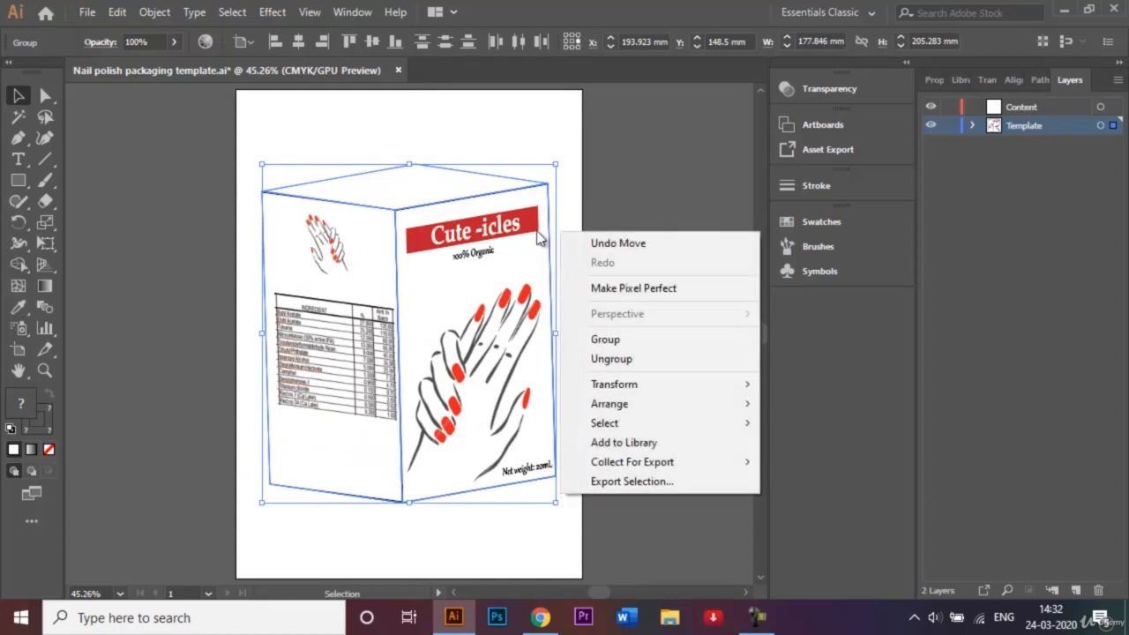
{"action": "left_click", "coordinate": [541, 157]}
{"action": "left_click", "coordinate": [539, 161]}
{"action": "left_click", "coordinate": [500, 181]}
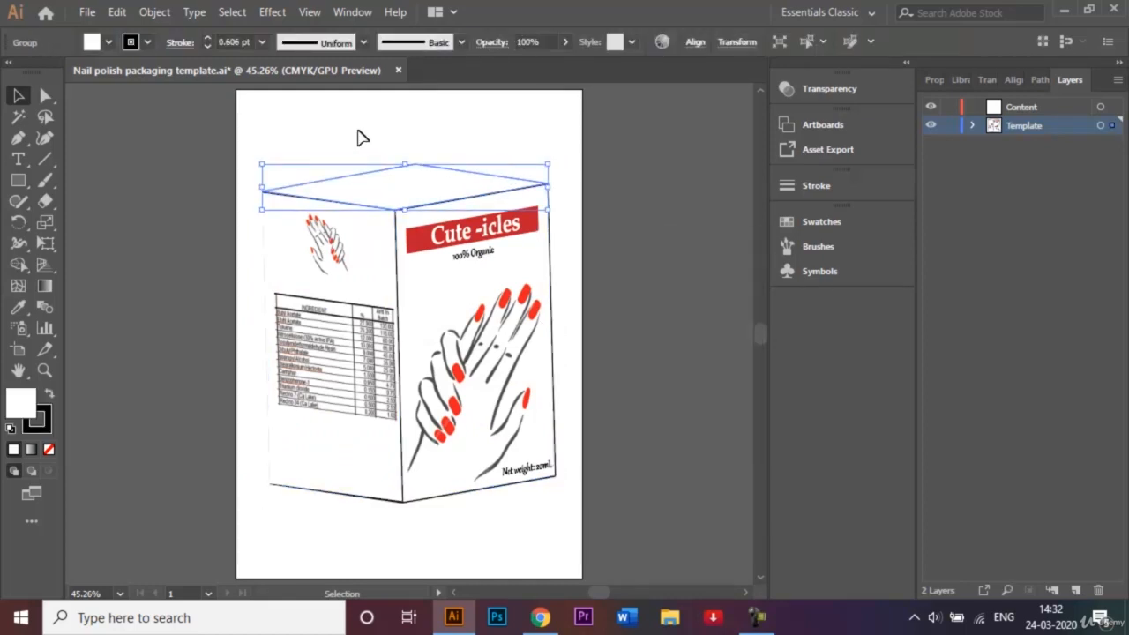
Select all faces of the 3D box and rotate them together slightly clockwise to straighten the box.
{"action": "left_click_drag", "start_coordinate": [309, 133], "coordinate": [569, 209]}
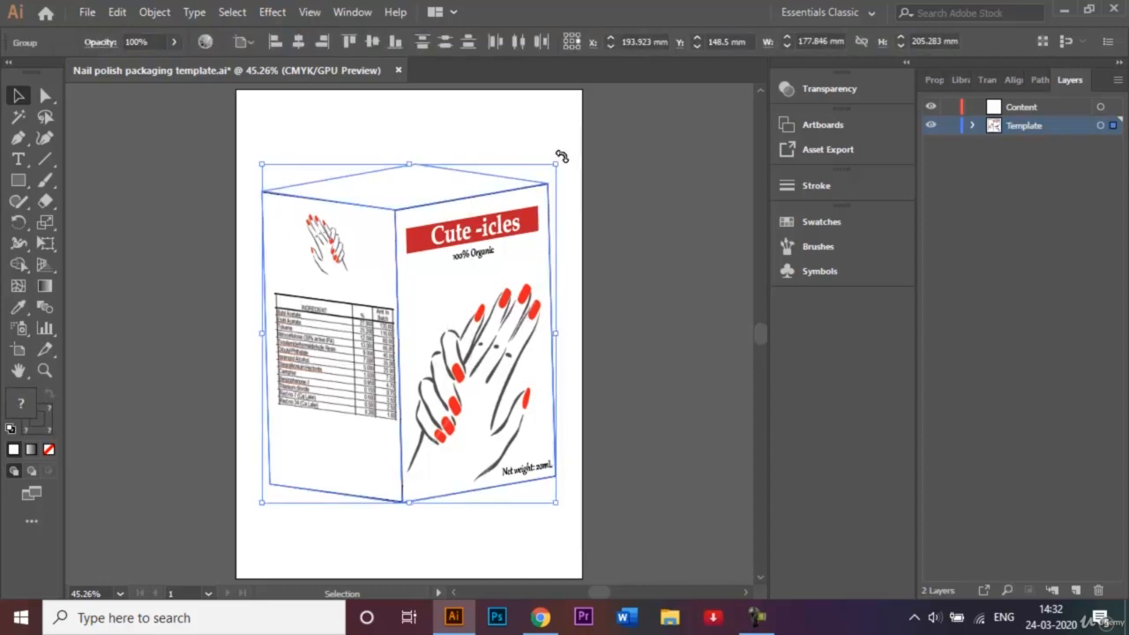
{"action": "left_click_drag", "start_coordinate": [562, 156], "coordinate": [570, 167]}
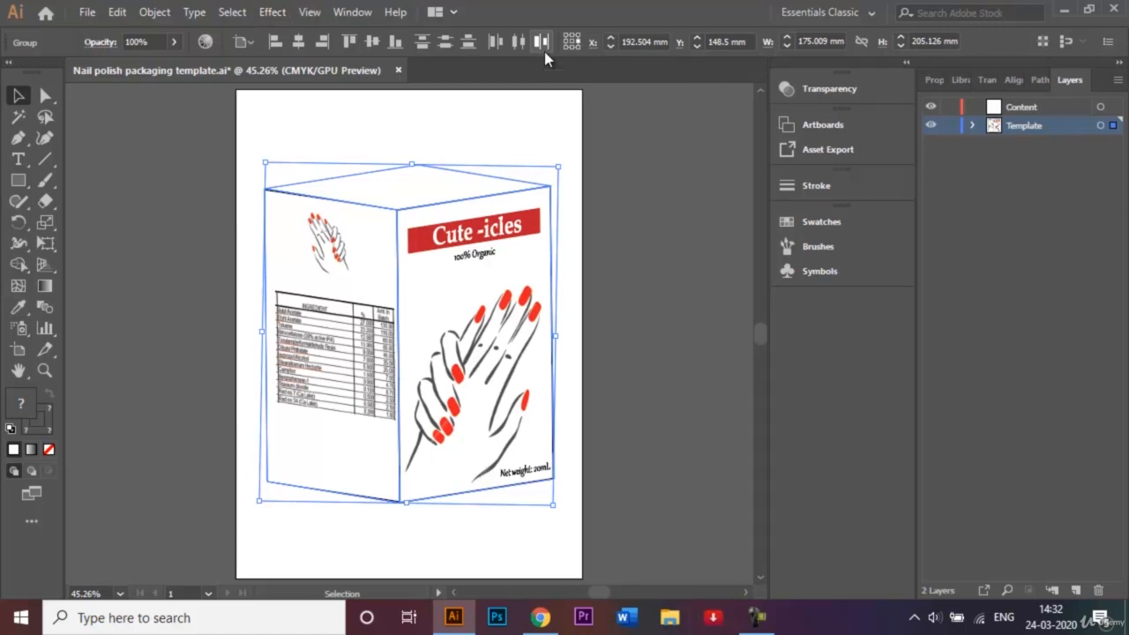
Apply a black Multiply drop shadow to the box with 55% opacity, 2.47 mm X and Y offsets and 1.76 mm blur.
{"action": "left_click", "coordinate": [273, 13]}
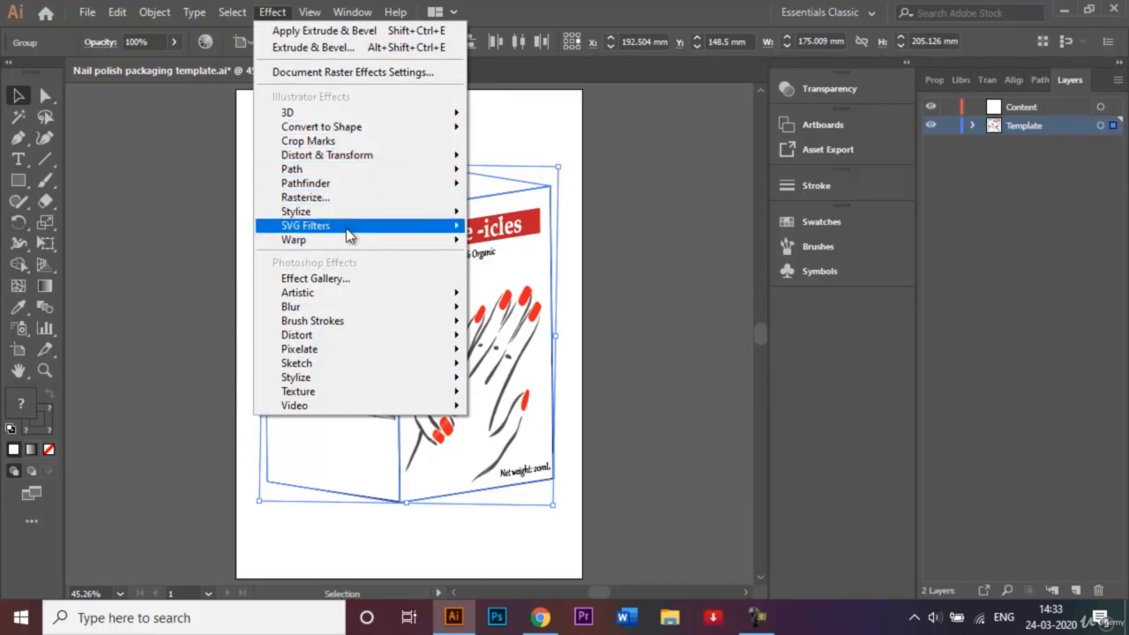
{"action": "mouse_move", "coordinate": [348, 213]}
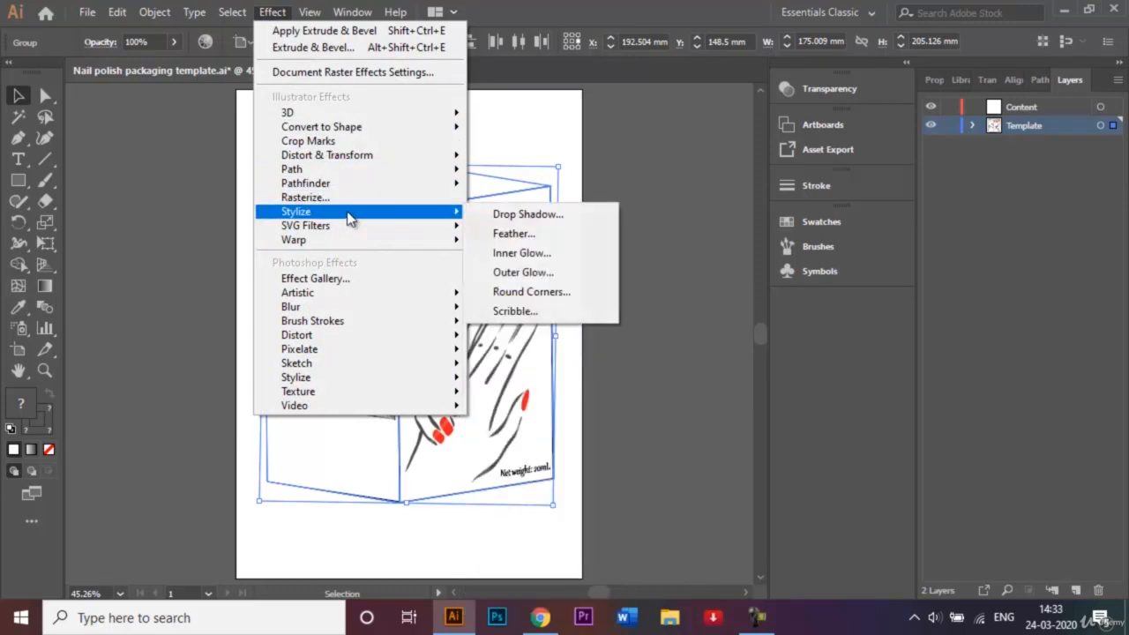
{"action": "left_click", "coordinate": [513, 216]}
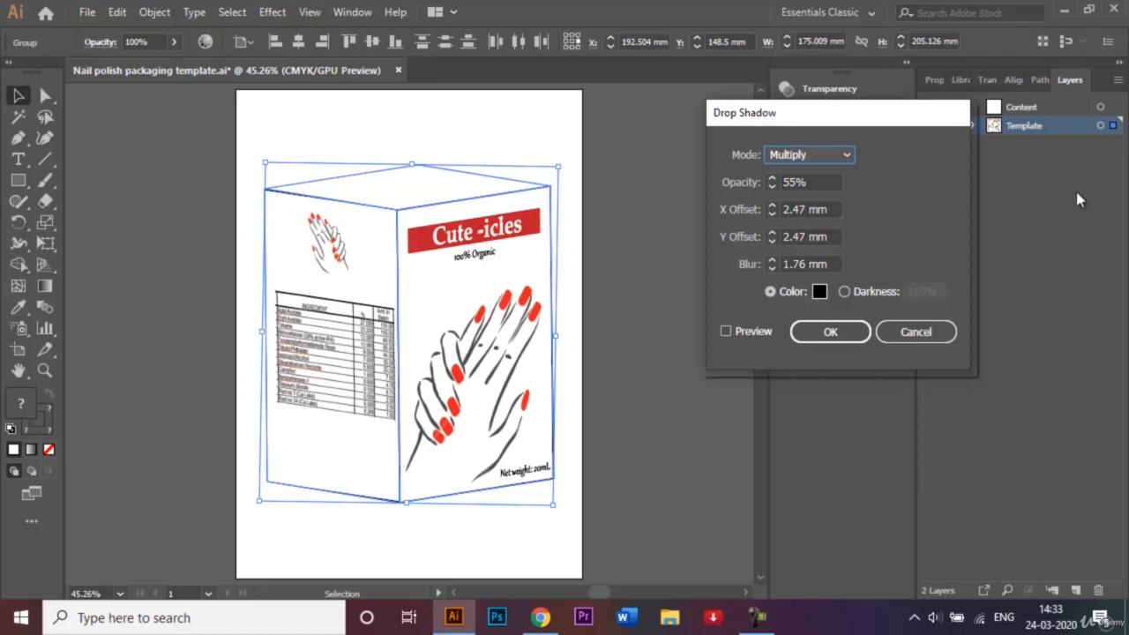
{"action": "left_click", "coordinate": [832, 334]}
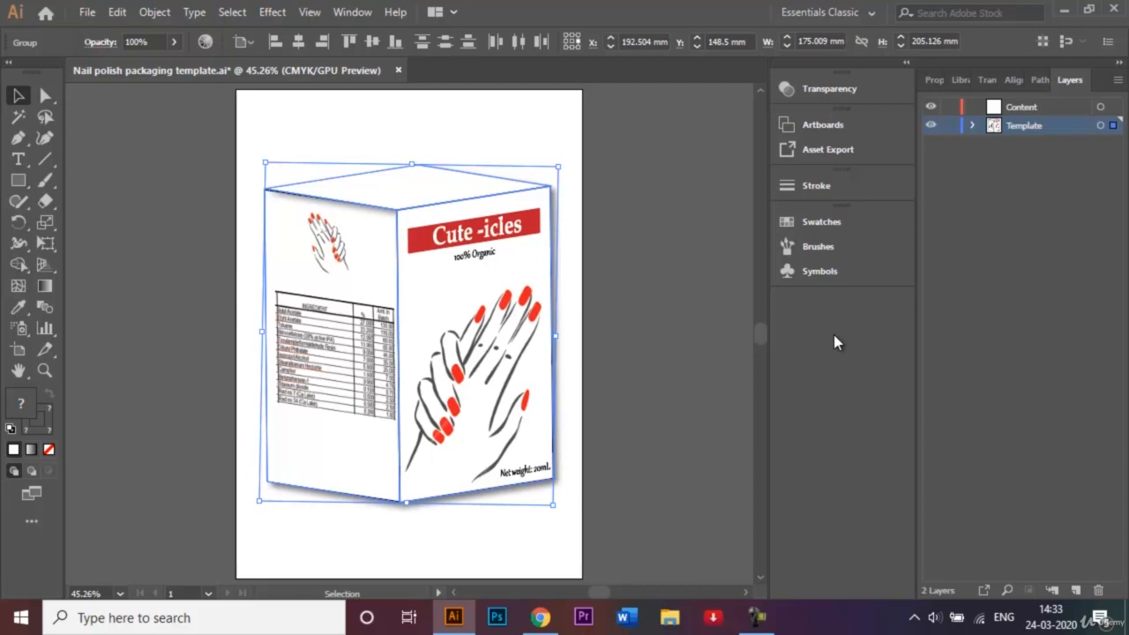
{"action": "left_click", "coordinate": [646, 258]}
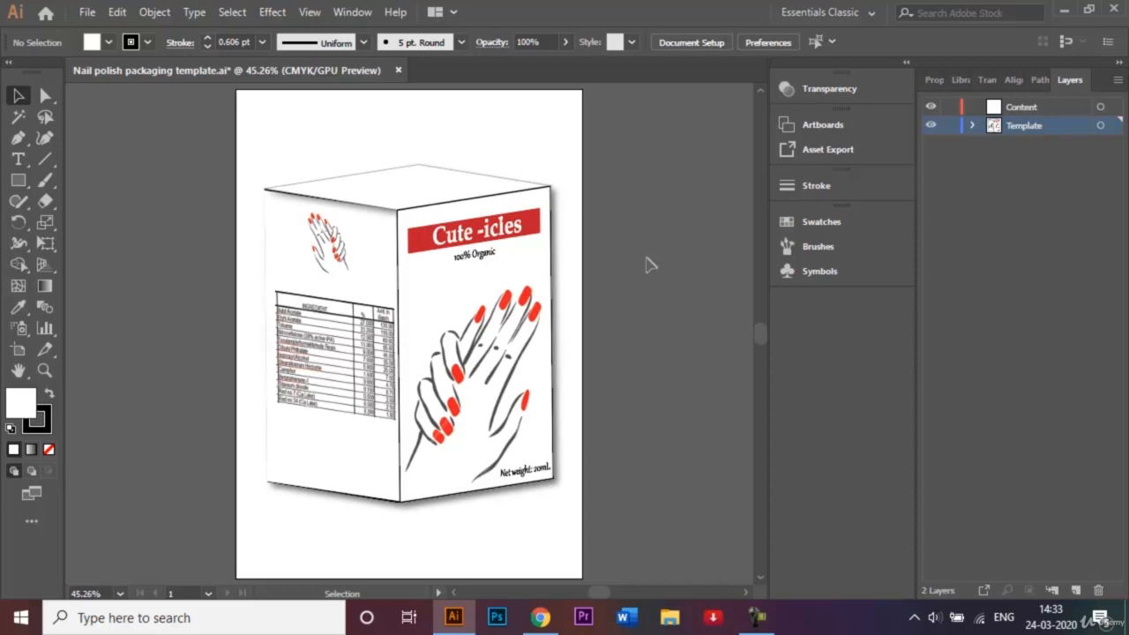
Save the document as a new Illustrator file named "3D Mockup - Nail polish packaging template.ai" with the Illustrator CC version options.
{"action": "left_click", "coordinate": [88, 13]}
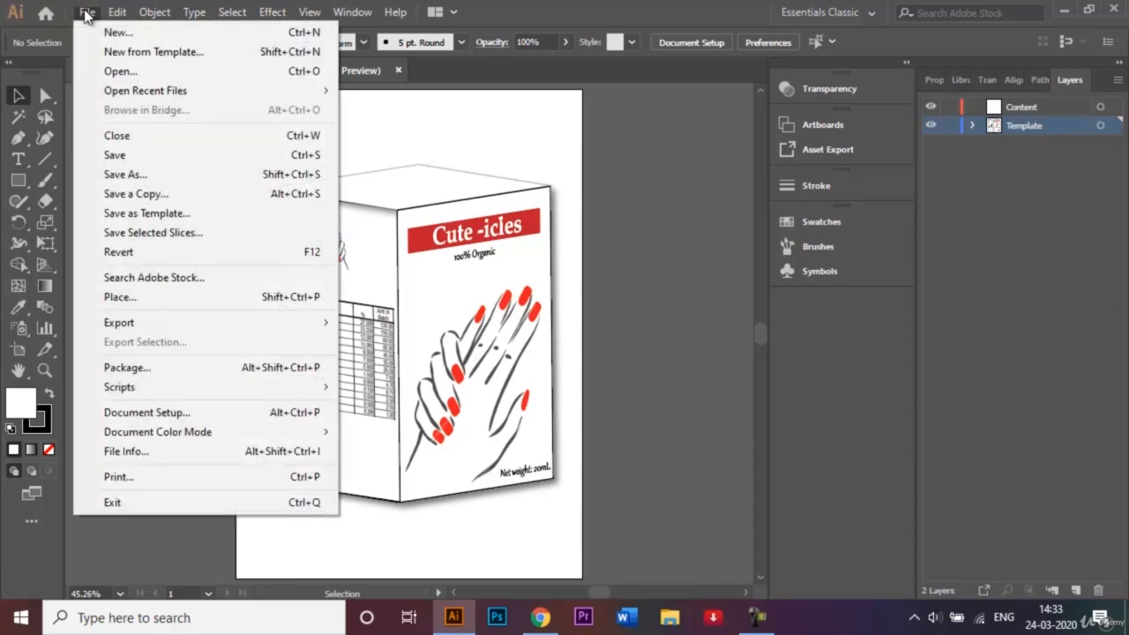
{"action": "left_click", "coordinate": [155, 172]}
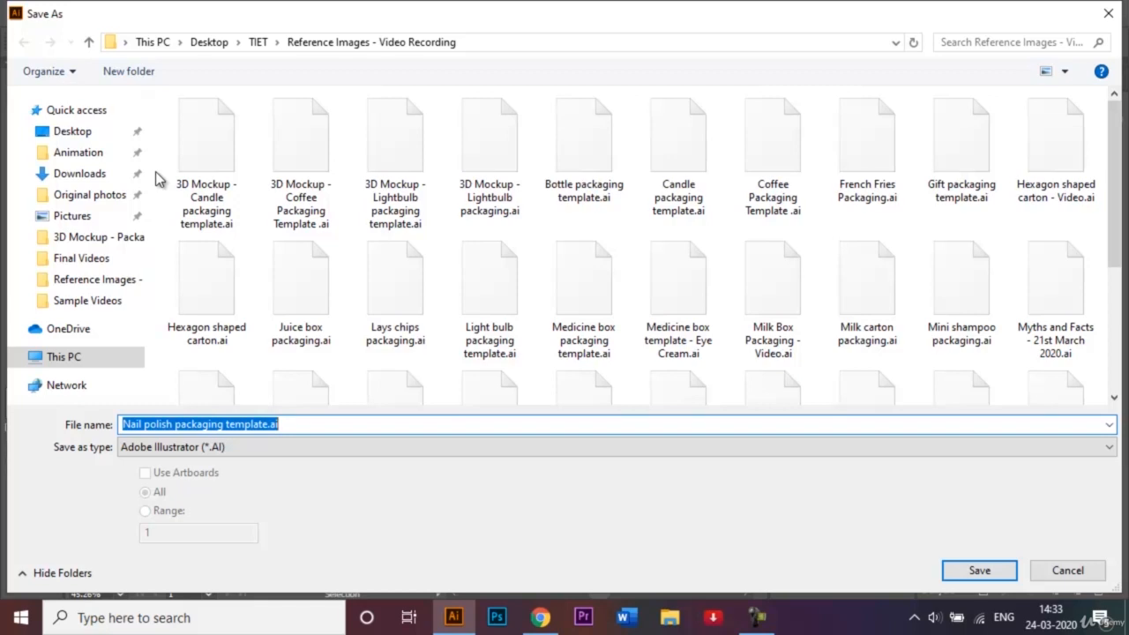
{"action": "left_click", "coordinate": [127, 425]}
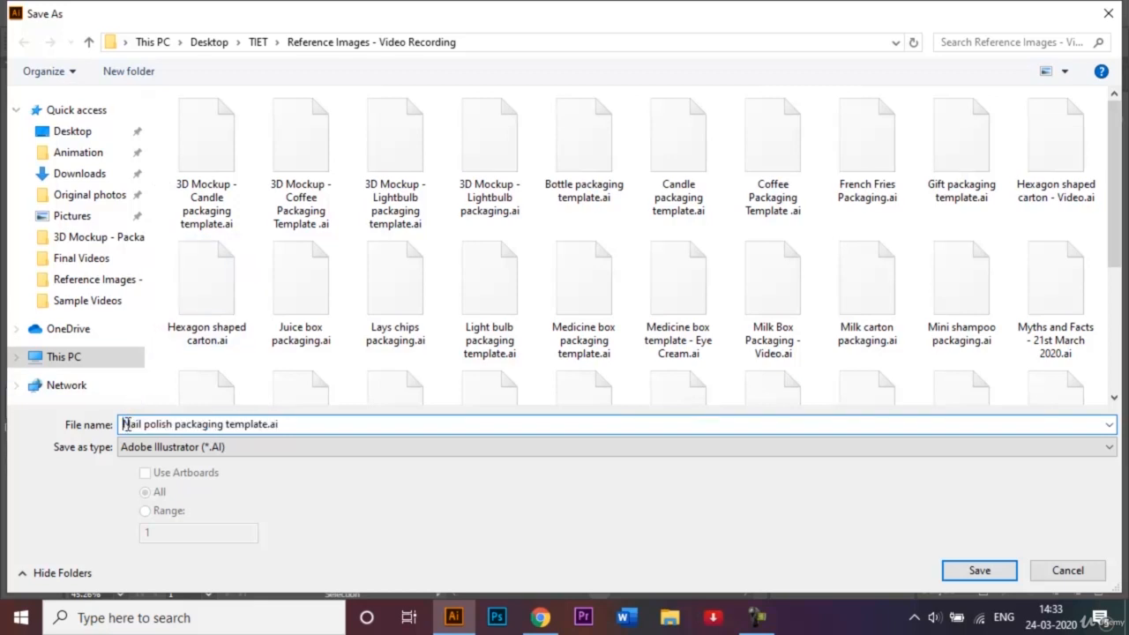
{"action": "type", "text": "3D "}
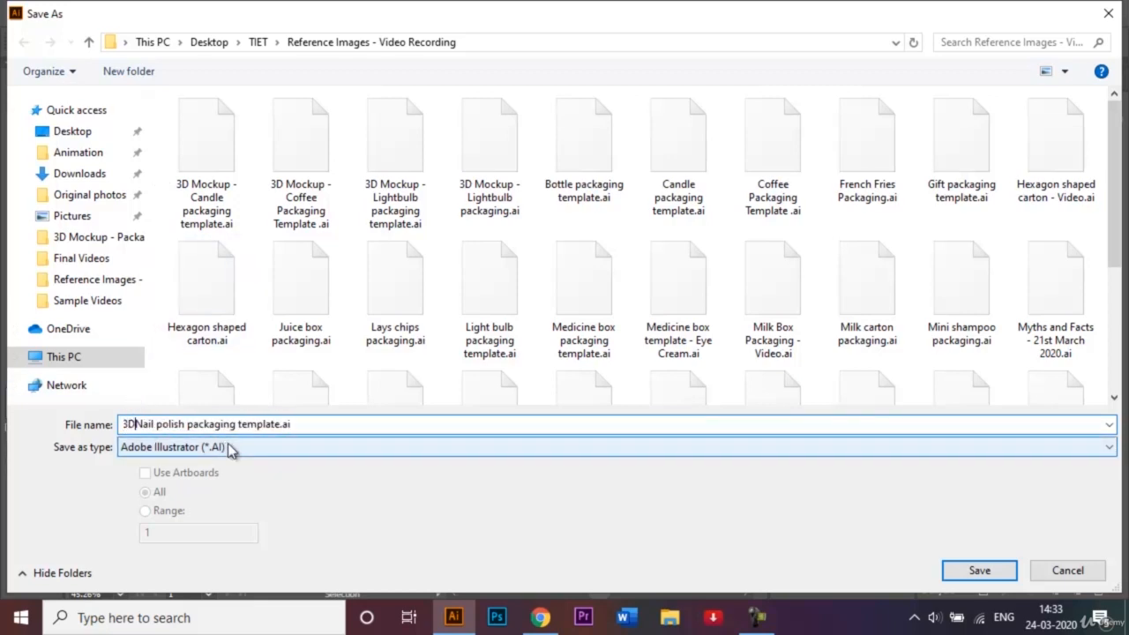
{"action": "type", "text": "Mockup "}
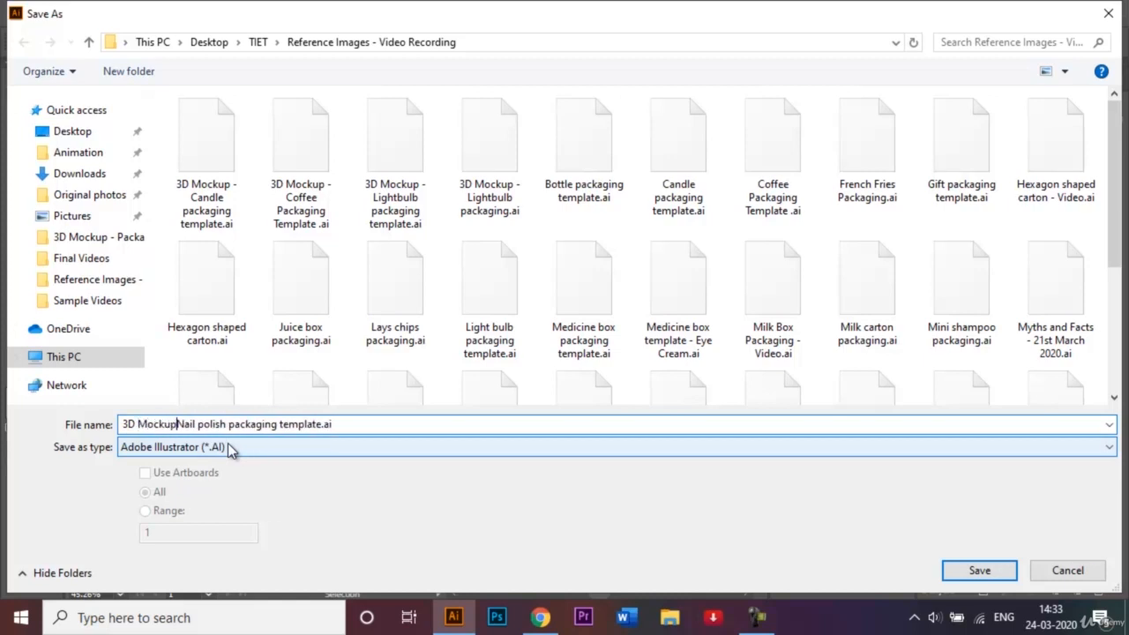
{"action": "type", "text": "-"}
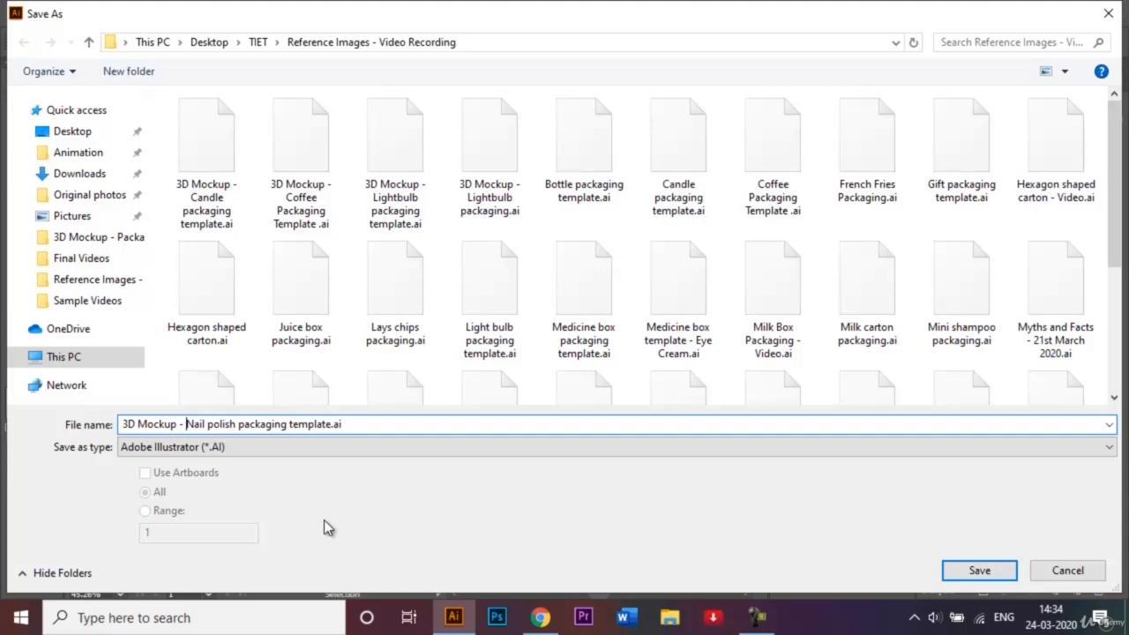
{"action": "left_click", "coordinate": [961, 574]}
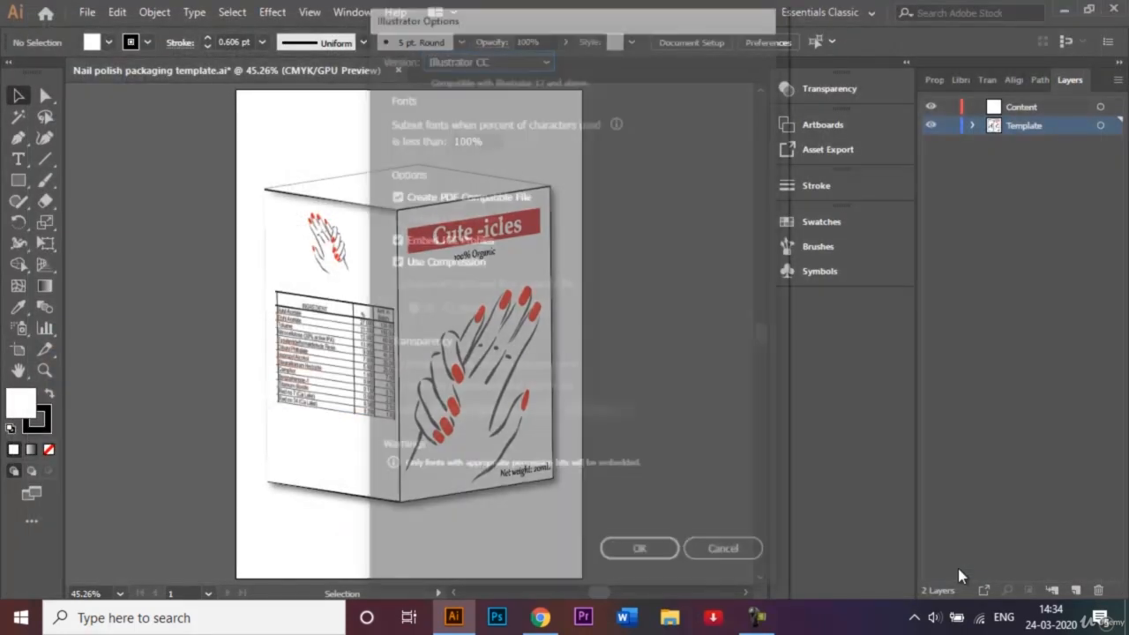
{"action": "left_click", "coordinate": [639, 555]}
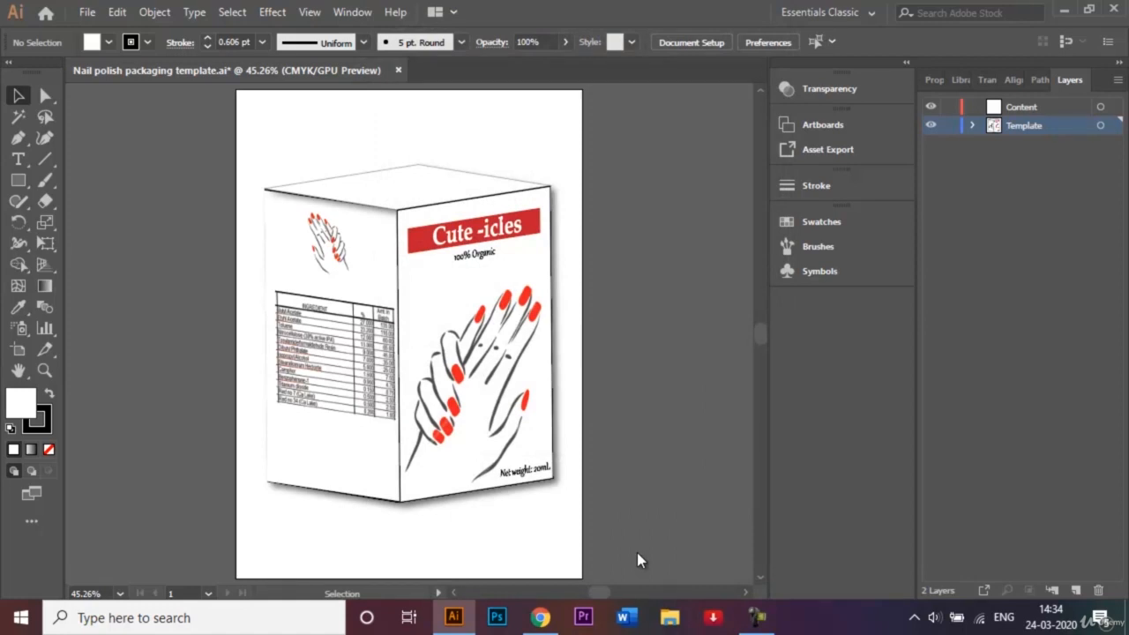